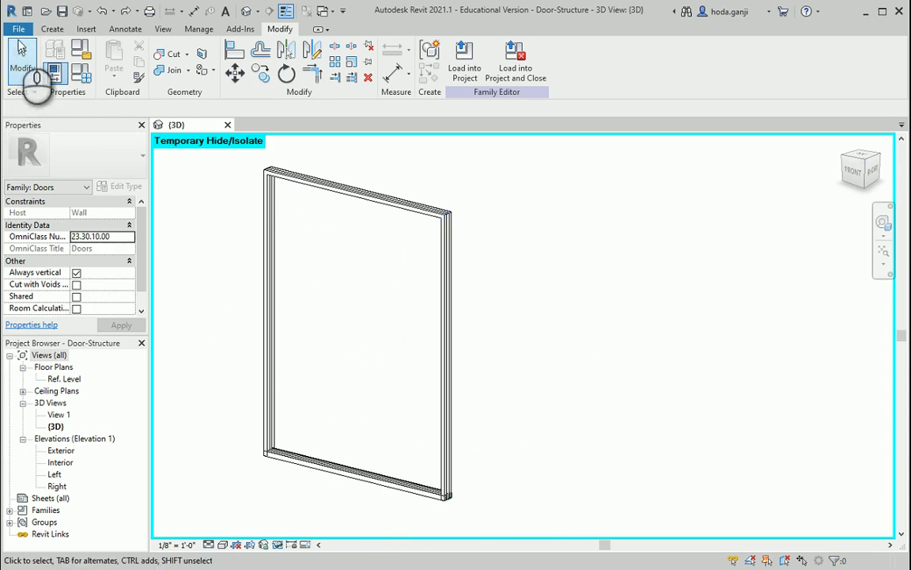
Create a new family from the Generic Model template in the English-Imperial template folder
click(19, 30)
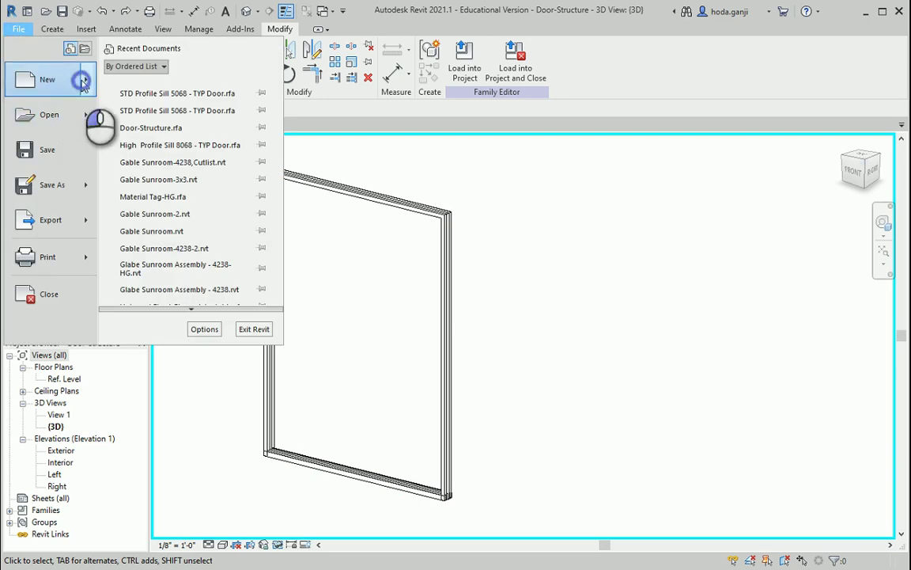
click(141, 125)
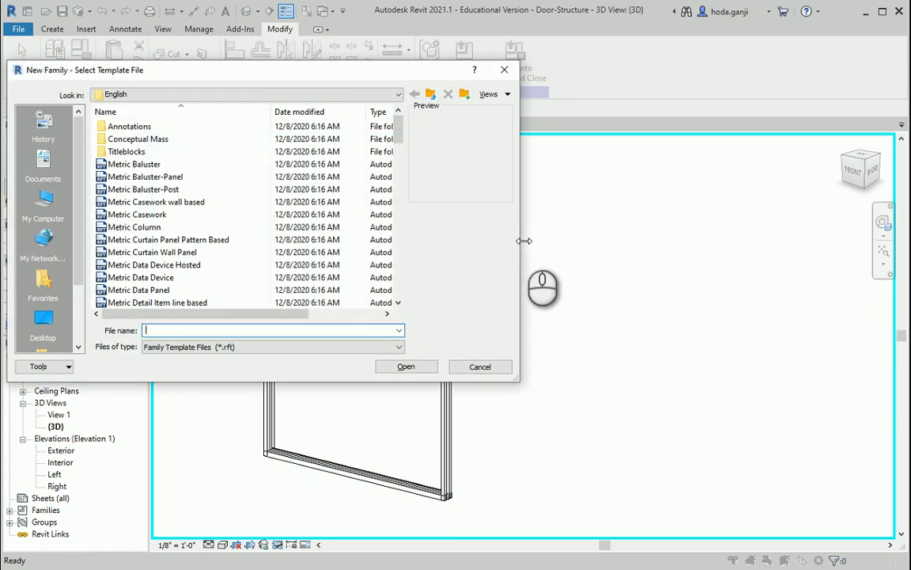
click(431, 96)
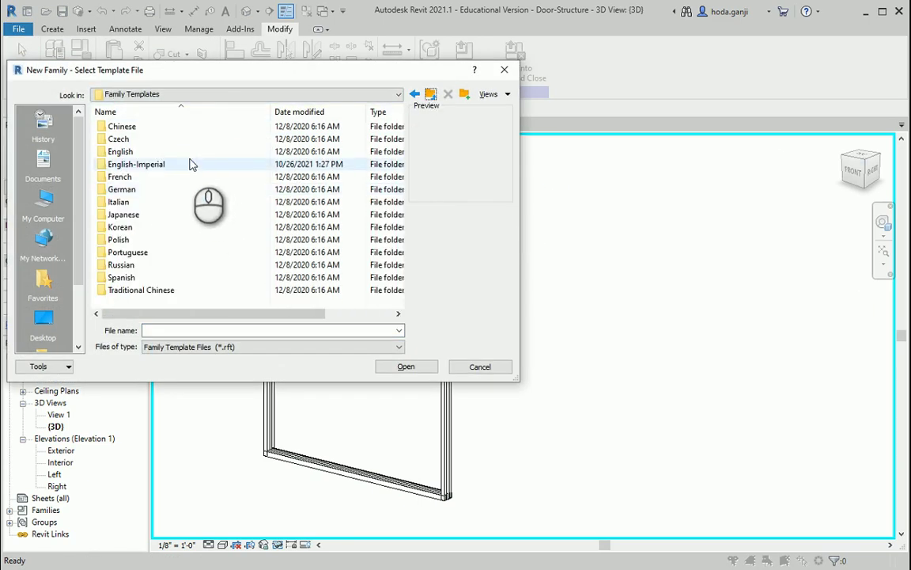
double_click(193, 163)
scroll(218, 242, down, 10)
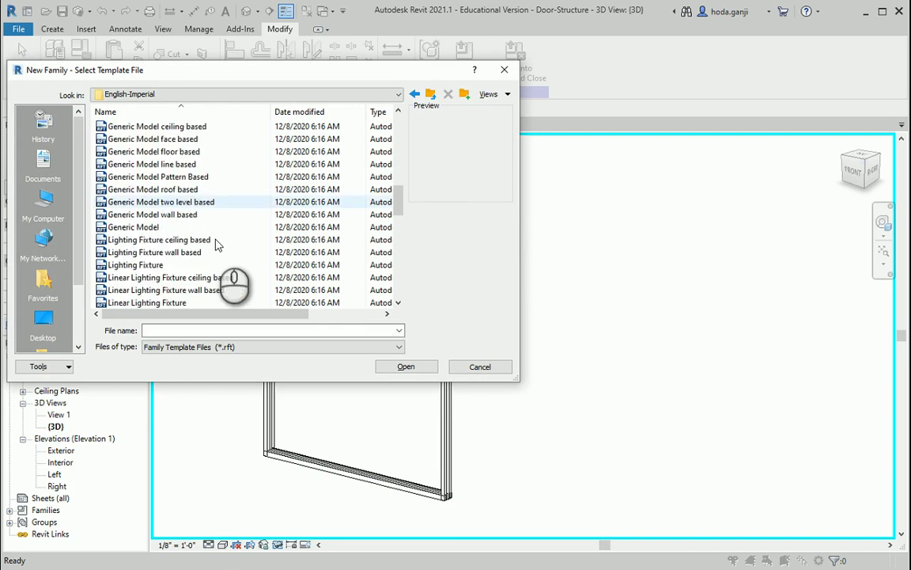
click(190, 228)
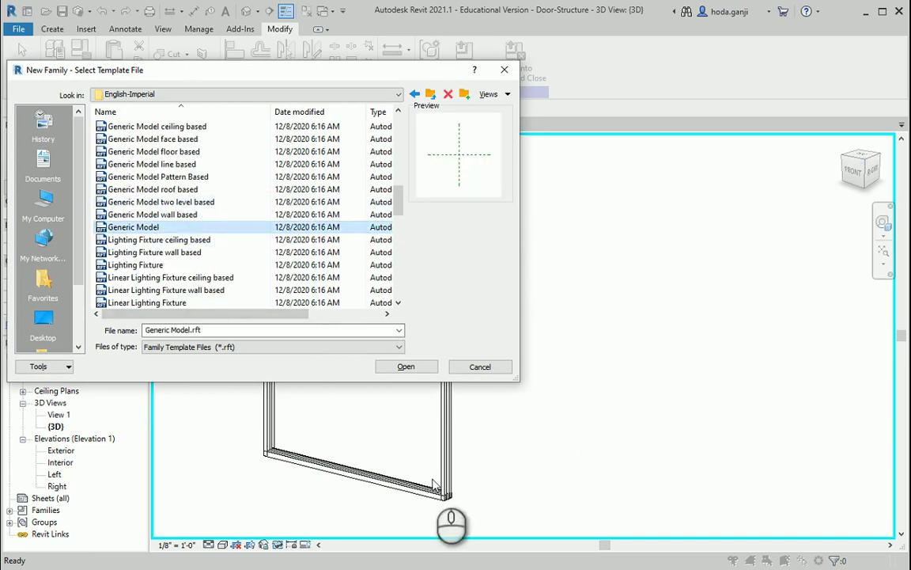
click(405, 367)
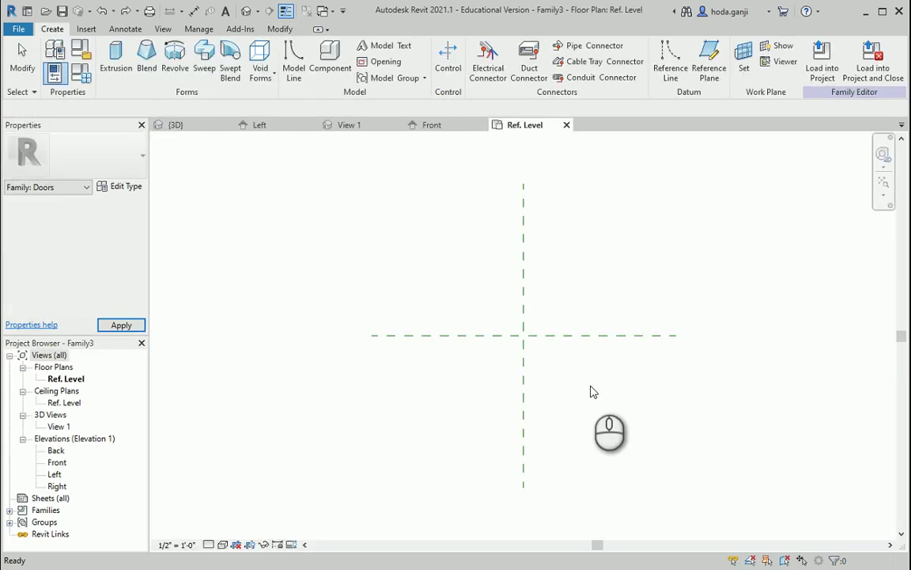
In the Front elevation, draw a horizontal reference plane about 5' 3" above the Ref. Level, crossing the vertical centre plane
click(22, 391)
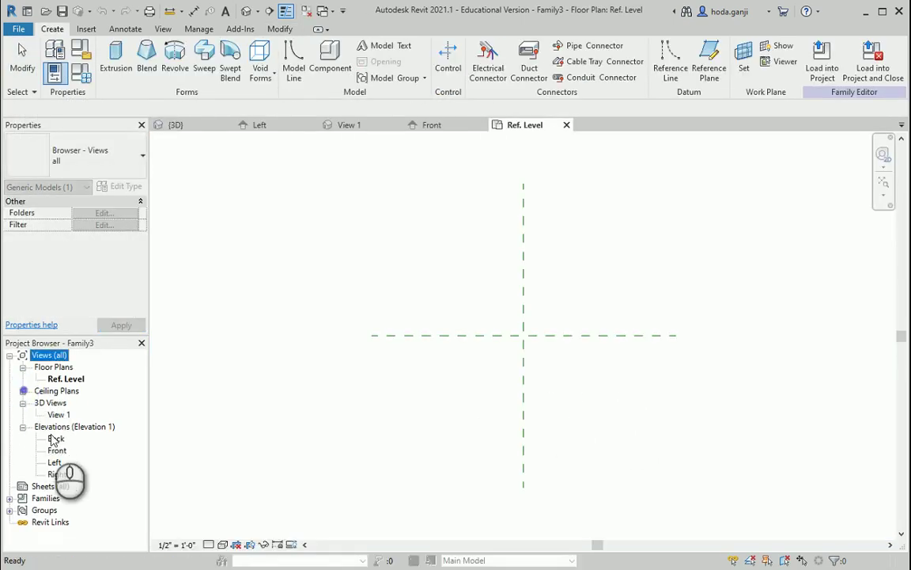
double_click(57, 451)
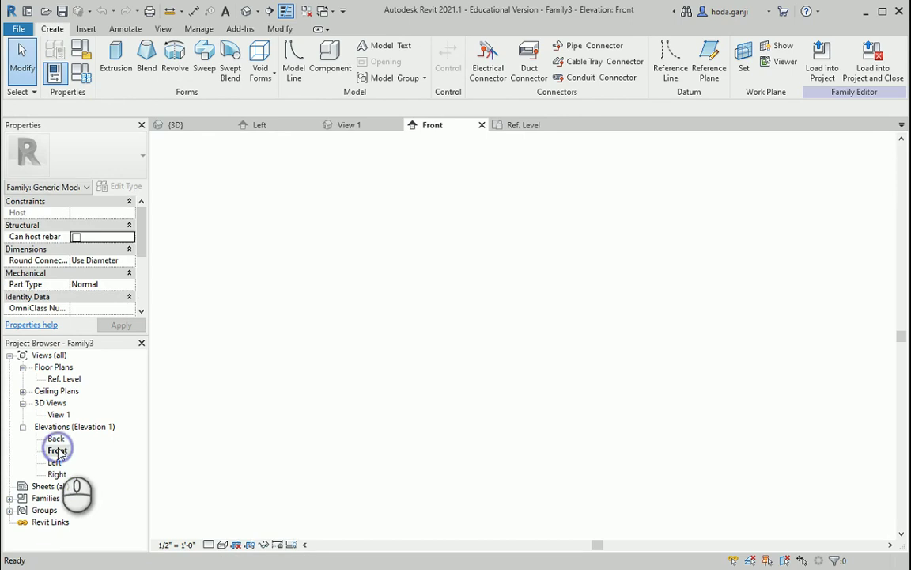
scroll(566, 367, up, 2)
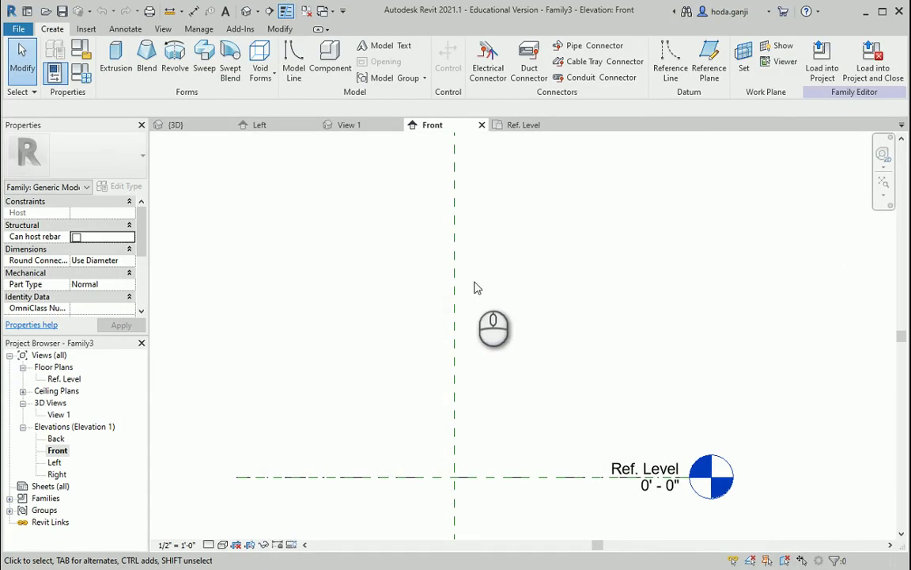
click(702, 73)
click(336, 250)
click(585, 251)
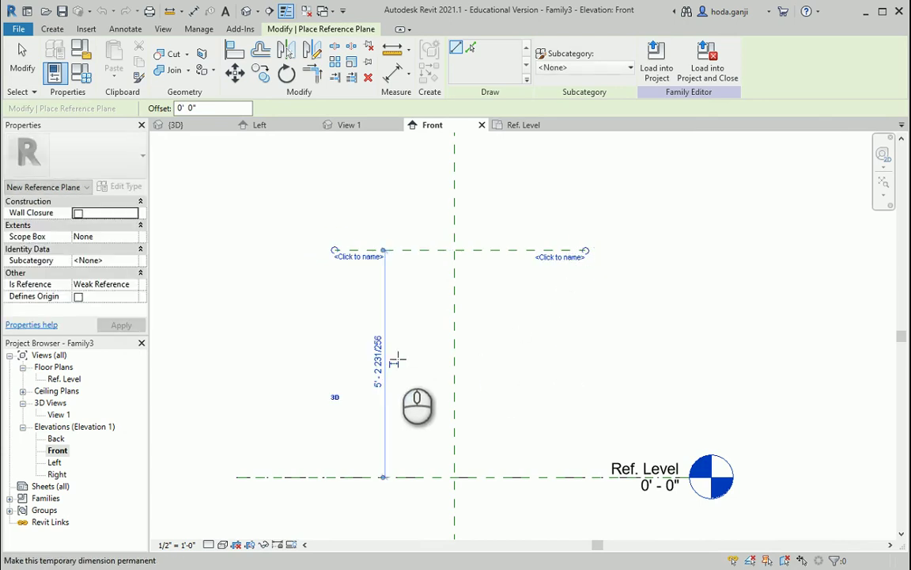
key(Escape)
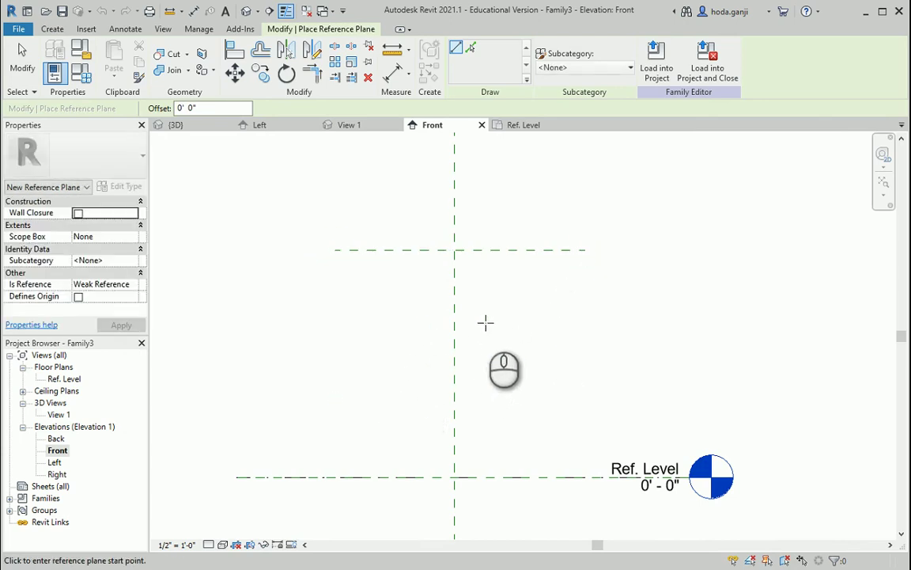
key(Escape)
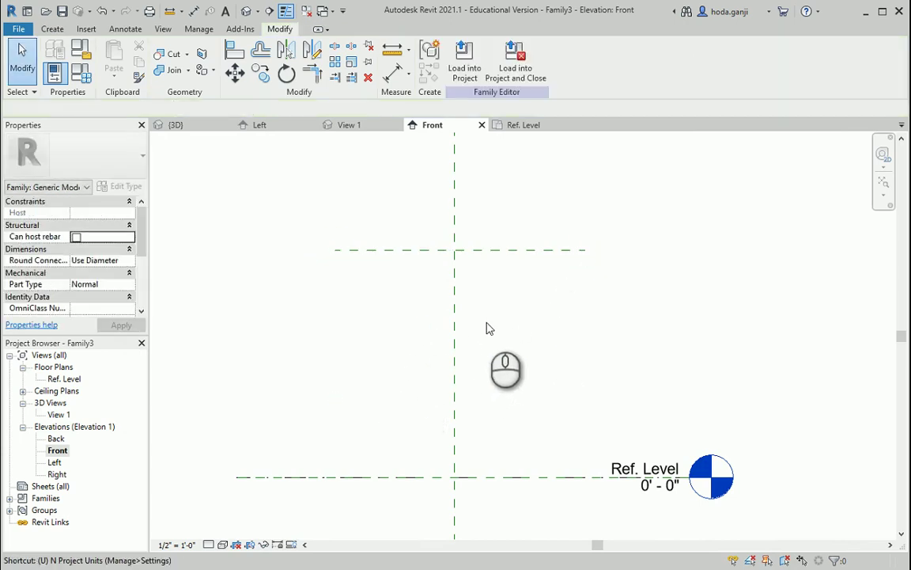
Change the length format in the project units to inches
key(n)
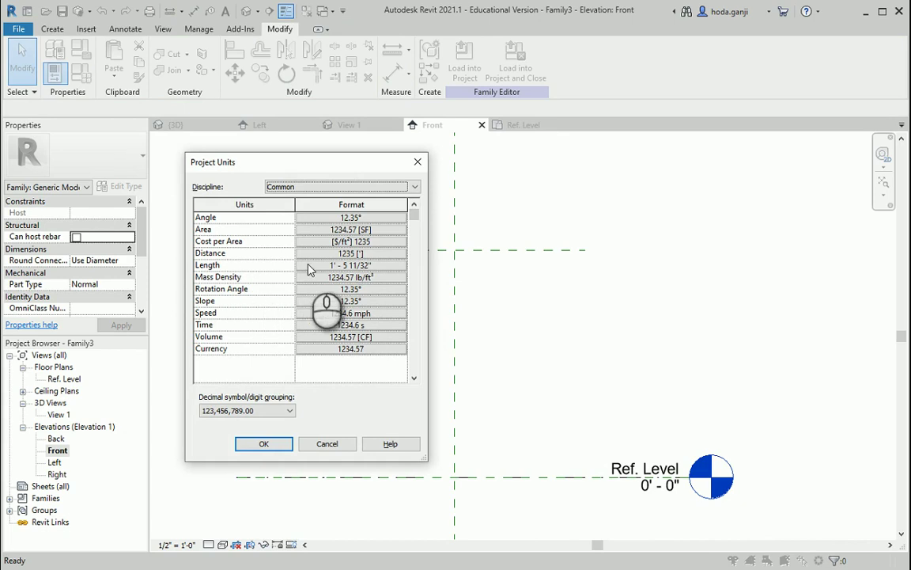
click(313, 266)
click(642, 229)
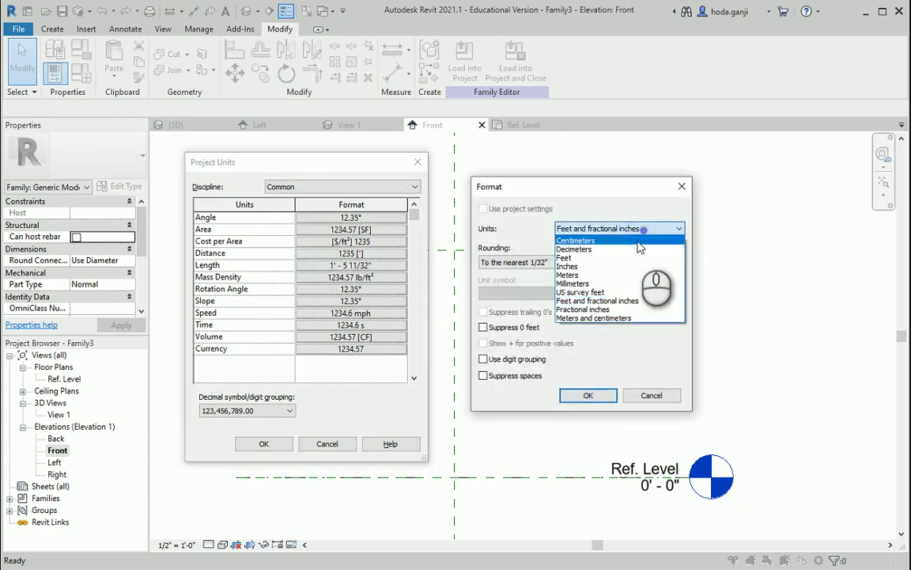
click(626, 267)
Give the length format a custom rounding increment of 0.0001 and the " unit symbol, and apply the project units
click(523, 262)
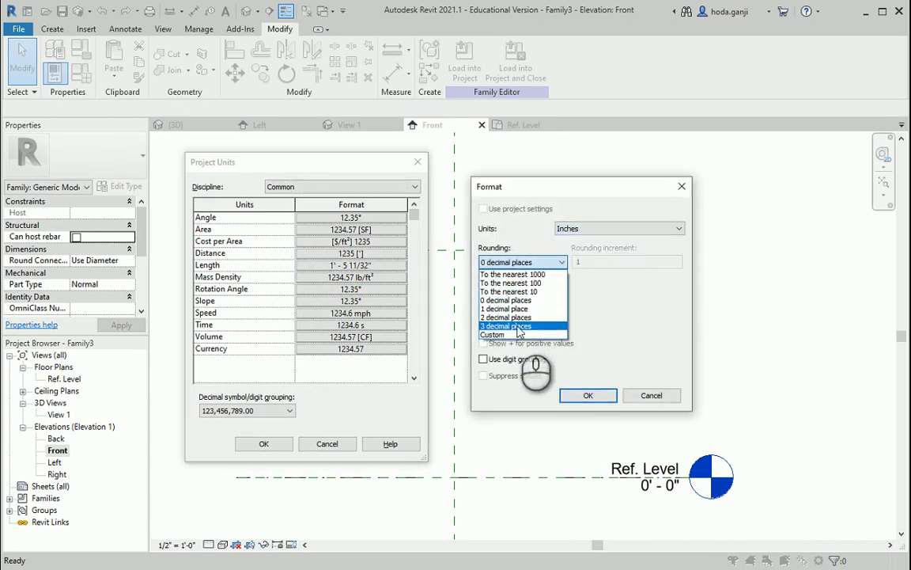
click(515, 323)
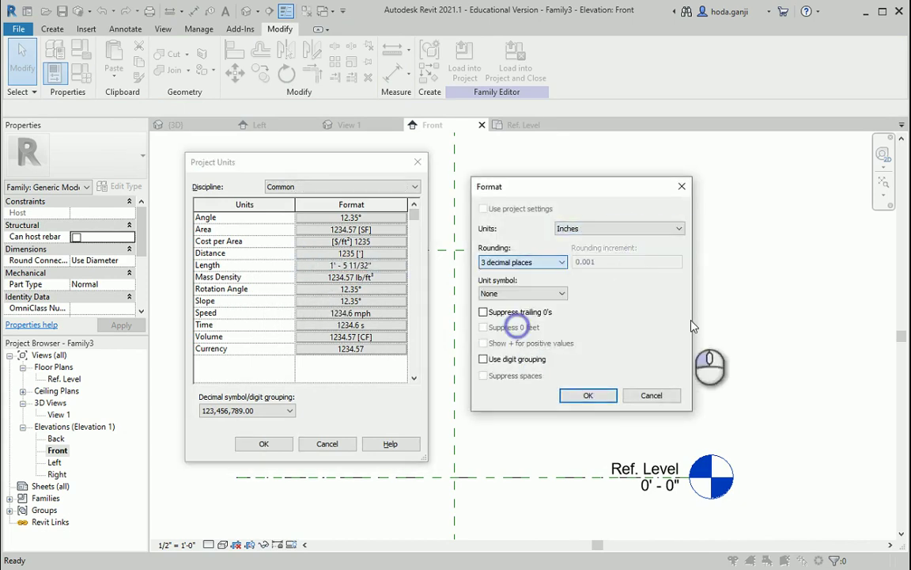
click(558, 267)
click(546, 332)
click(590, 262)
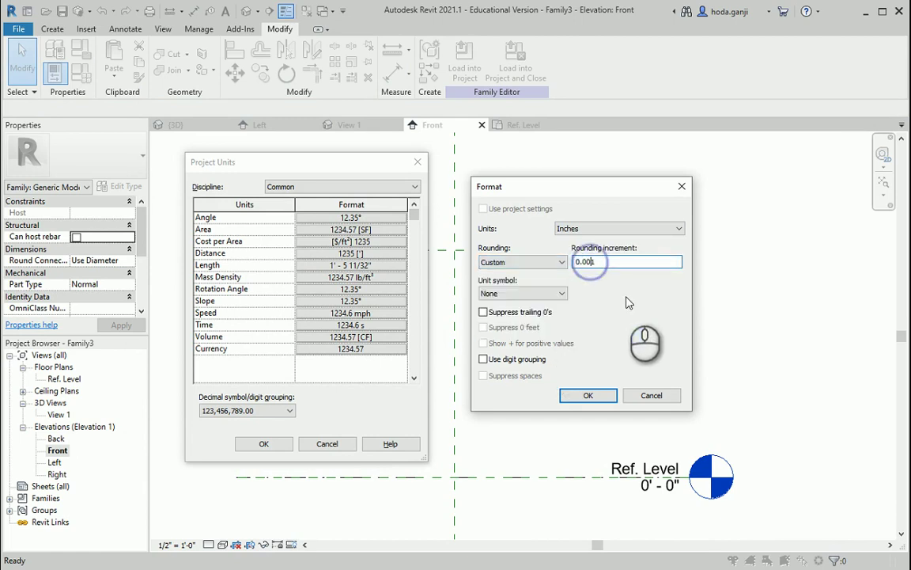
text(0)
click(563, 294)
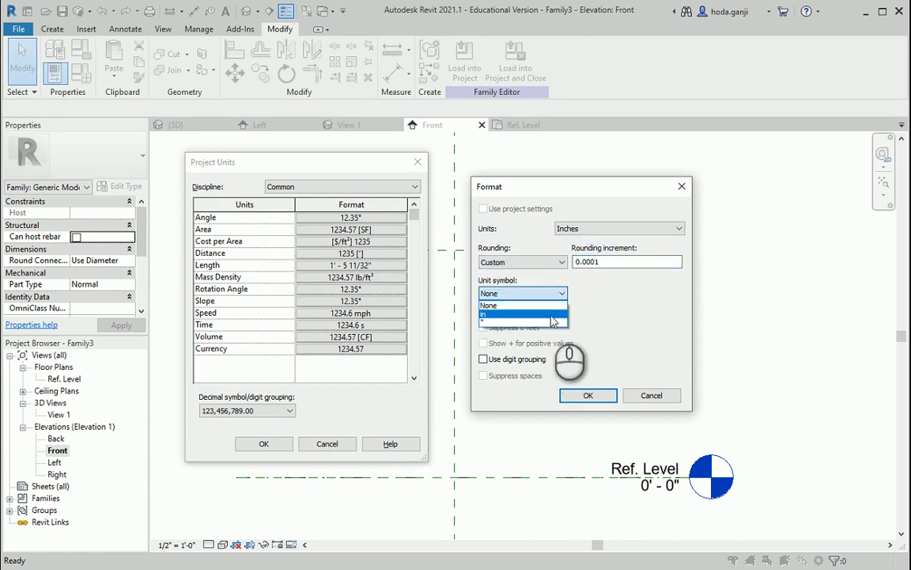
click(546, 317)
click(590, 395)
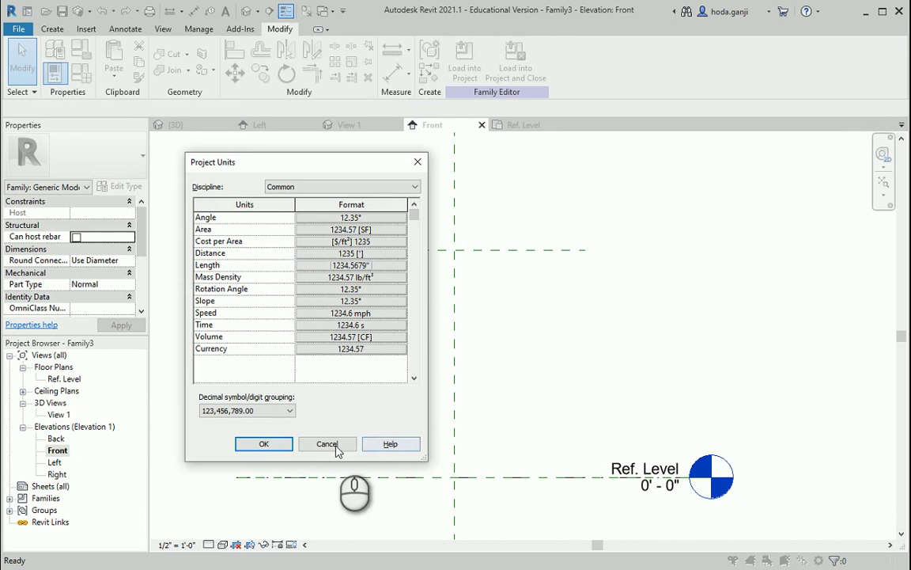
click(278, 440)
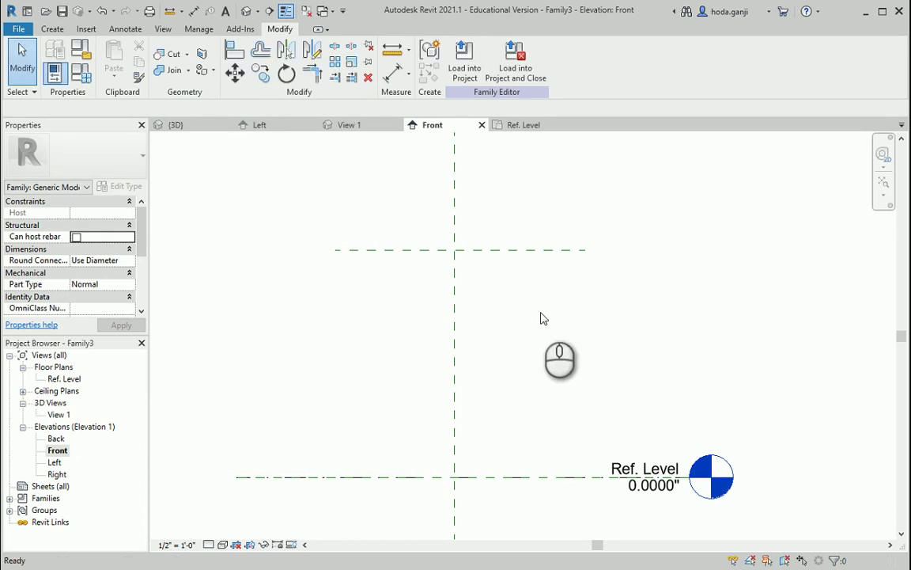
Add an aligned dimension between the reference plane at the Ref. Level and the upper horizontal reference plane
key(i)
click(125, 29)
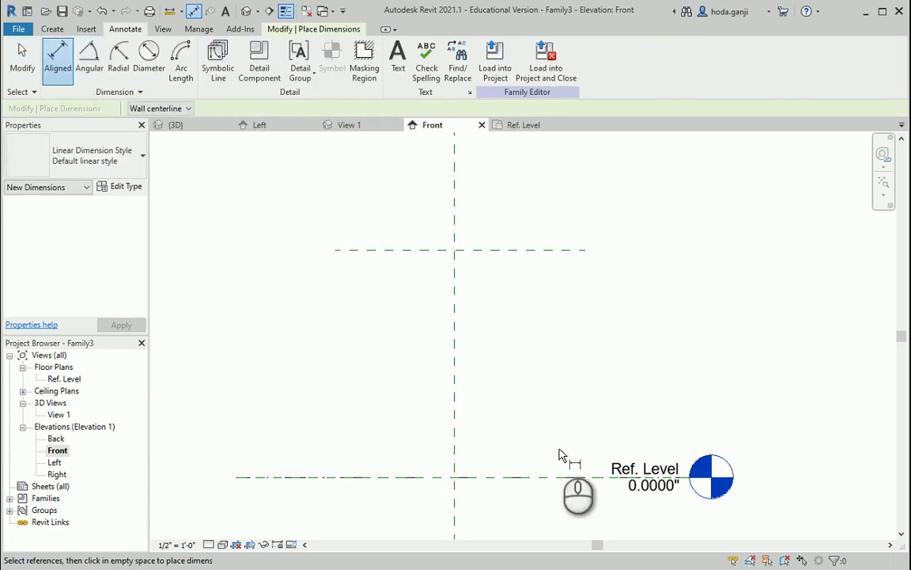
click(543, 477)
key(Escape)
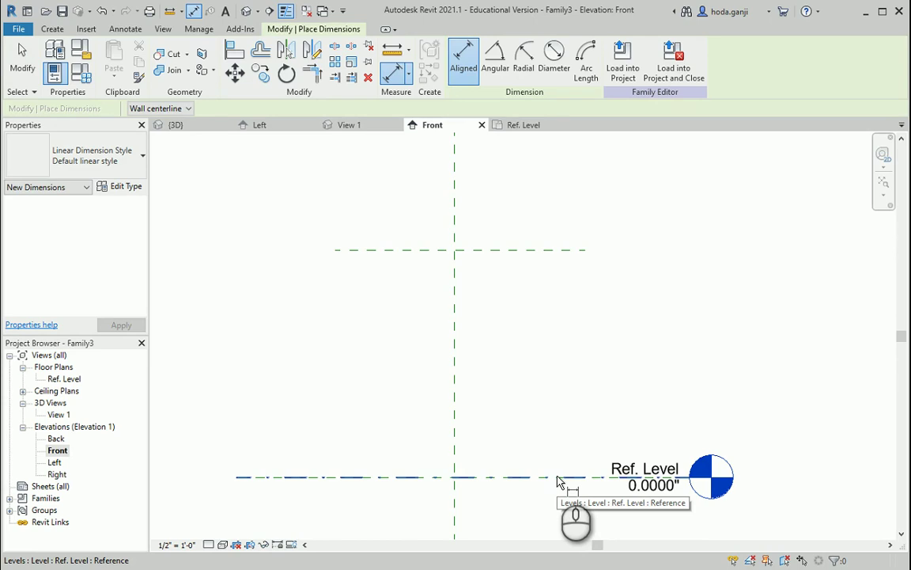
key(Tab)
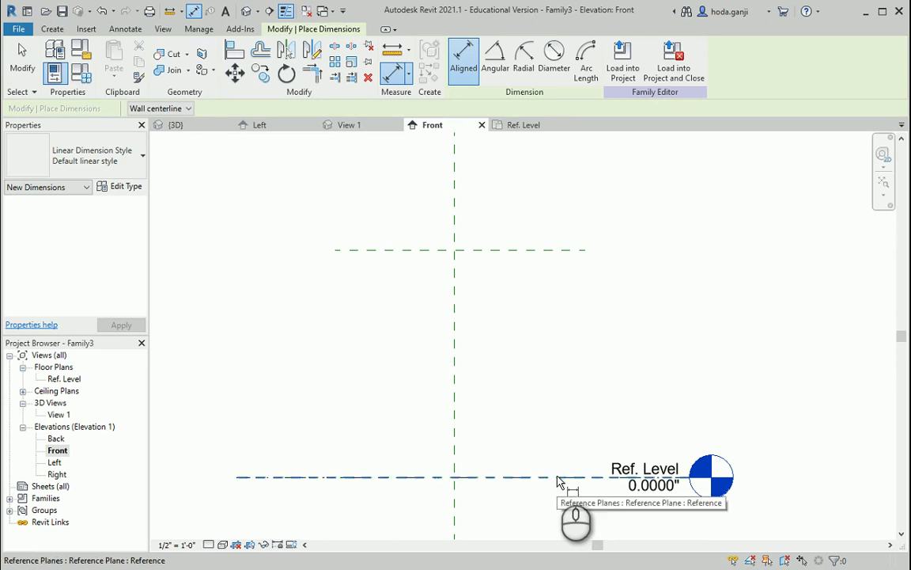
click(558, 477)
click(554, 250)
click(559, 275)
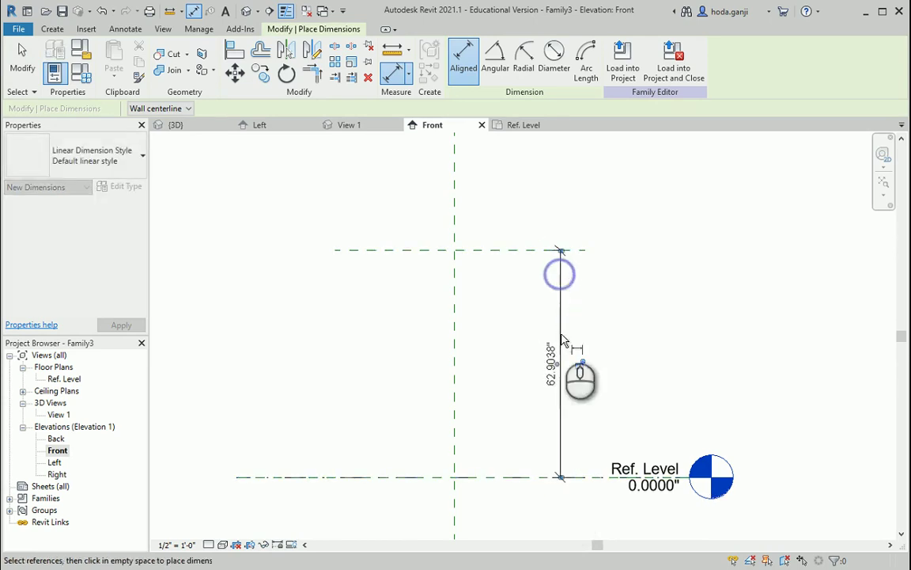
scroll(525, 346, up, 1)
key(Escape)
key(Escape)
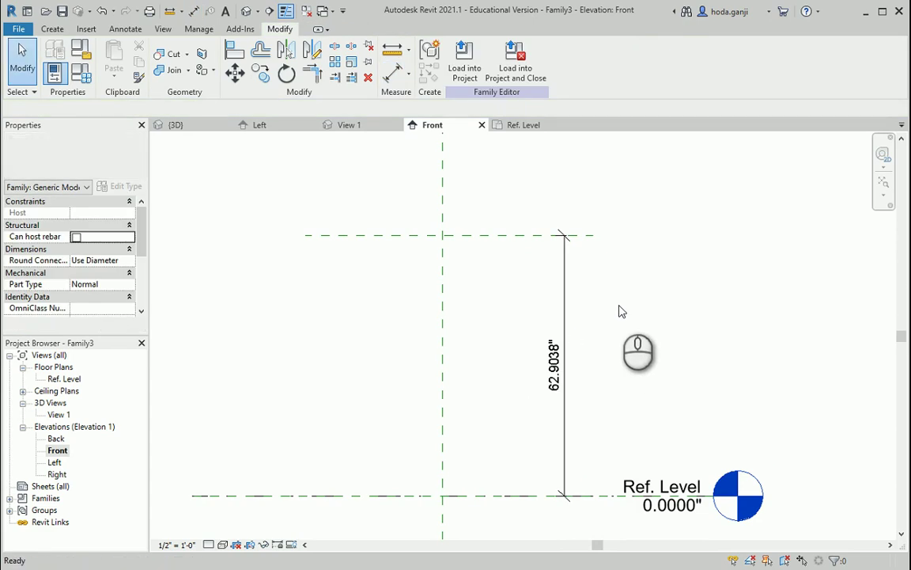
Label the vertical dimension with a new instance family parameter named Height_Panel
click(566, 299)
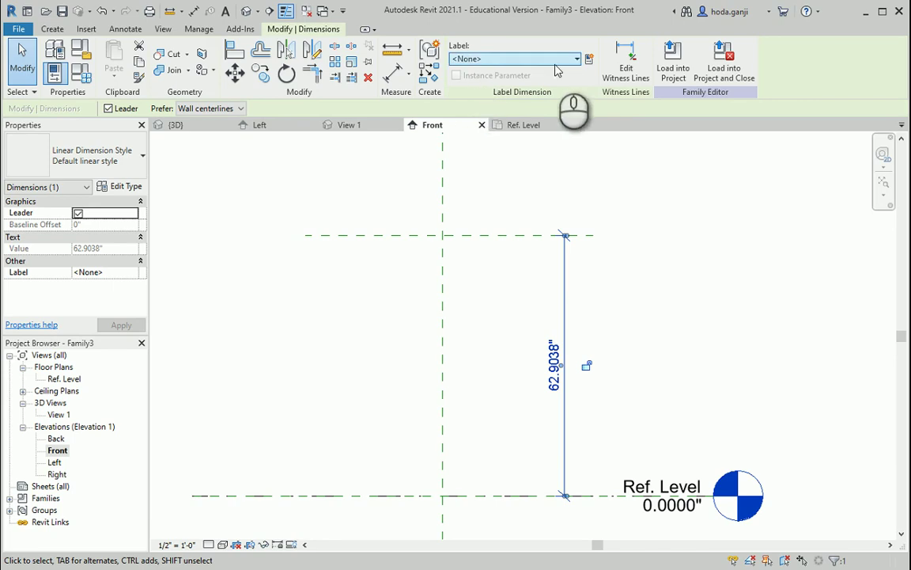
click(590, 60)
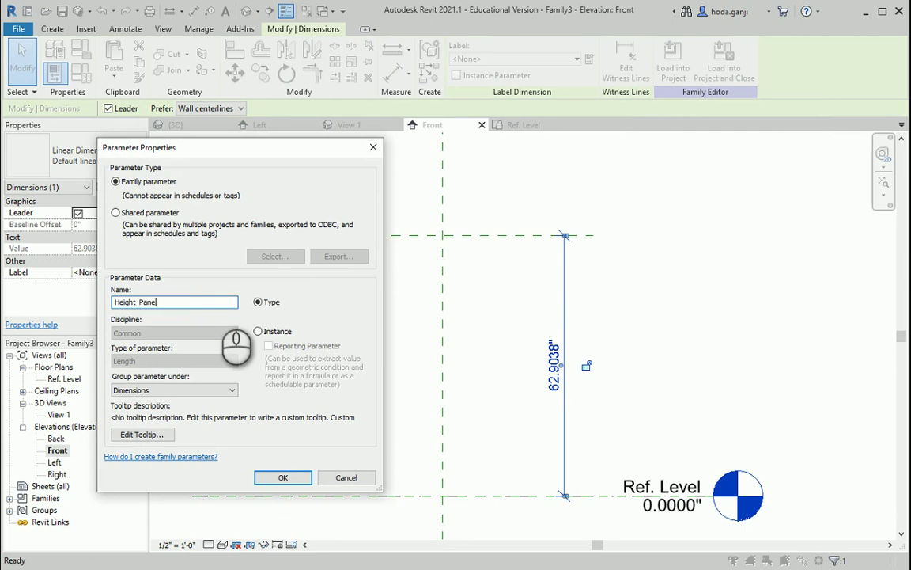
click(259, 332)
click(284, 478)
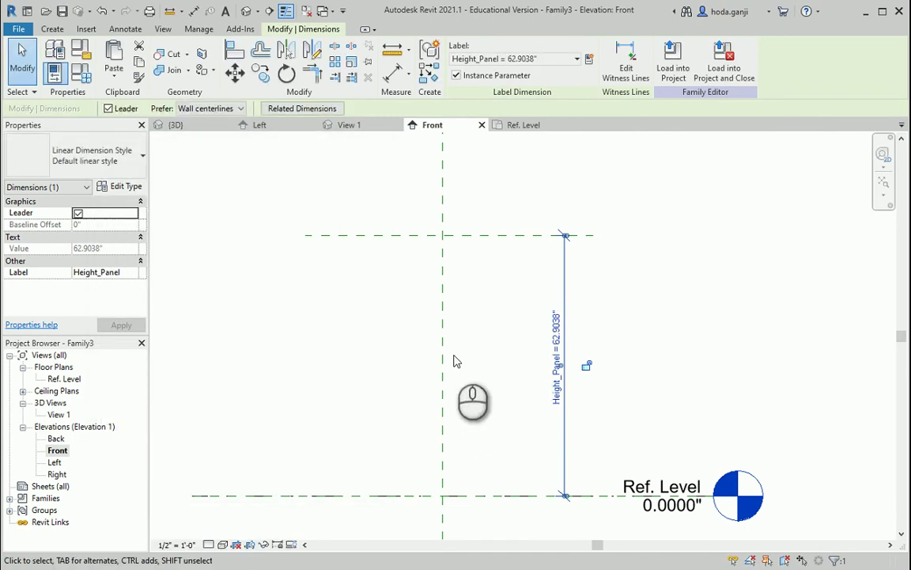
Set the Height_Panel parameter to 78" in the family types
click(82, 79)
drag(160, 85, 257, 99)
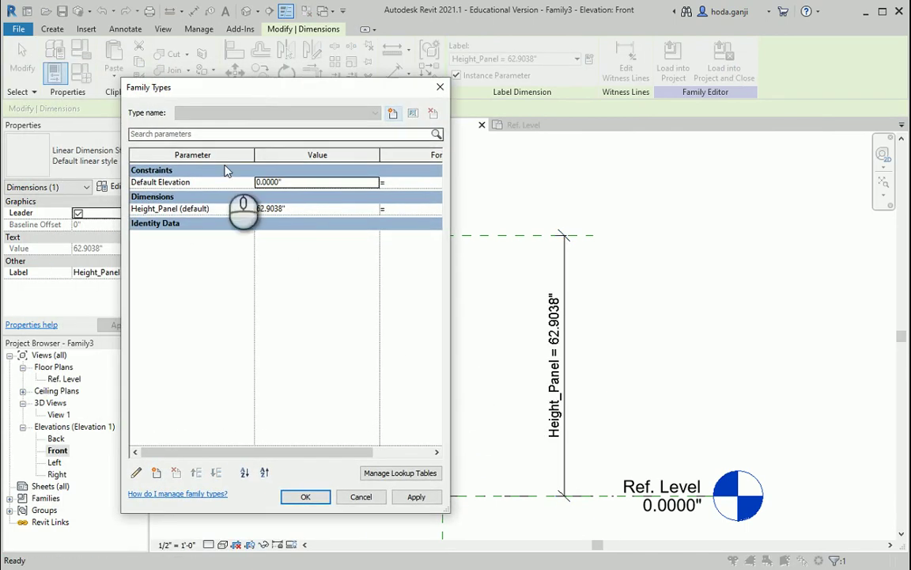
click(306, 208)
text(78)
key(Tab)
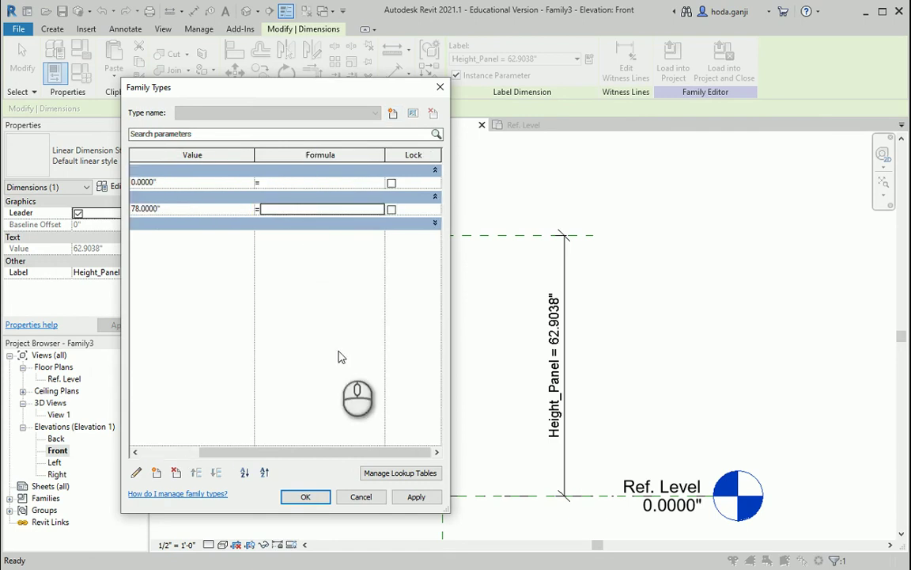
click(316, 496)
Draw two vertical reference planes, one about 24" left and one about 19" right of the centre plane, crossing both horizontal planes
scroll(513, 469, down, 1)
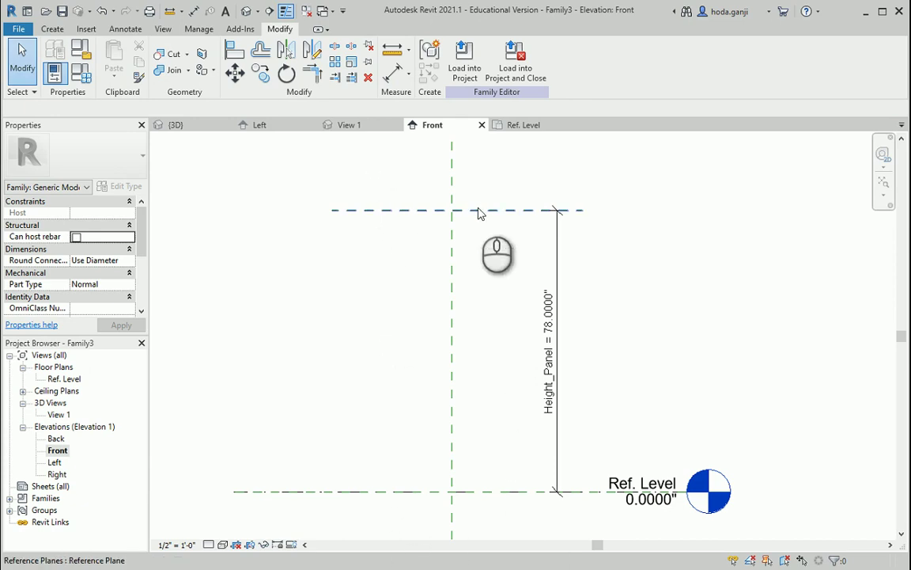
key(p)
click(365, 173)
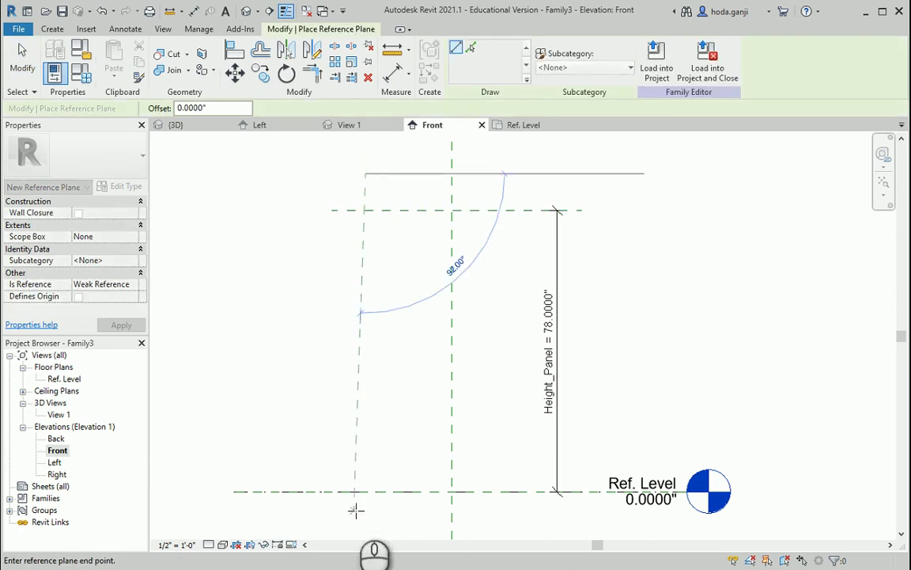
click(364, 515)
click(520, 173)
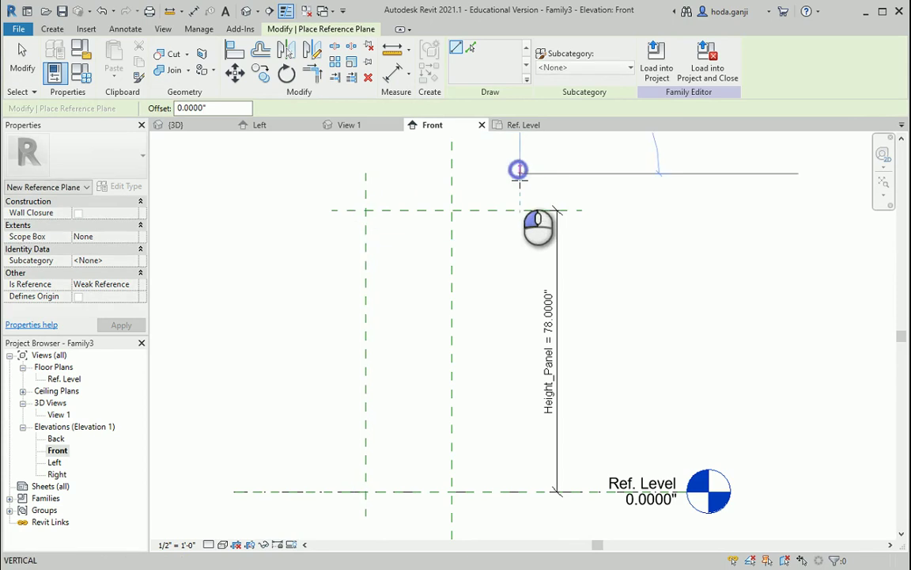
click(526, 515)
scroll(488, 474, down, 2)
scroll(508, 289, up, 2)
key(Escape)
key(Escape)
Add an aligned dimension string across the left, centre and right vertical reference planes and make its segments equal
key(i)
click(357, 337)
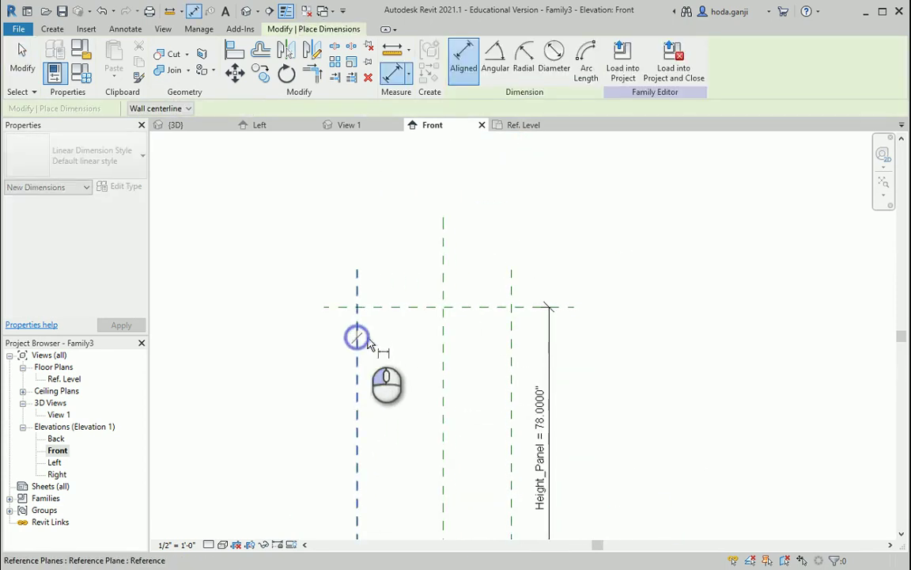
click(443, 338)
click(512, 344)
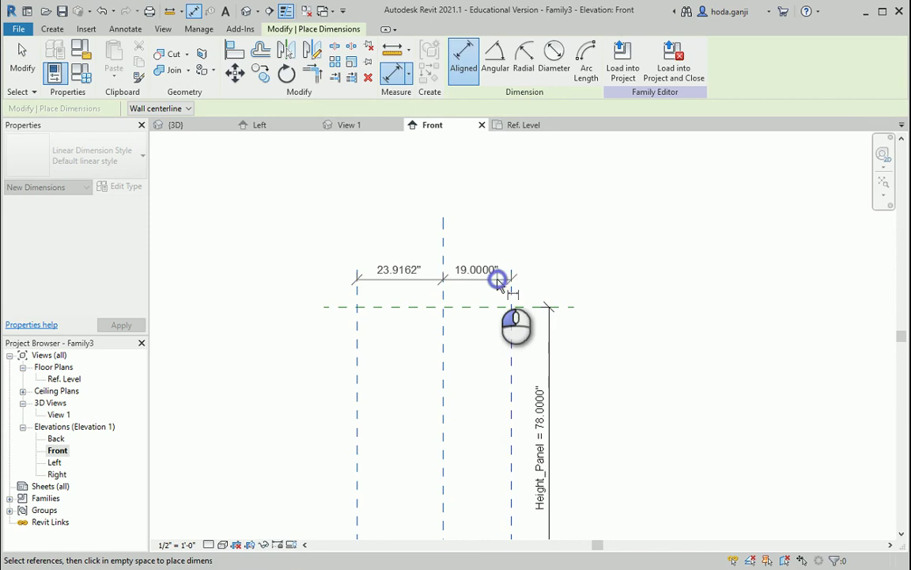
click(507, 283)
scroll(433, 333, up, 1)
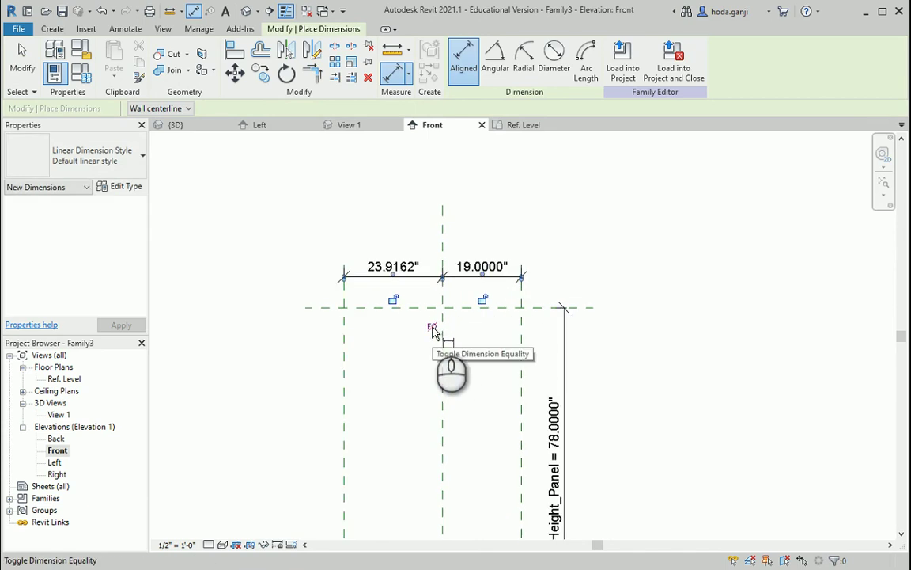
click(434, 330)
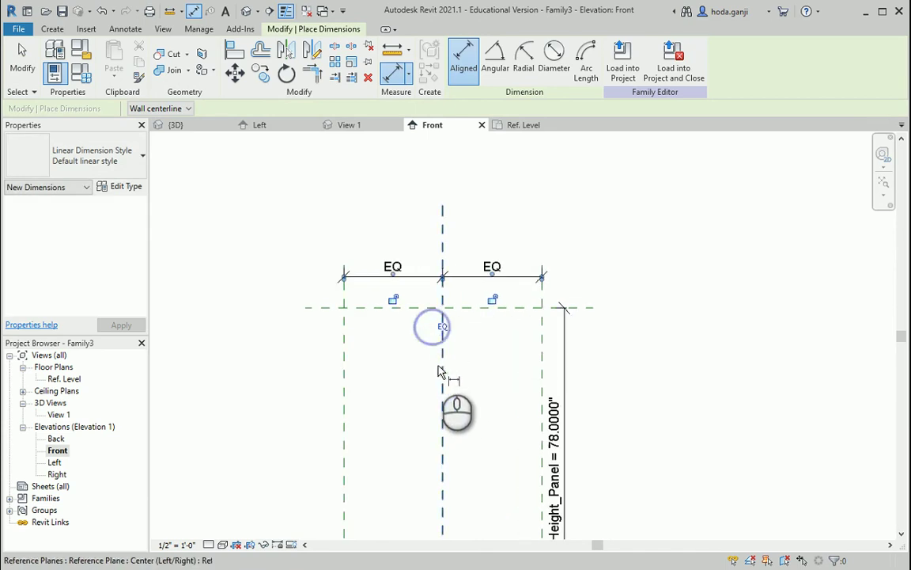
Add an overall aligned dimension between the left and right vertical reference planes, above the equality dimension
click(344, 348)
click(541, 339)
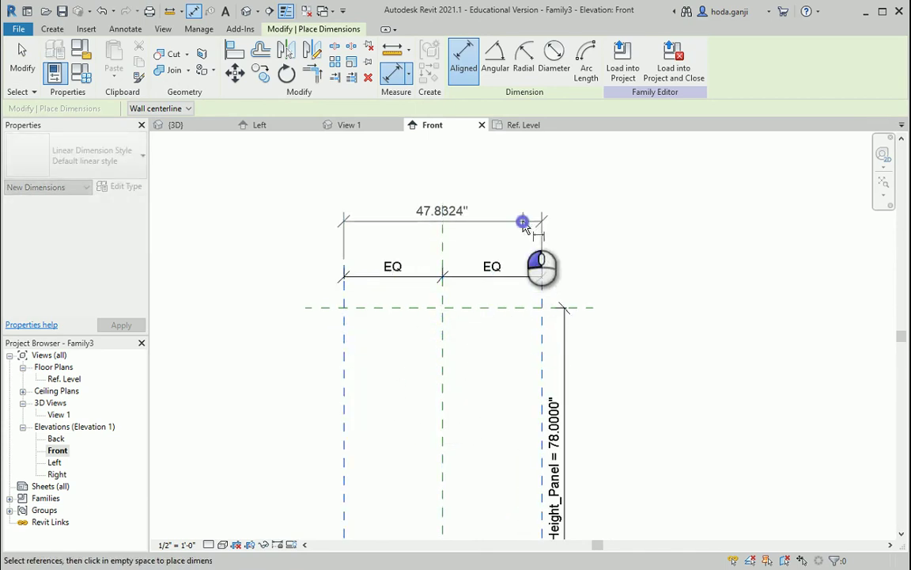
click(522, 223)
scroll(342, 195, up, 1)
key(Escape)
Label the overall width dimension with a new instance family parameter named Width_Panel
click(488, 224)
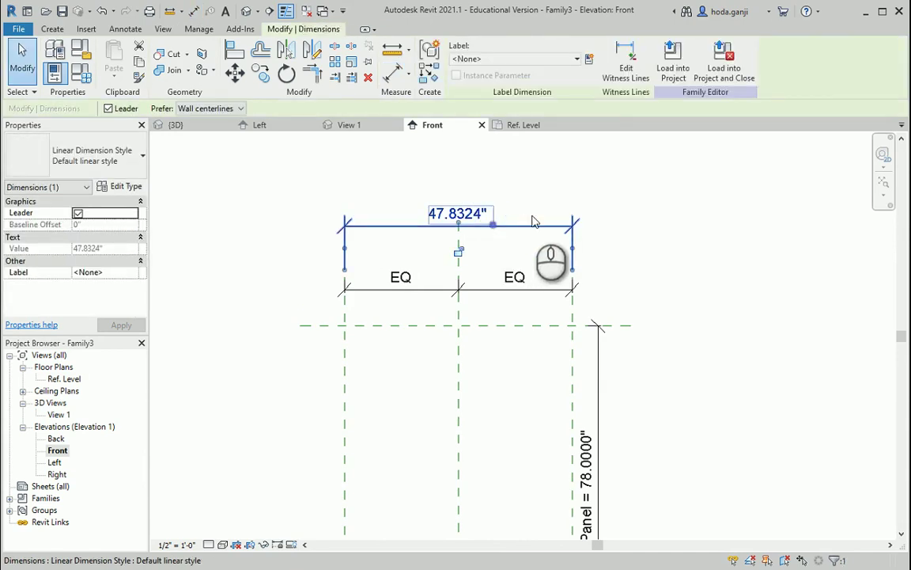
middle_drag(303, 185, 356, 186)
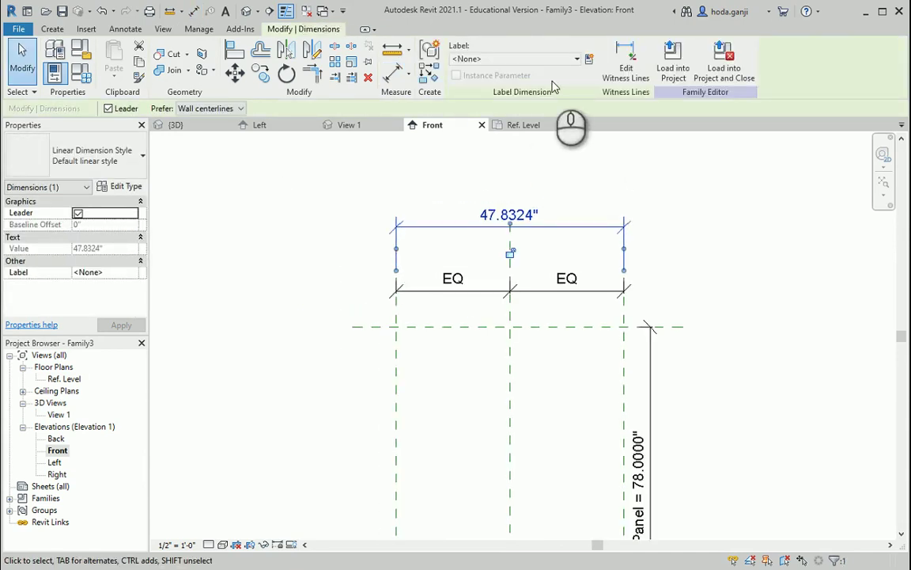
click(590, 61)
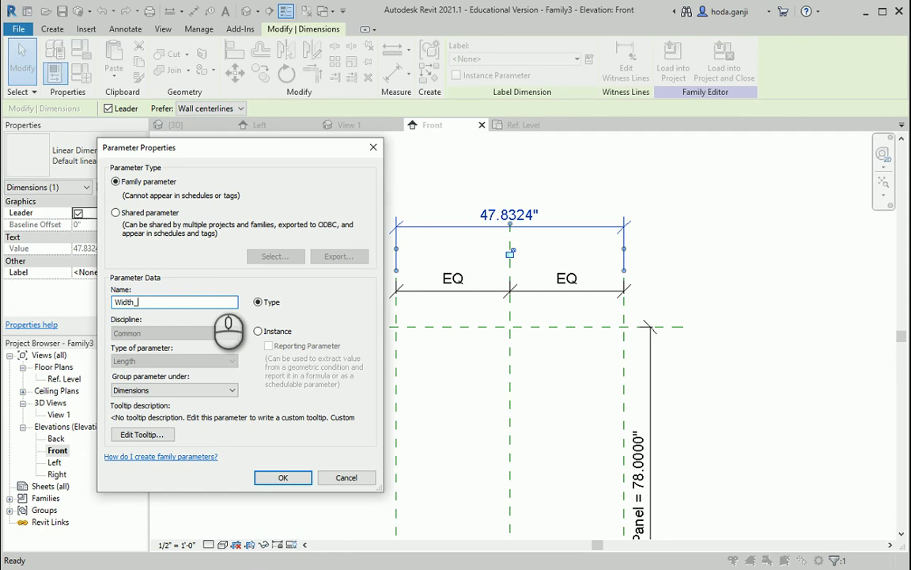
click(259, 334)
click(281, 477)
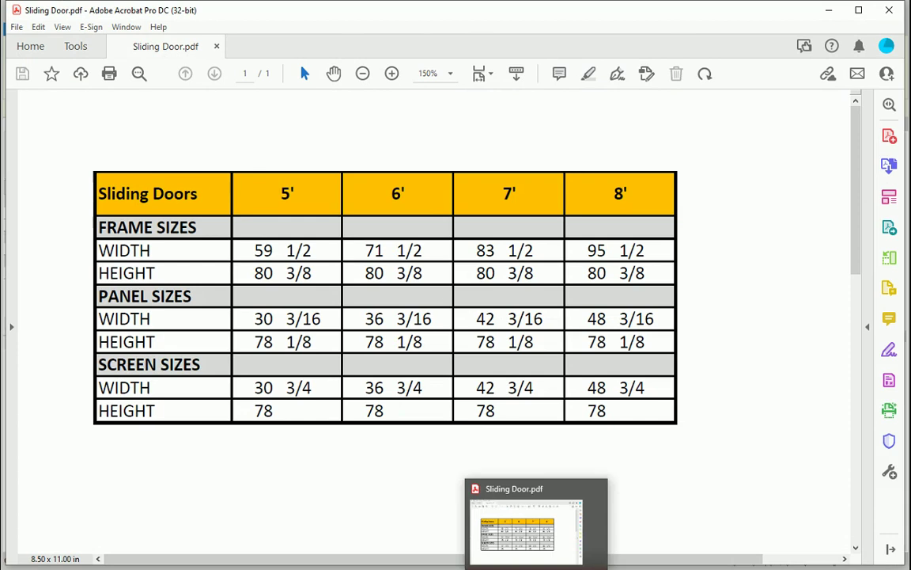
Return to Revit from the Sliding Door size table and set the Width_Panel parameter to 30.75" in the family types
key(alt+Tab)
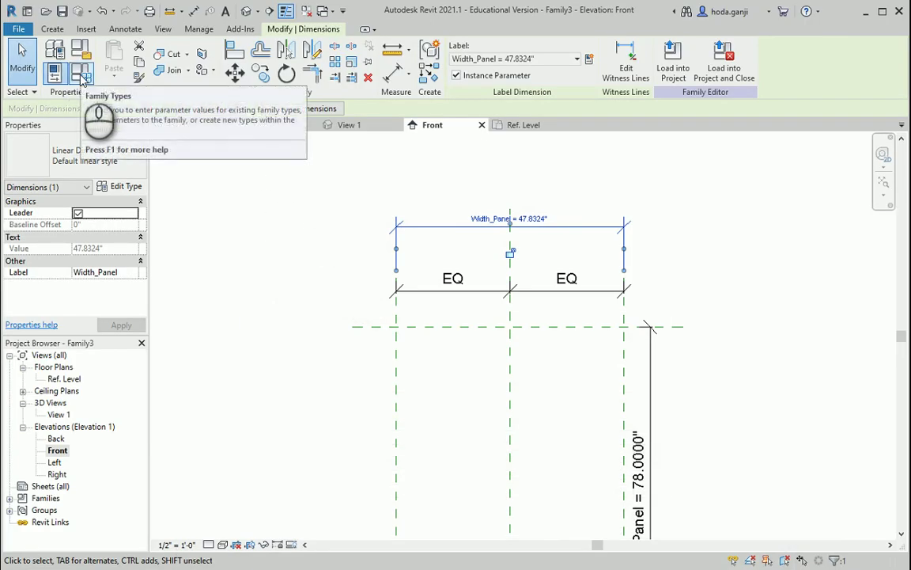
click(82, 77)
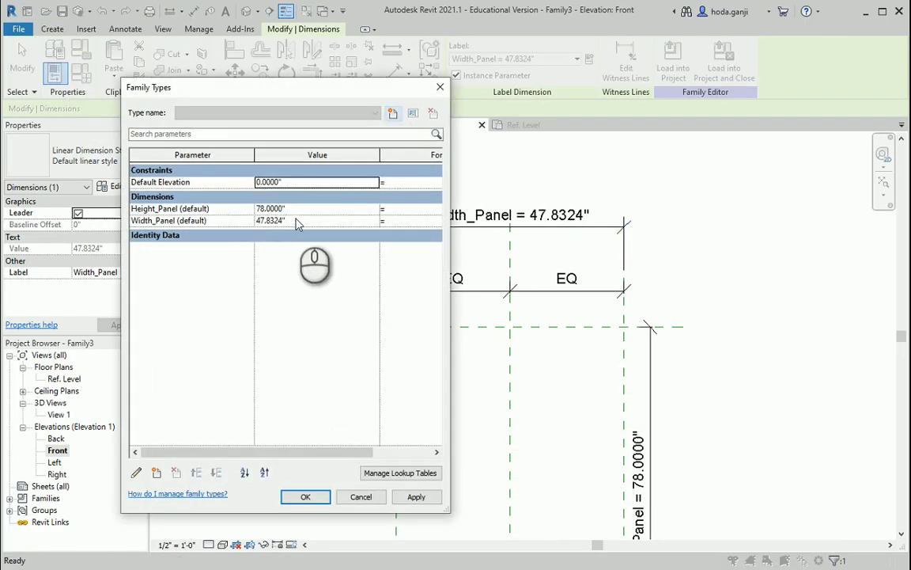
click(294, 220)
text(30.75)
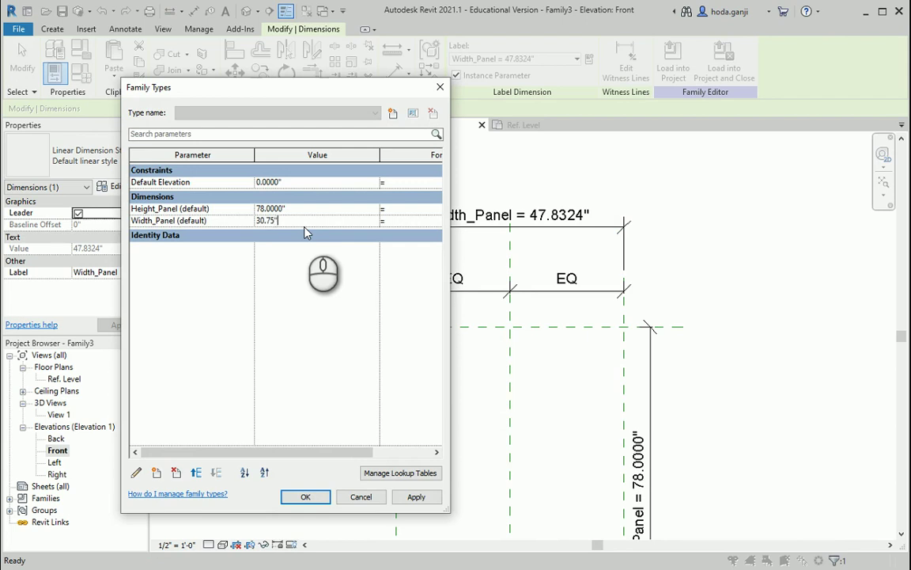
key(Tab)
click(305, 497)
click(762, 279)
scroll(309, 238, down, 3)
scroll(446, 439, up, 1)
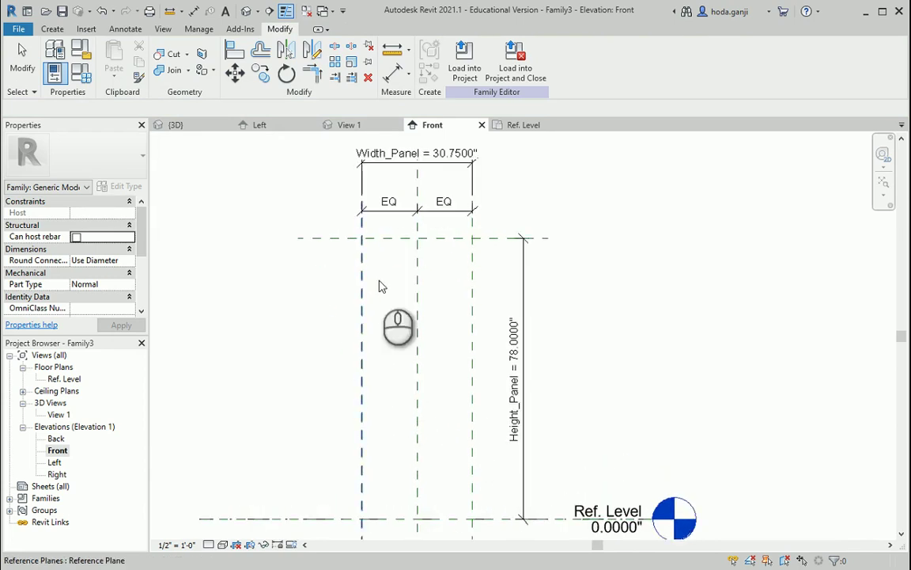
Open the Ref. Level floor plan at the crossing of the centre and side reference planes
click(514, 129)
scroll(558, 341, up, 4)
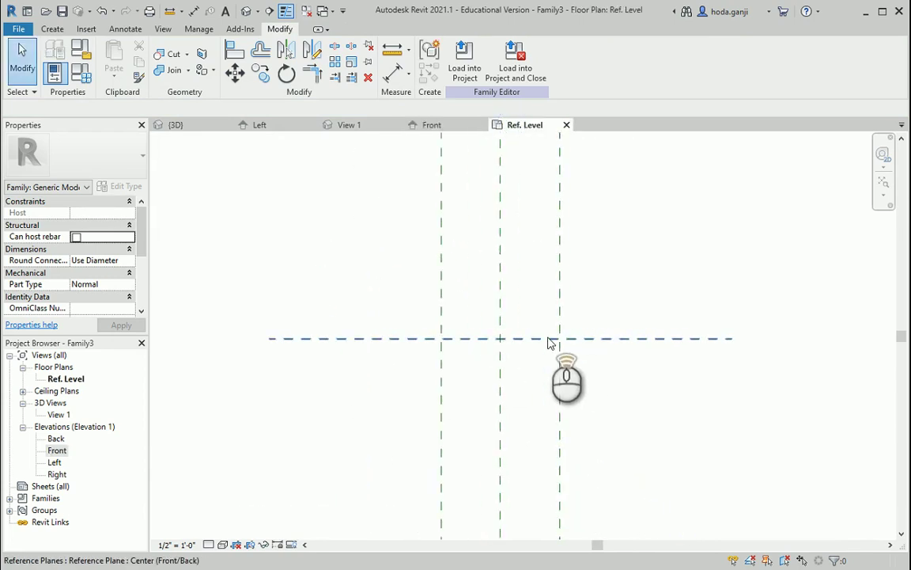
scroll(539, 314, up, 1)
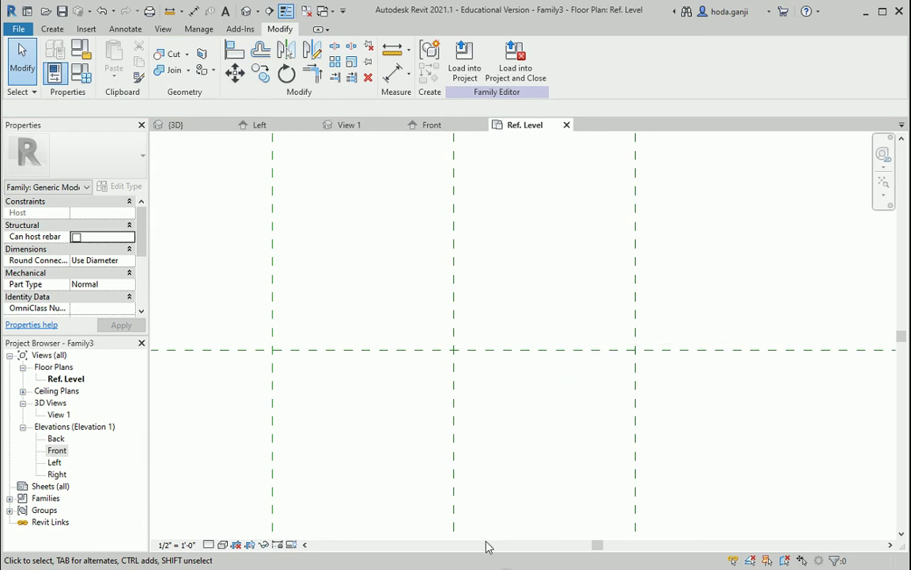
Switch to the Calculator, divide 0.875 by 2, and return to Revit
key(XF86Calculator)
text(.875)
key(slash)
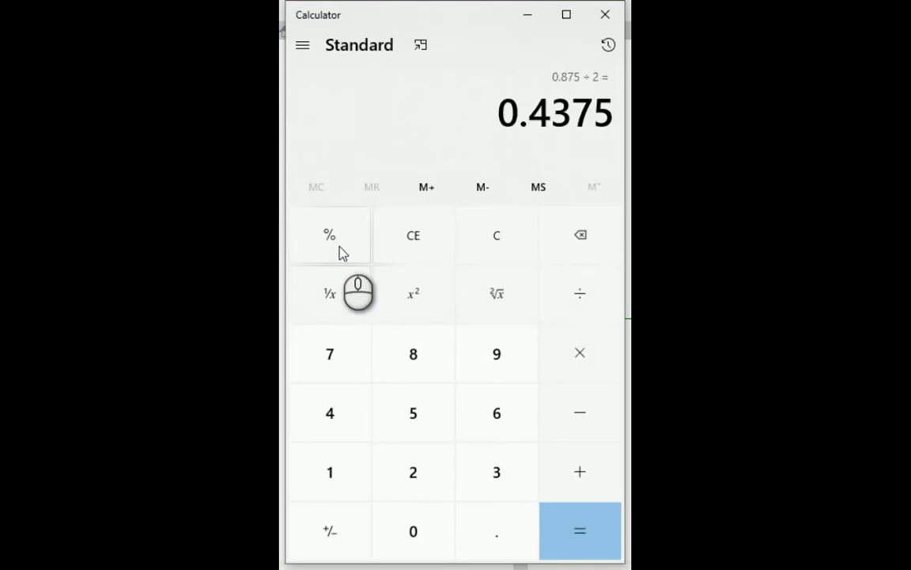
click(731, 159)
Create two reference planes by picking the Center (Front/Back) plane with a 0.4375" offset, one on each side of it
scroll(353, 353, up, 1)
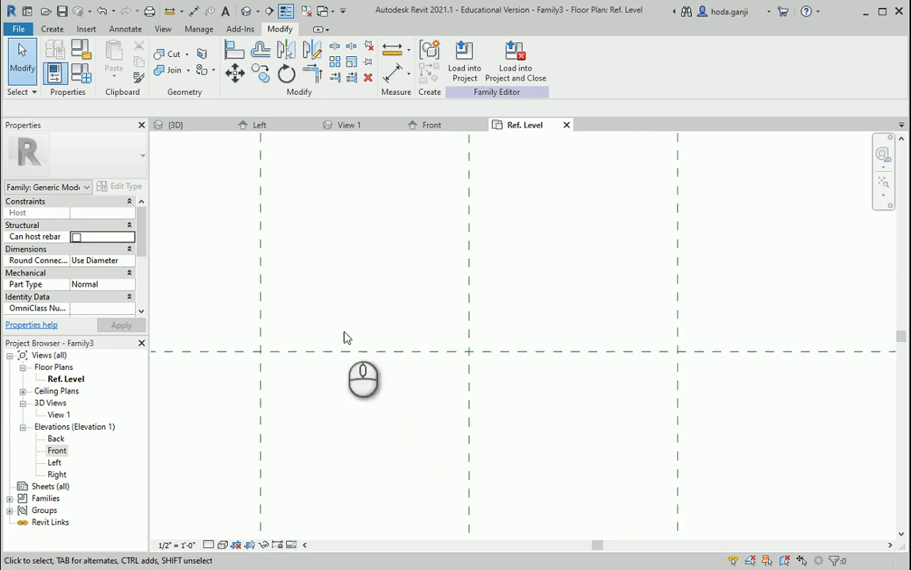
key(p)
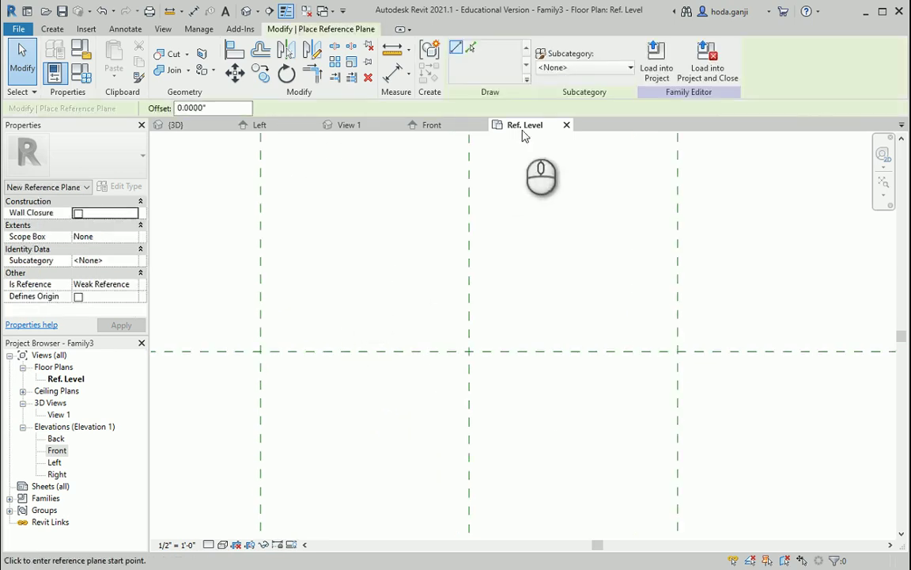
click(471, 49)
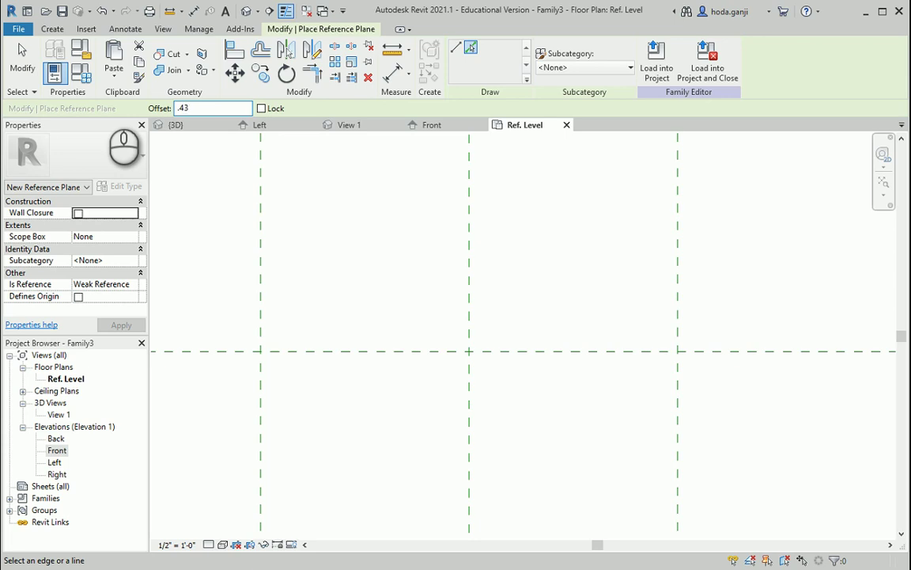
click(427, 355)
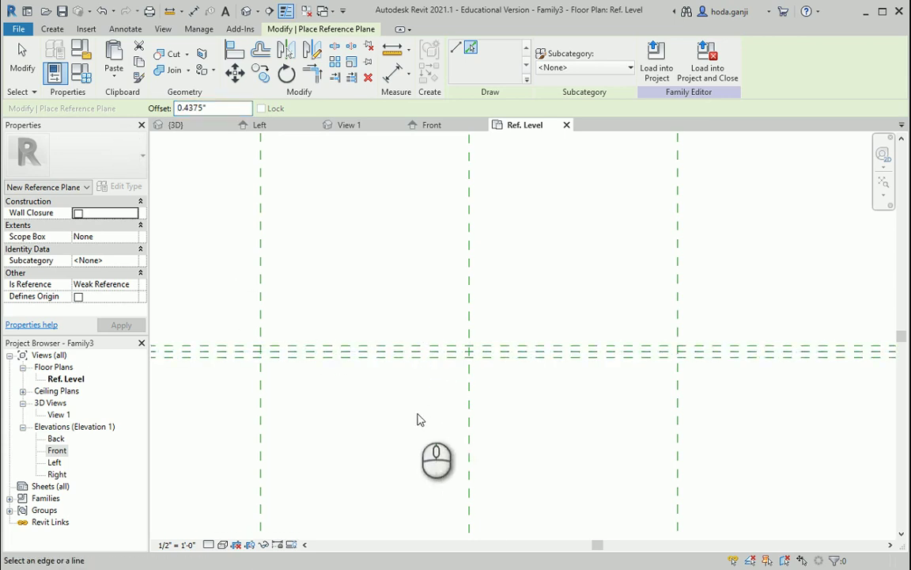
scroll(322, 376, up, 1)
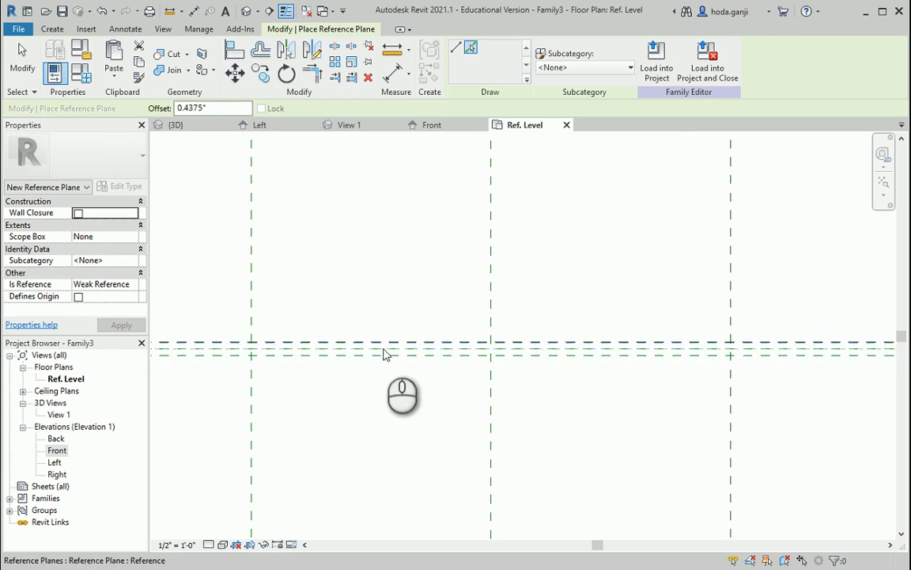
key(Escape)
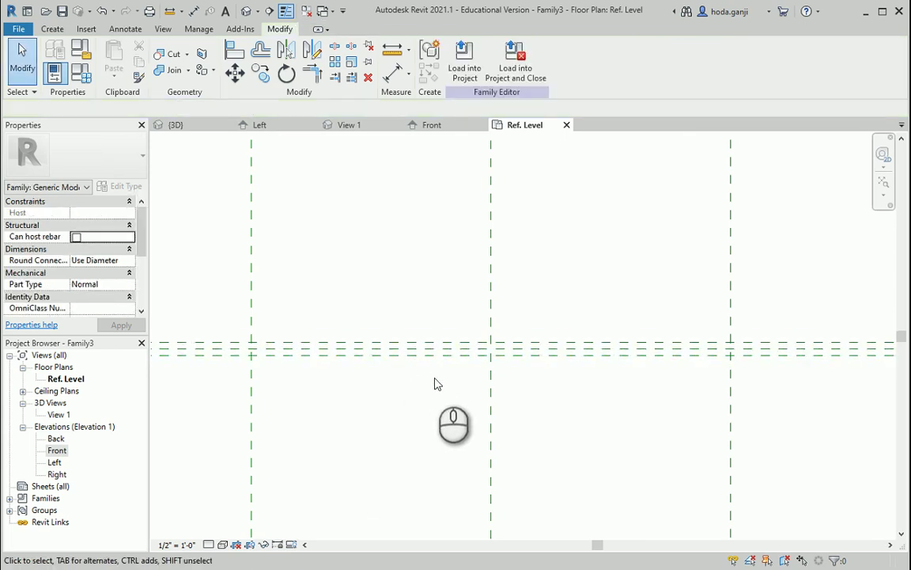
Add an aligned dimension between the two outer horizontal reference planes on either side of the Center (Front/Back) plane
scroll(342, 348, down, 1)
middle_drag(336, 325, 626, 306)
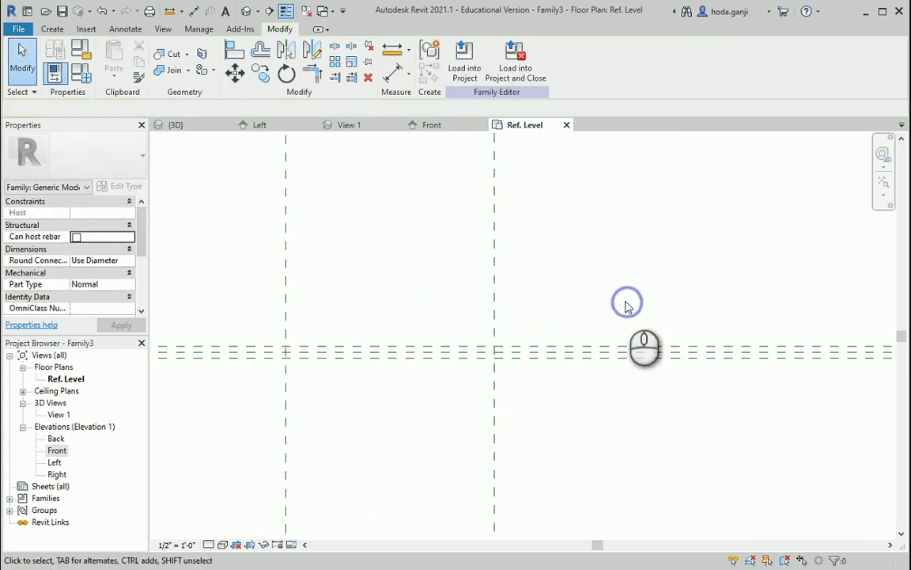
key(d)
key(i)
click(473, 349)
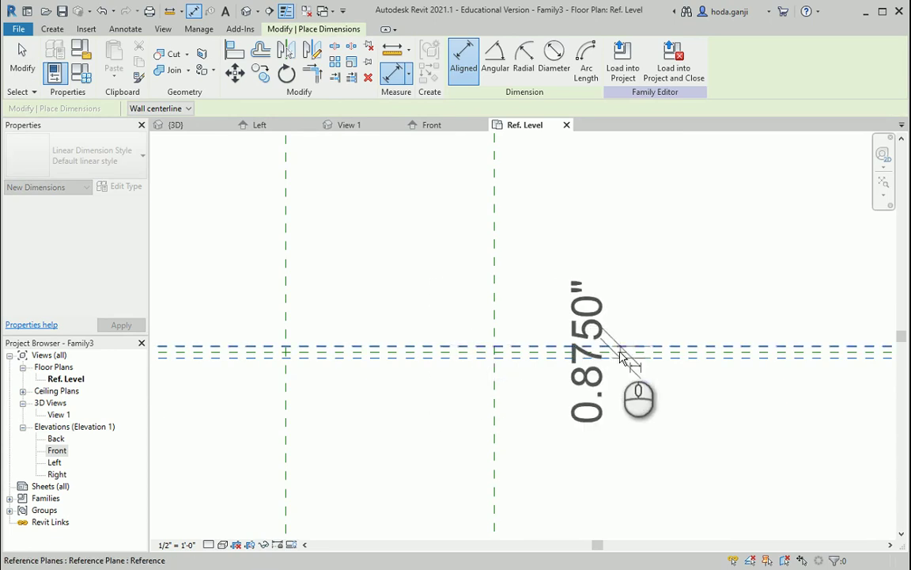
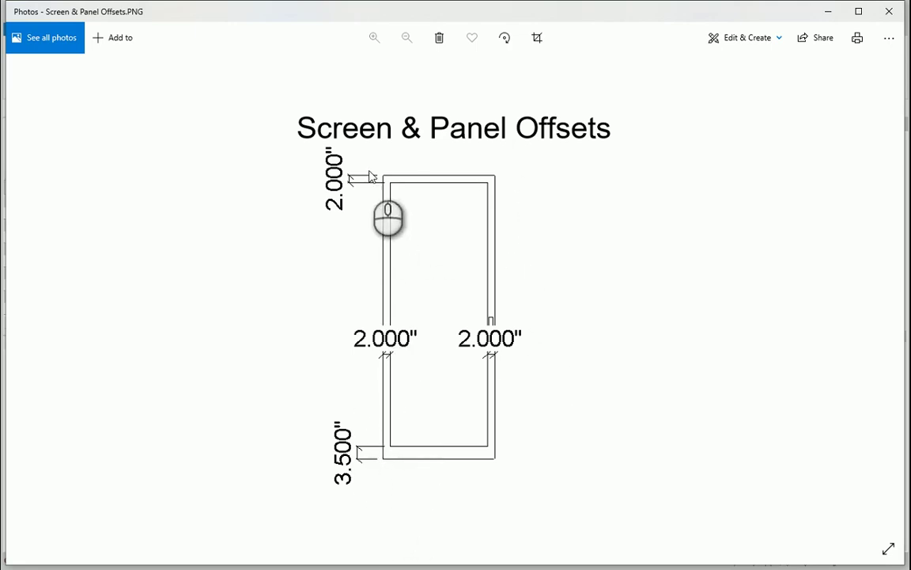
Minimize the Screen & Panel Offsets image and return to the Front elevation in Revit
click(825, 12)
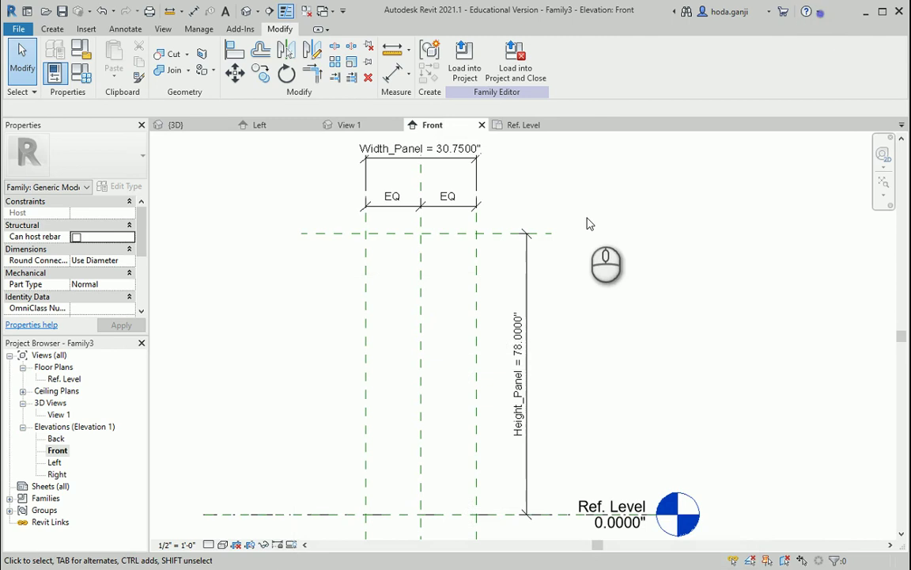
middle_drag(568, 257, 474, 348)
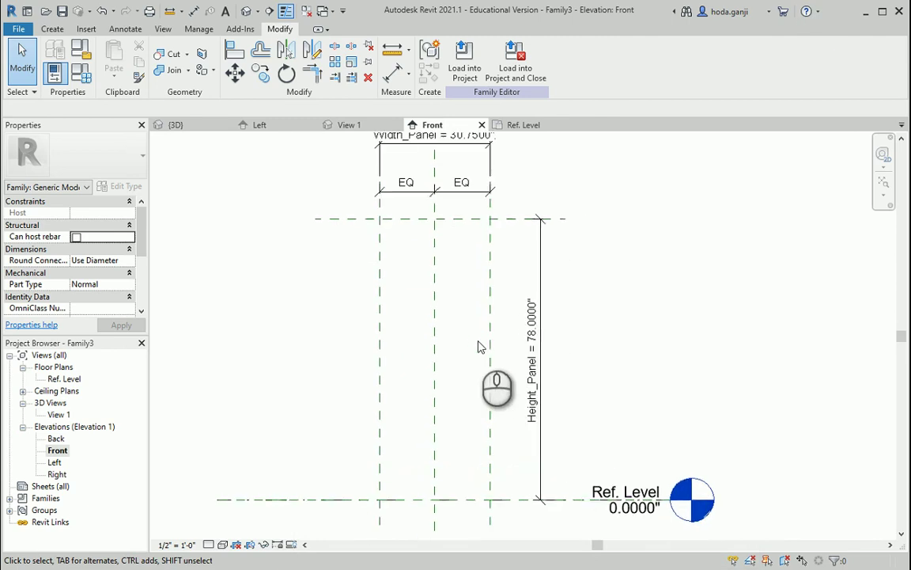
scroll(466, 263, up, 1)
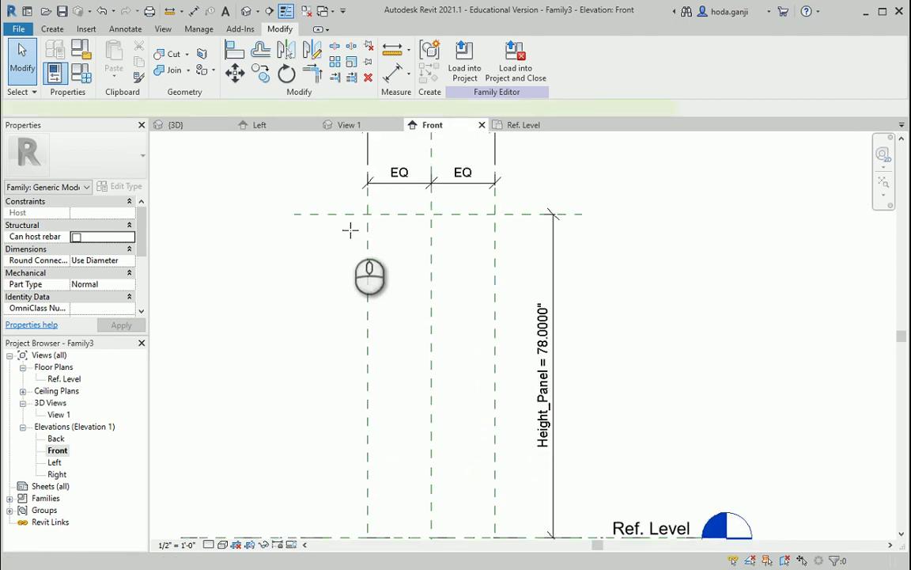
key(d)
key(i)
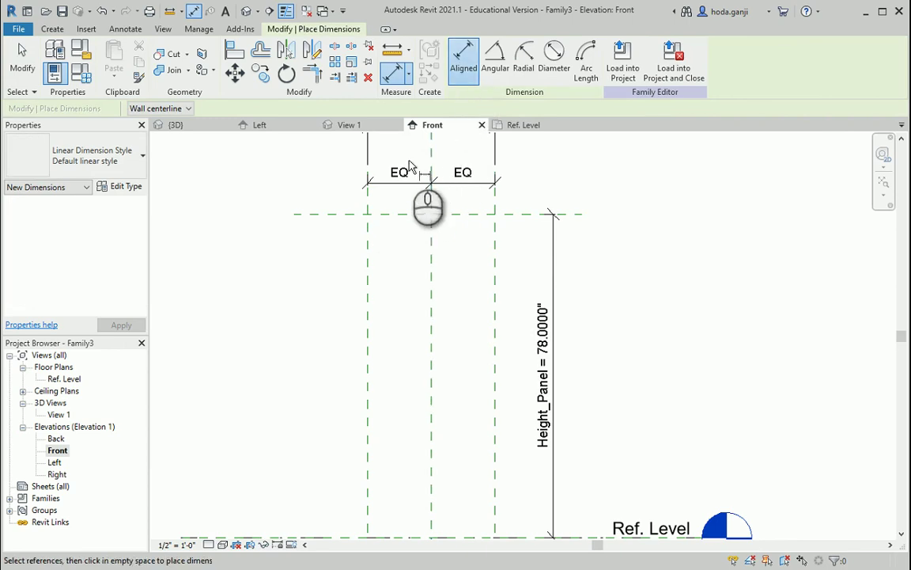
key(Escape)
key(Escape)
Draw a horizontal reference plane offset 2" below the upper horizontal plane, extending past both side planes
key(r)
key(p)
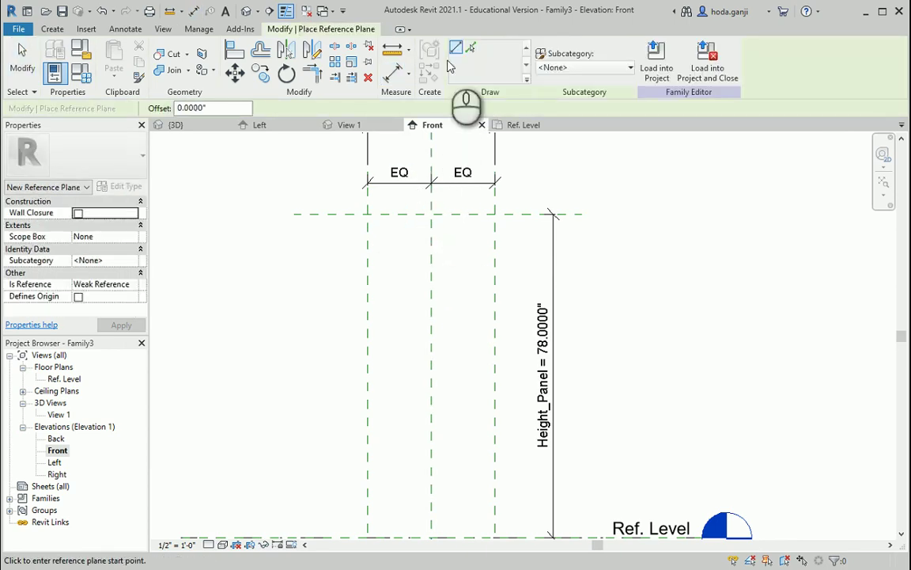
click(243, 110)
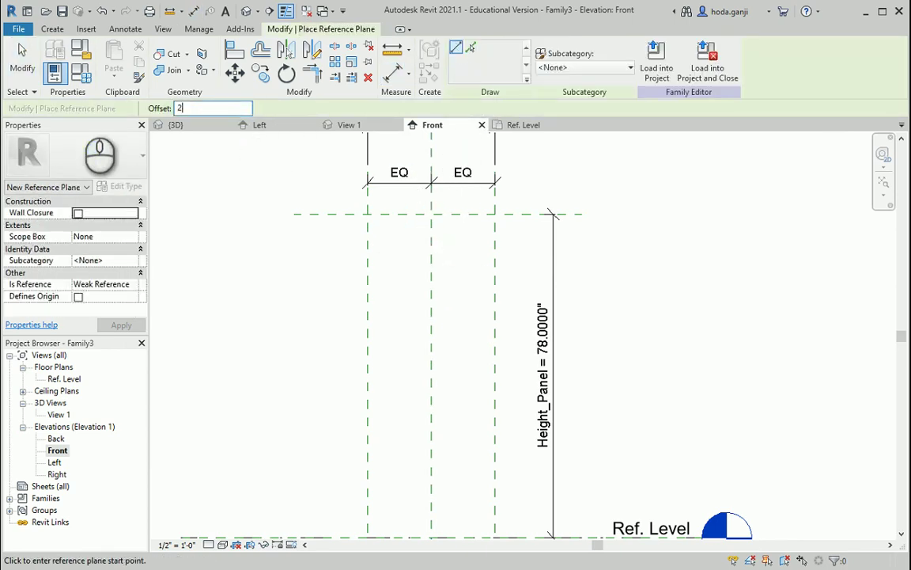
scroll(377, 193, up, 2)
click(345, 224)
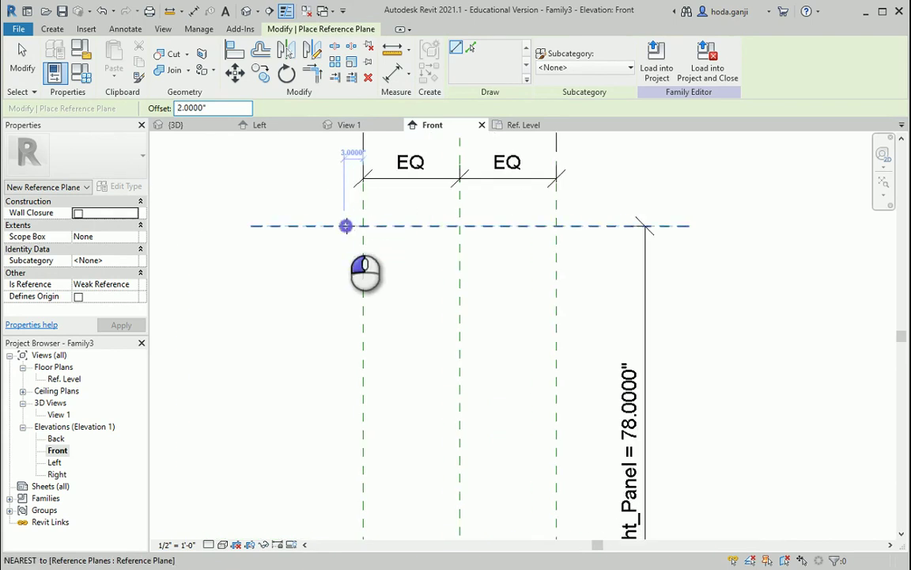
scroll(572, 225, up, 1)
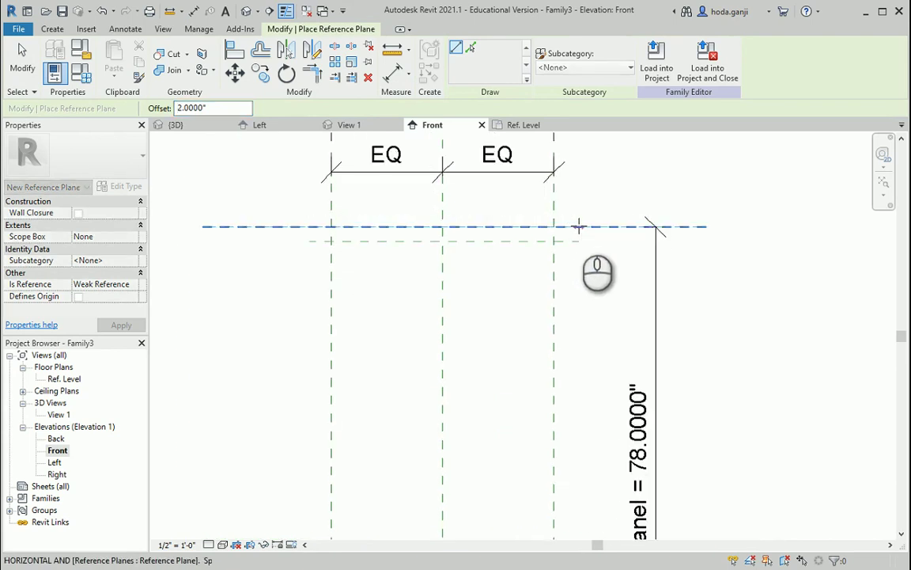
click(579, 227)
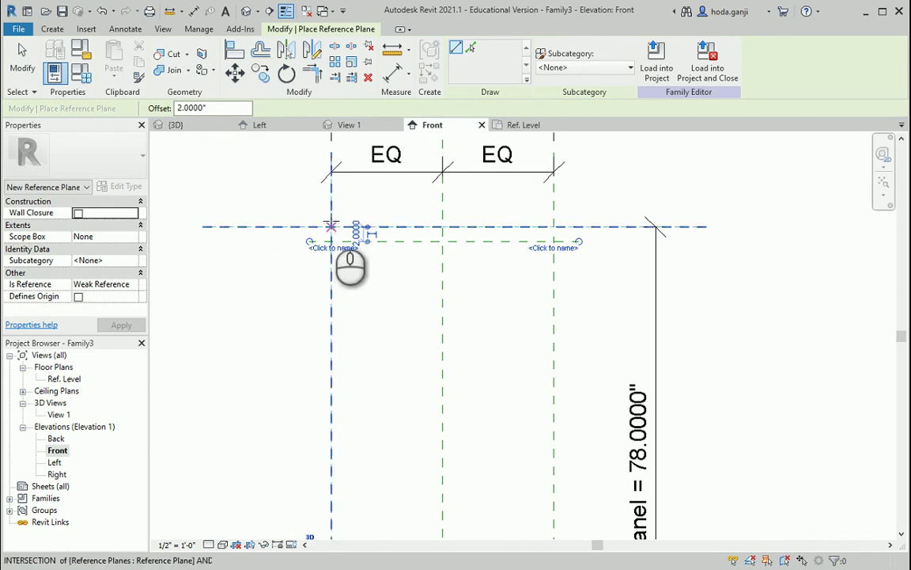
Draw a vertical reference plane offset 2" inside the left side plane, from above the panel's upper plane to below the Ref. Level
click(332, 227)
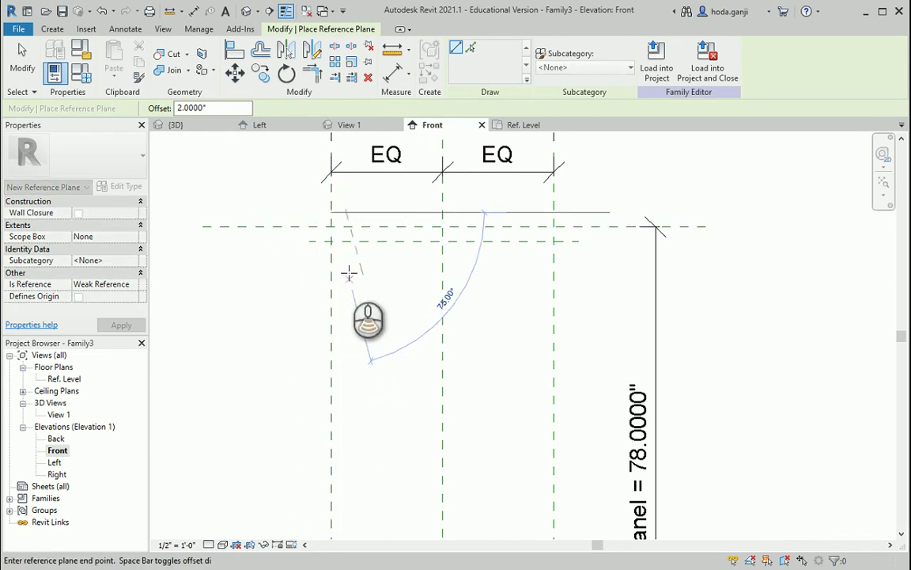
scroll(350, 270, down, 5)
scroll(349, 346, up, 6)
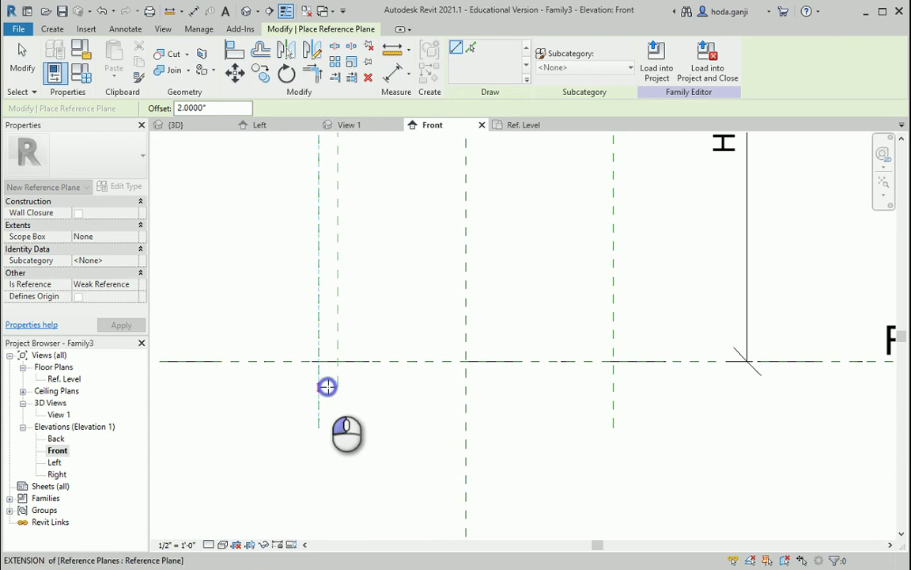
click(326, 386)
Draw a vertical reference plane offset 2" inside the right side plane, running from below the Ref. Level to above the panel's upper plane
scroll(364, 439, down, 3)
scroll(482, 417, up, 2)
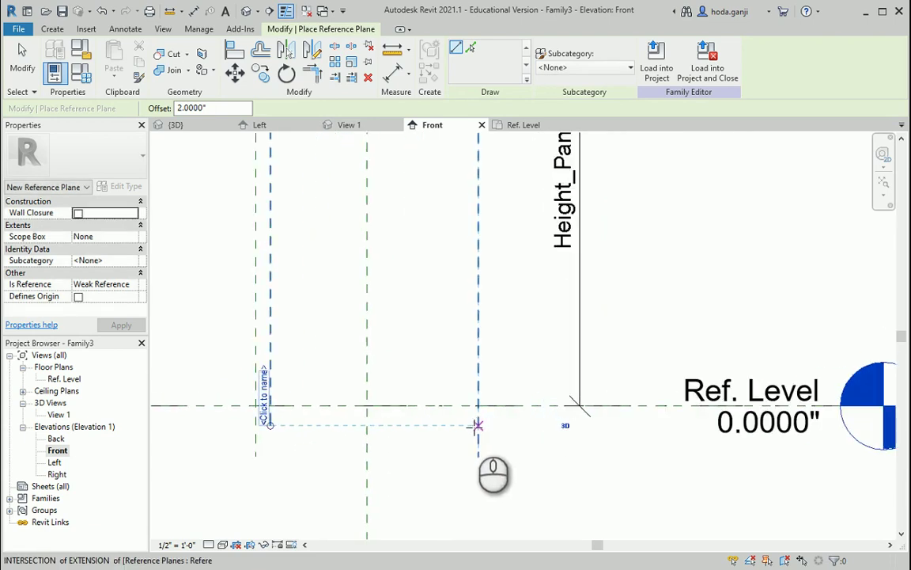
click(476, 425)
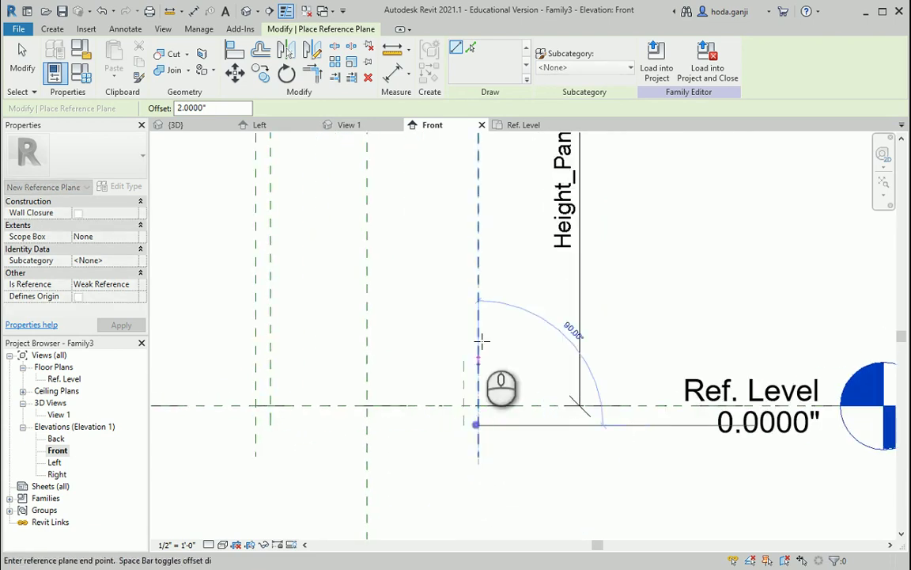
scroll(472, 362, down, 4)
scroll(472, 259, up, 2)
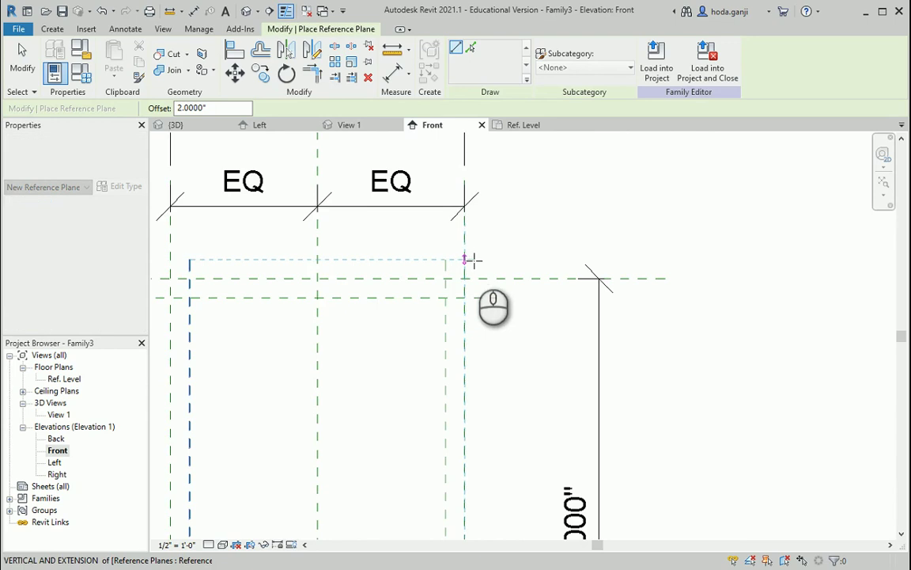
click(472, 260)
Draw a horizontal reference plane offset 3.5" above the Ref. Level, extending past both side planes, and end the command
scroll(522, 238, down, 3)
scroll(521, 238, up, 2)
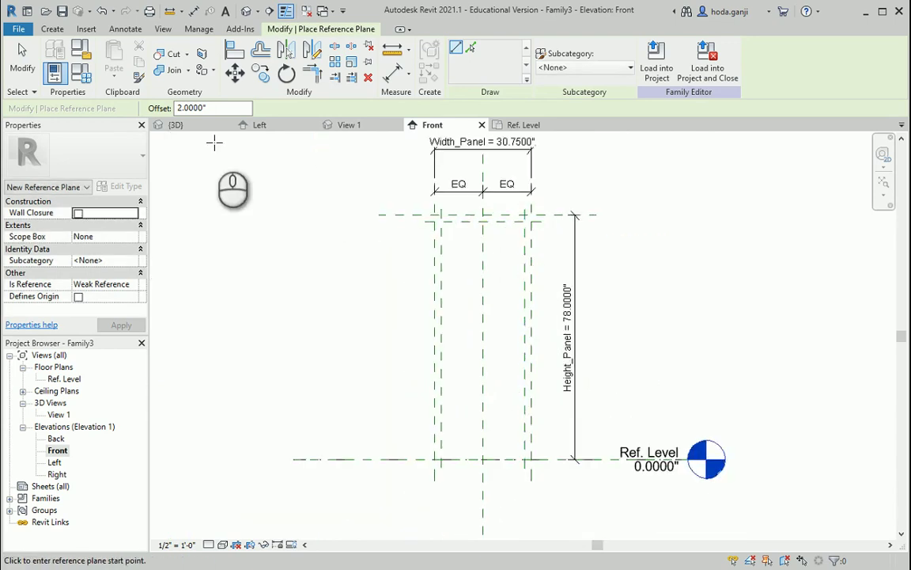
click(216, 108)
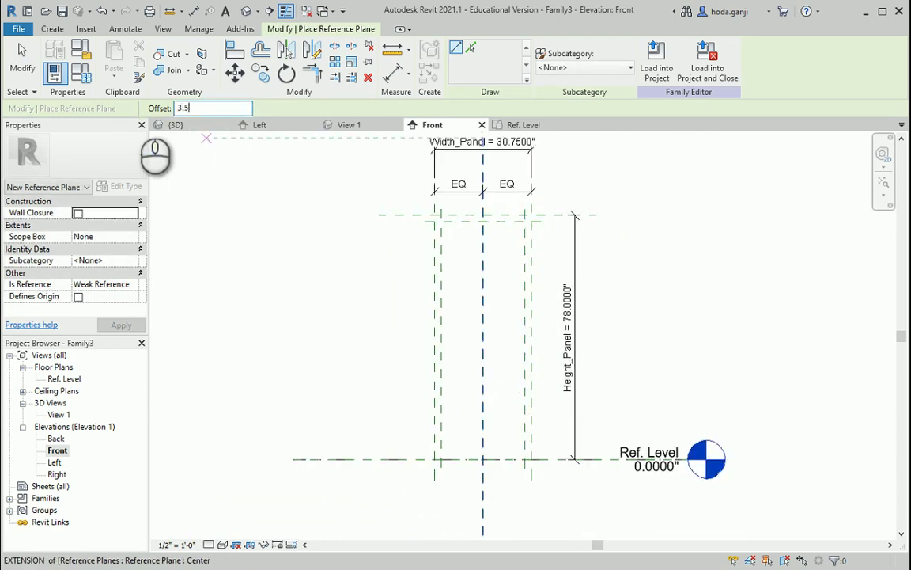
scroll(416, 459, up, 4)
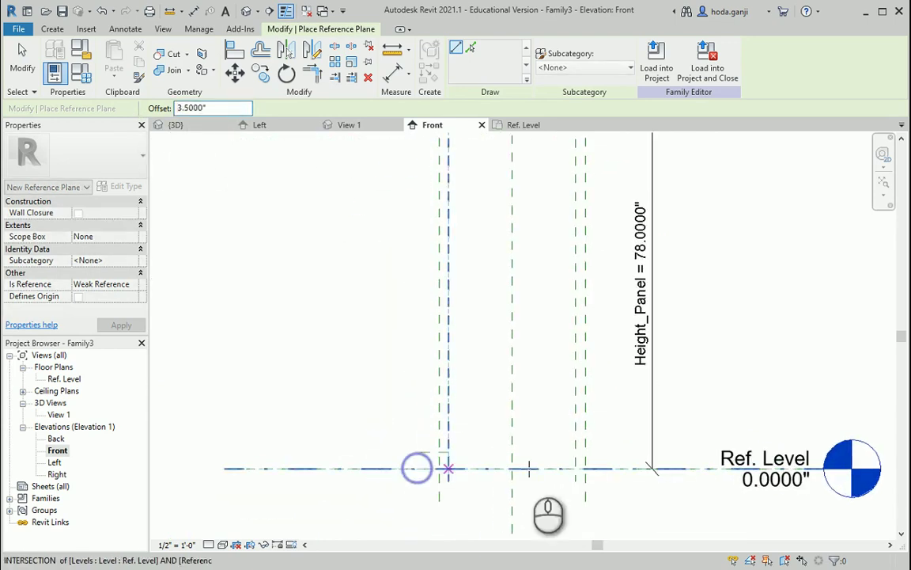
scroll(503, 368, down, 3)
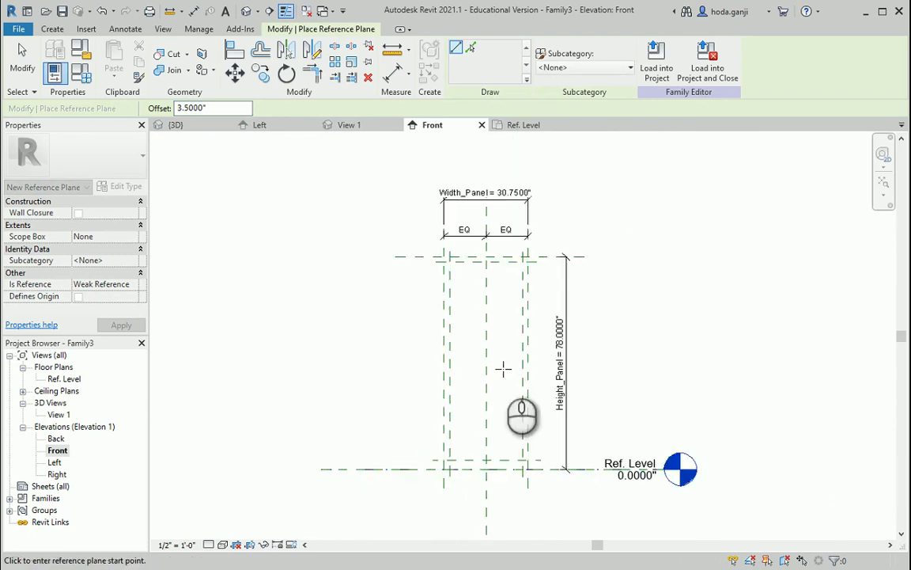
scroll(485, 229, up, 2)
key(Escape)
key(Escape)
Add an aligned dimension between the panel's upper plane and the offset plane just below it, and lock it
scroll(434, 270, up, 3)
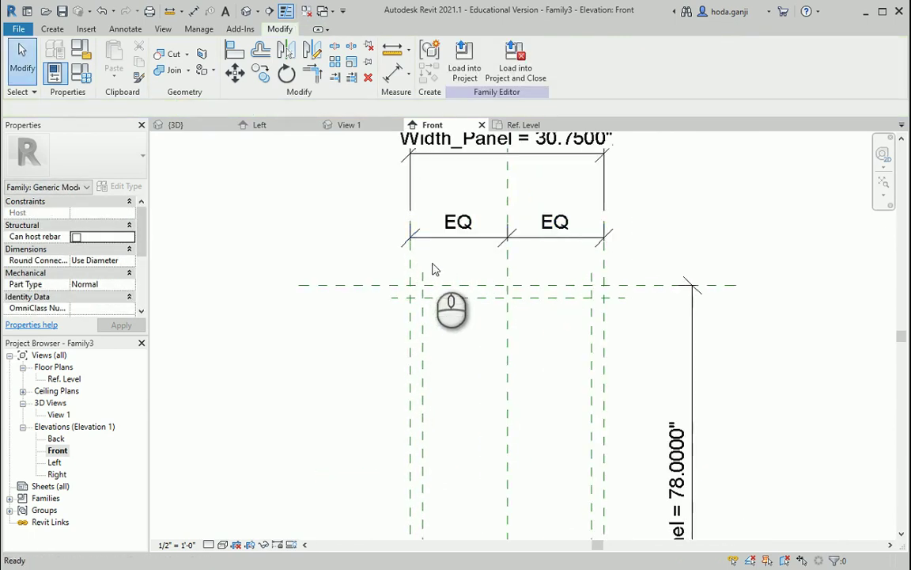
key(i)
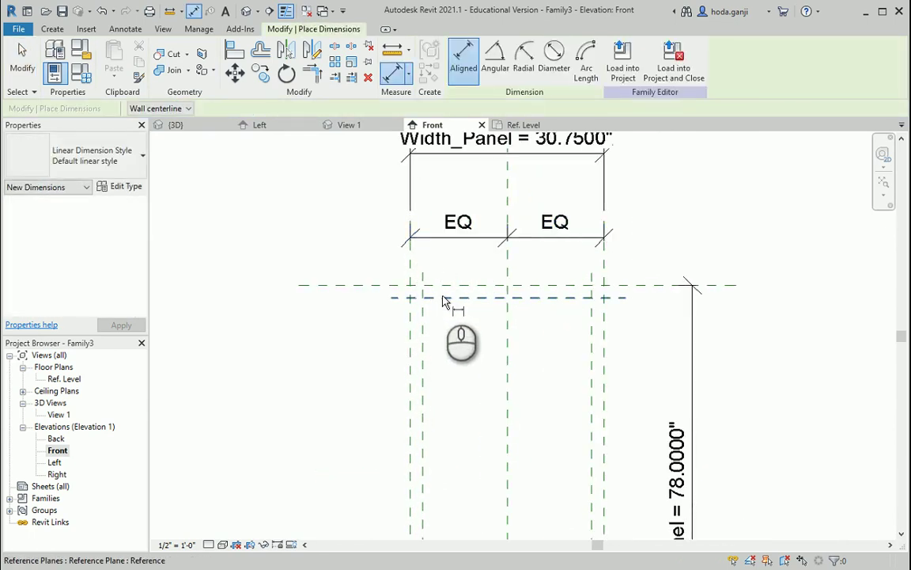
click(446, 285)
click(445, 298)
click(340, 316)
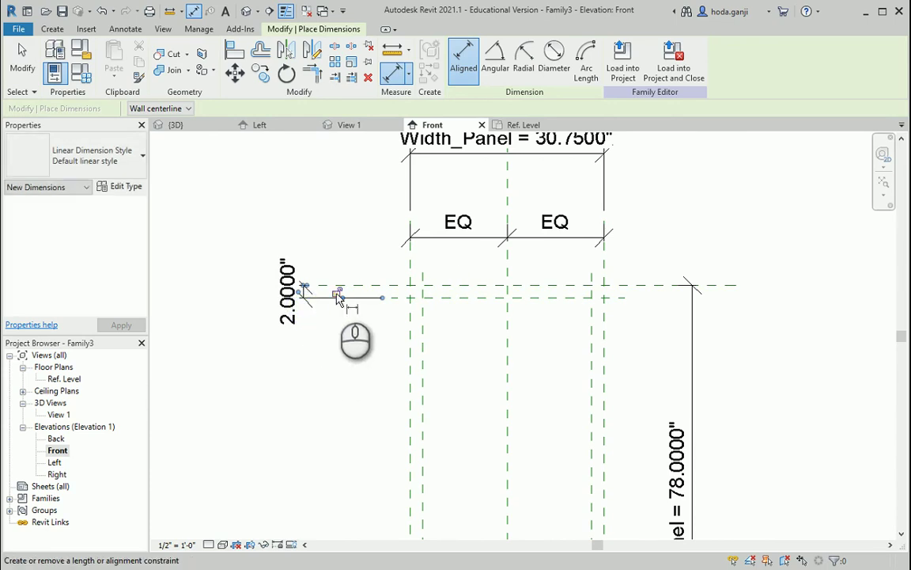
click(338, 295)
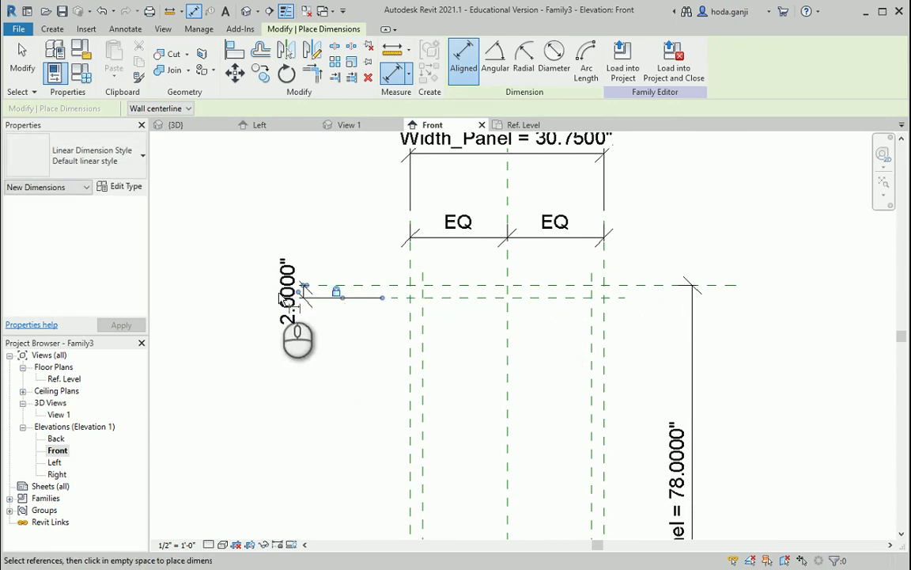
Dimension the right side plane to its inner offset plane above the panel and lock the dimension
scroll(593, 309, up, 2)
click(580, 315)
click(599, 318)
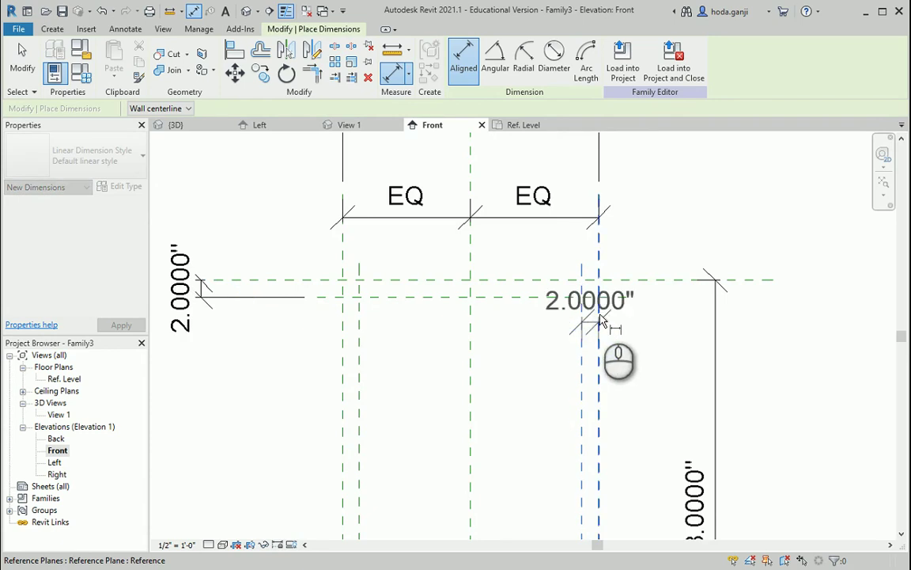
scroll(633, 270, down, 1)
click(646, 179)
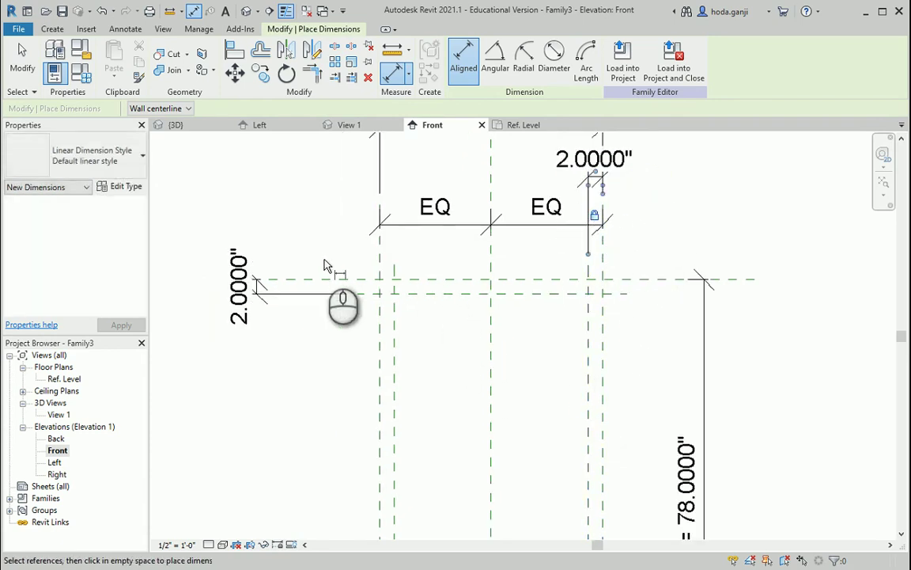
Dimension the left side plane to its inner offset plane in line with the right-hand offset dimension, and lock it
scroll(342, 231, down, 1)
scroll(388, 261, down, 1)
scroll(402, 333, up, 1)
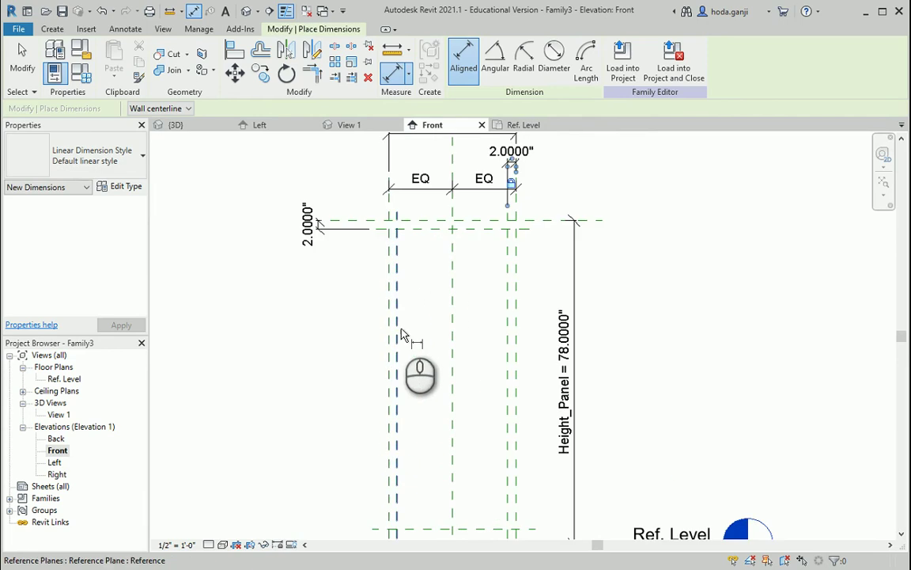
click(398, 325)
scroll(425, 170, up, 2)
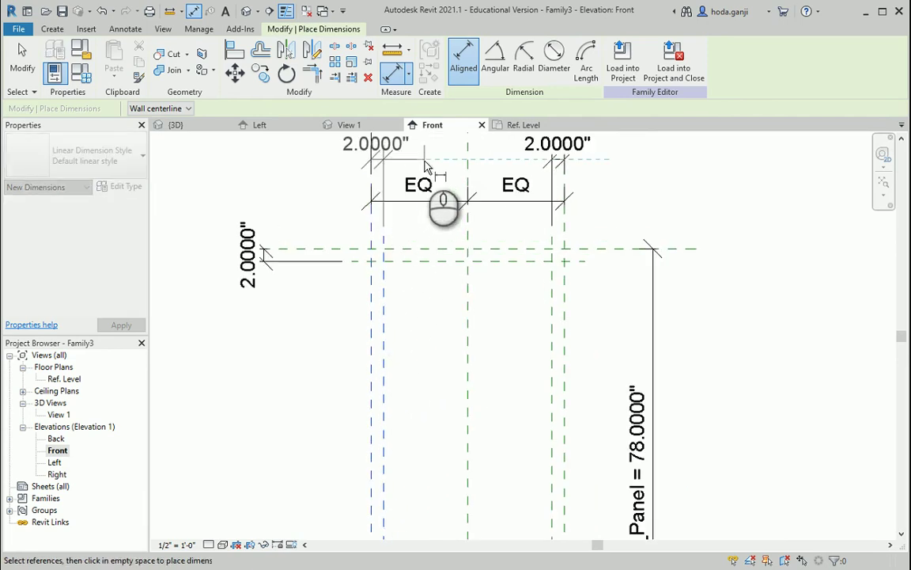
click(423, 160)
click(376, 193)
Add a locked aligned dimension between the Ref. Level plane and the offset plane just above it, and end the Dimension command
scroll(442, 265, down, 2)
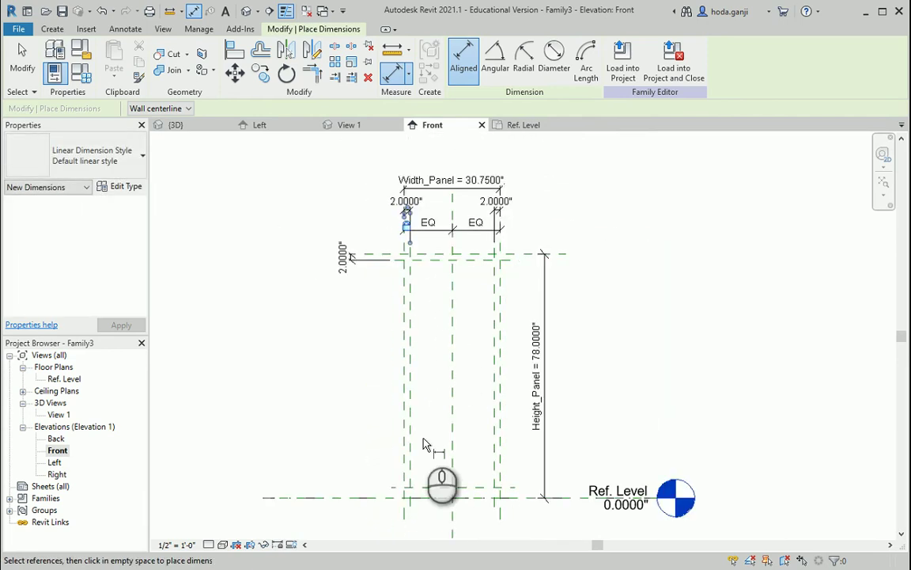
scroll(425, 445, up, 2)
click(432, 466)
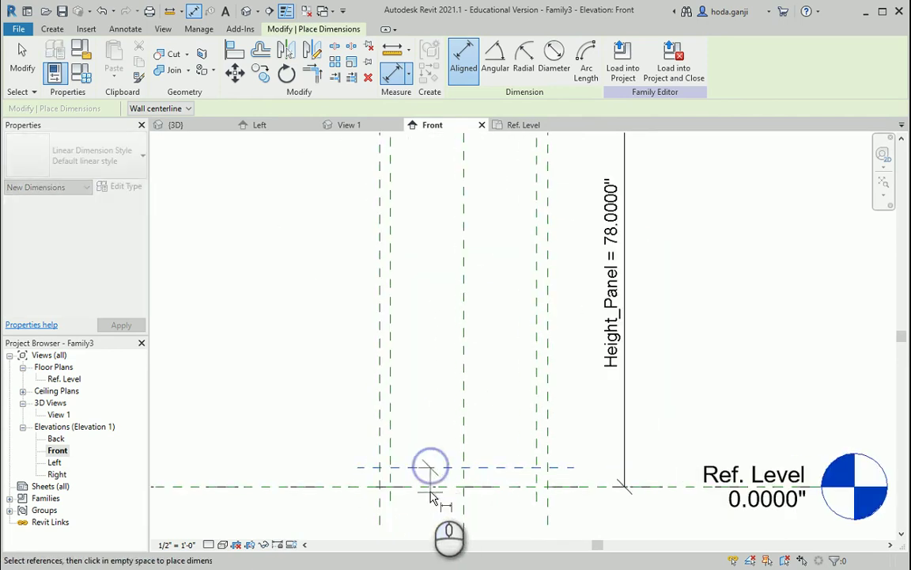
click(317, 479)
scroll(351, 506, down, 2)
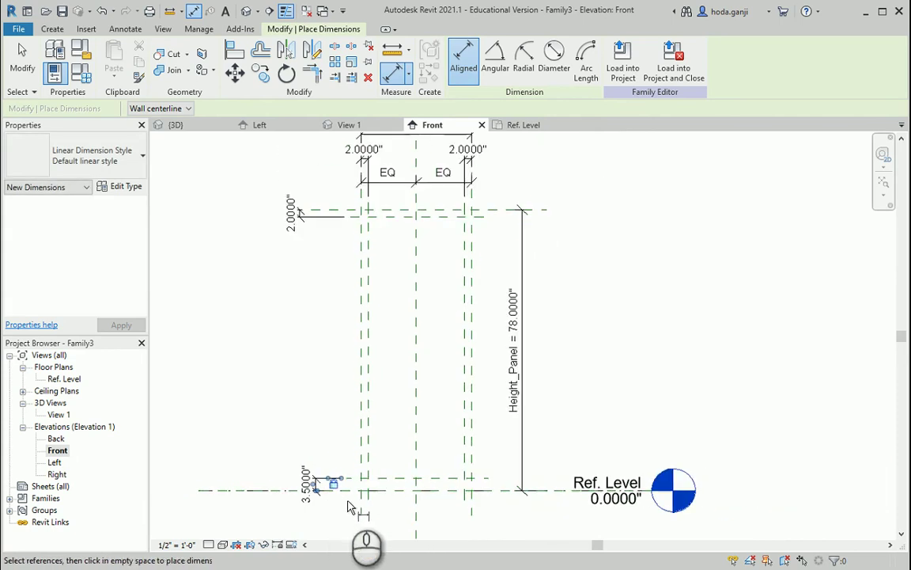
scroll(350, 507, down, 1)
scroll(325, 386, up, 1)
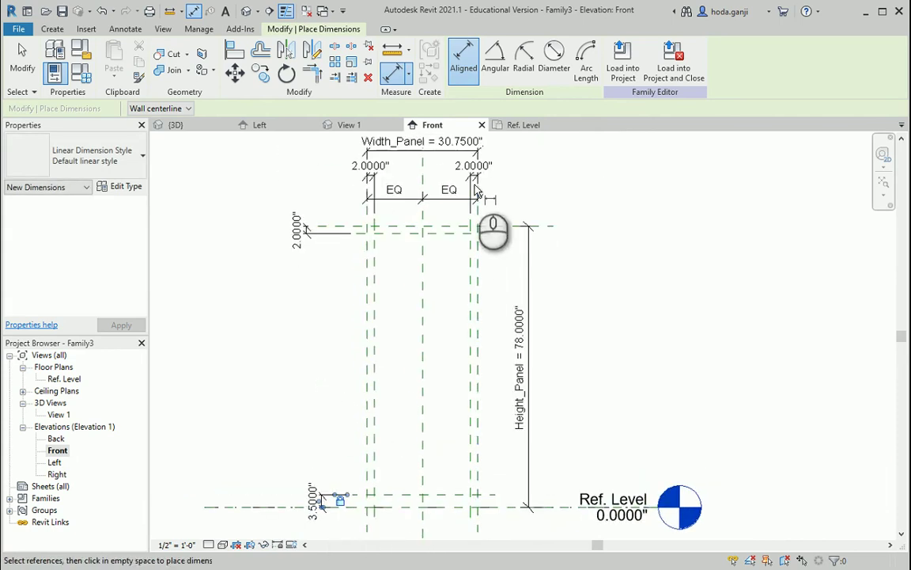
scroll(637, 410, down, 1)
key(Escape)
key(Escape)
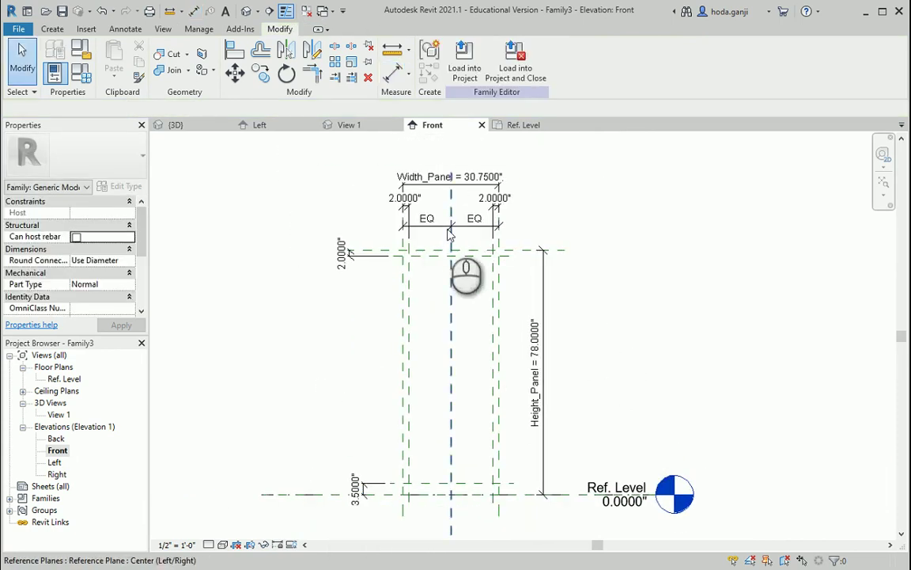
Start an extrusion and sketch a rectangle along the outer width and height planes of the panel
scroll(383, 297, up, 1)
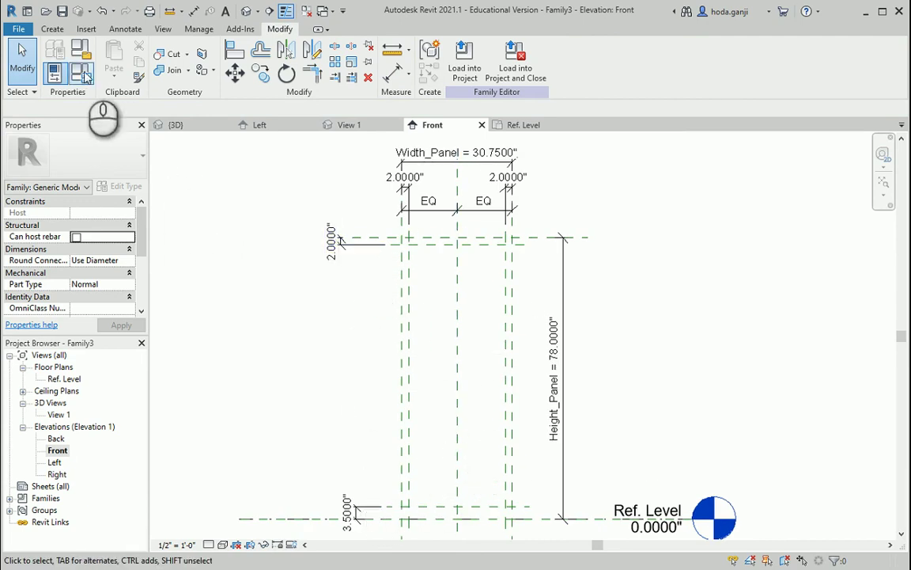
click(53, 29)
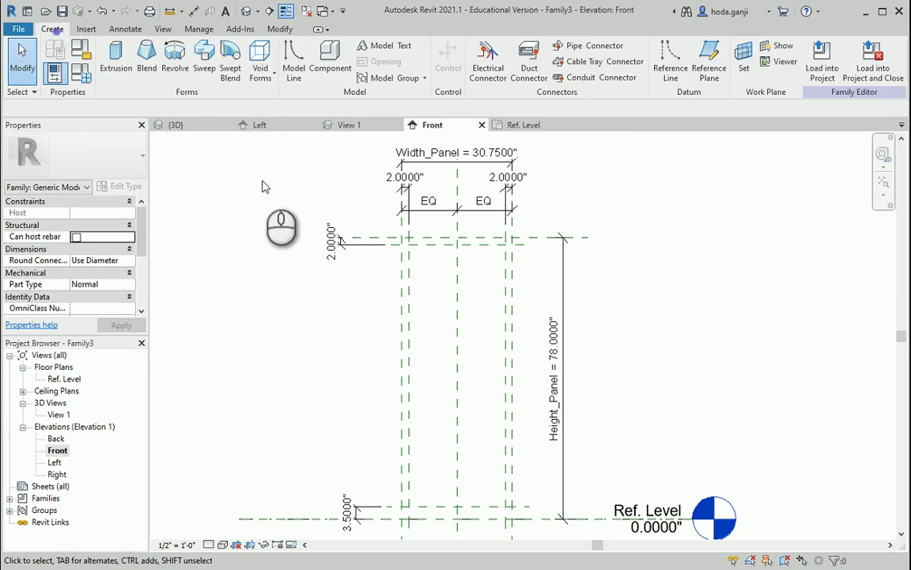
click(116, 60)
click(500, 48)
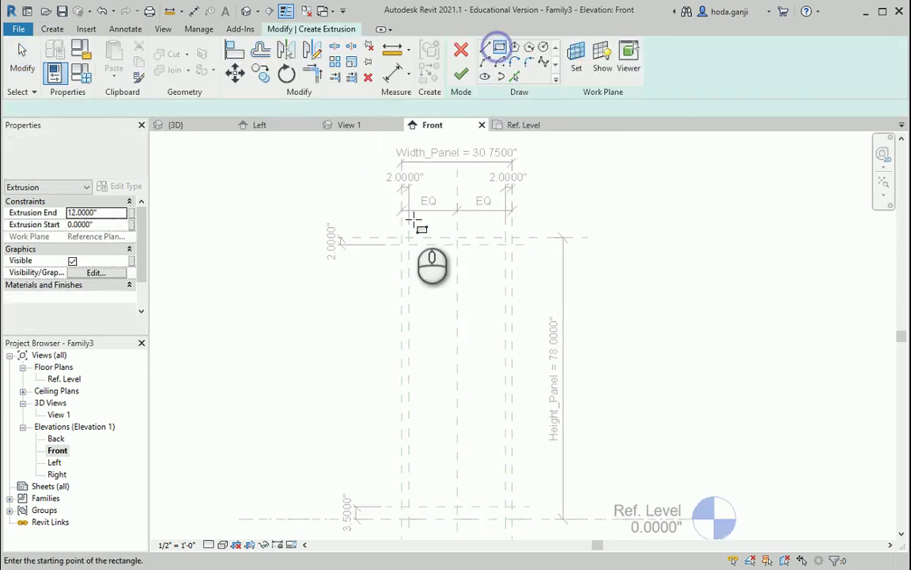
click(403, 237)
scroll(511, 521, up, 3)
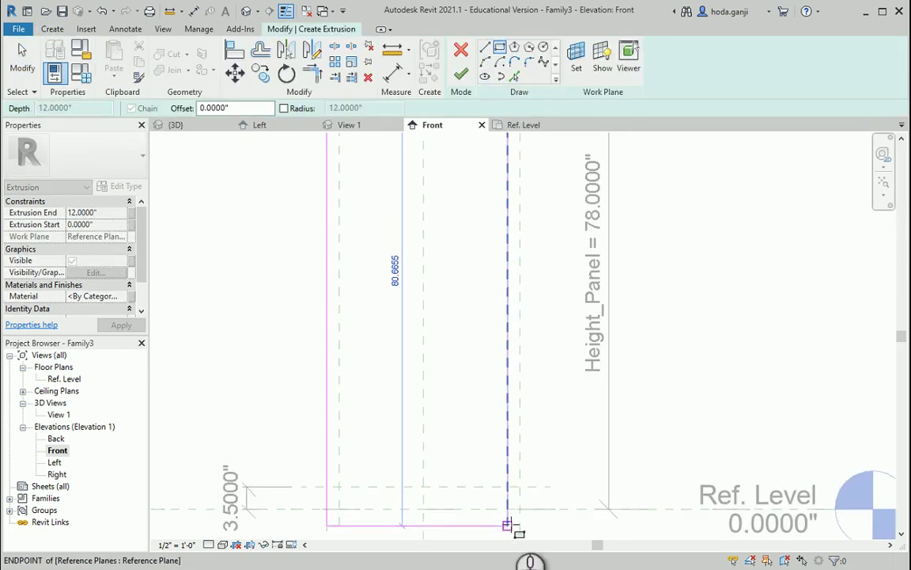
click(512, 520)
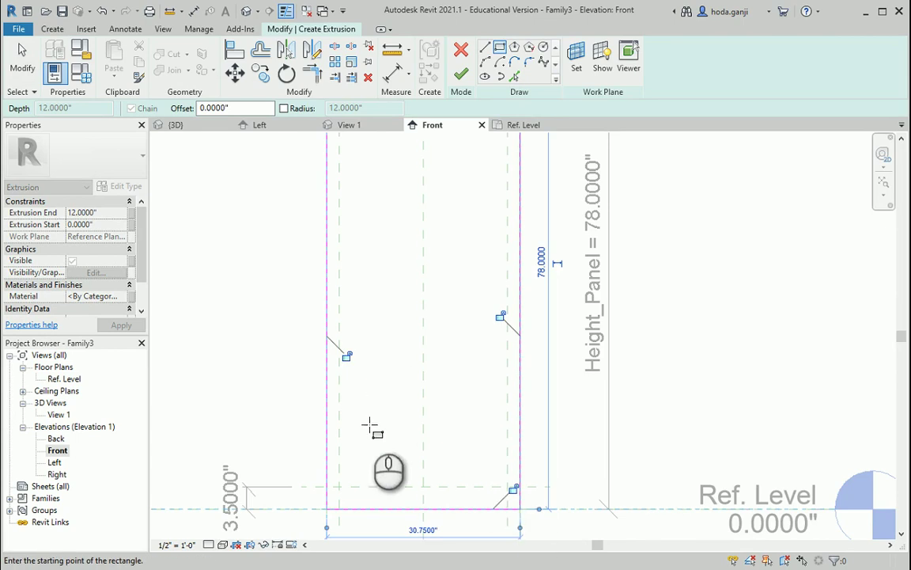
Lock the outer rectangle's edges to the reference planes they lie on
scroll(369, 427, down, 2)
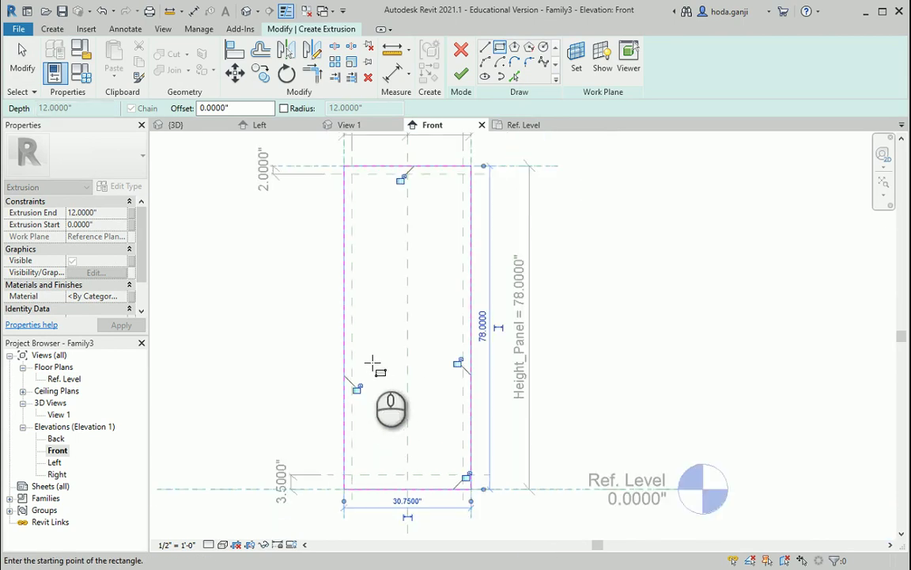
click(393, 183)
click(451, 306)
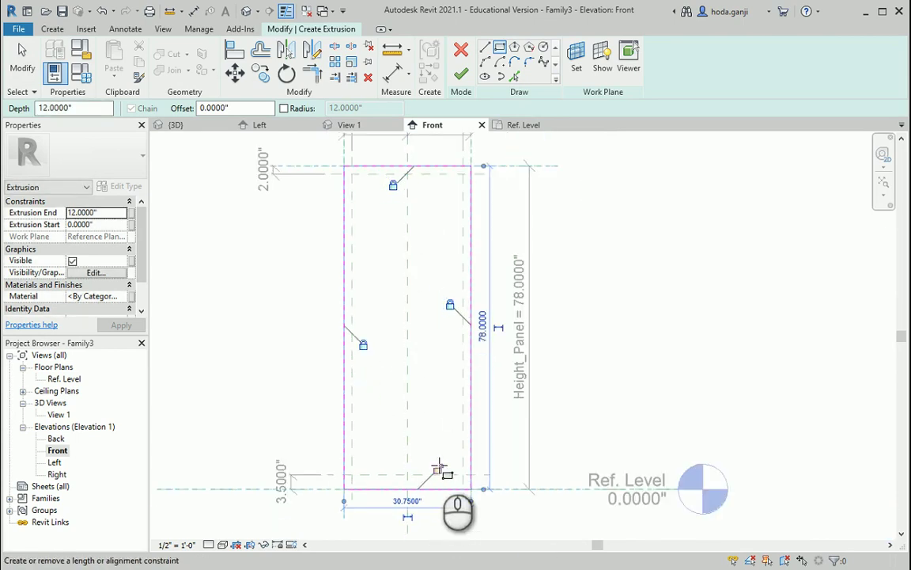
Sketch an inner rectangle on the frame offset planes and lock its left, upper and right edges to them
click(353, 475)
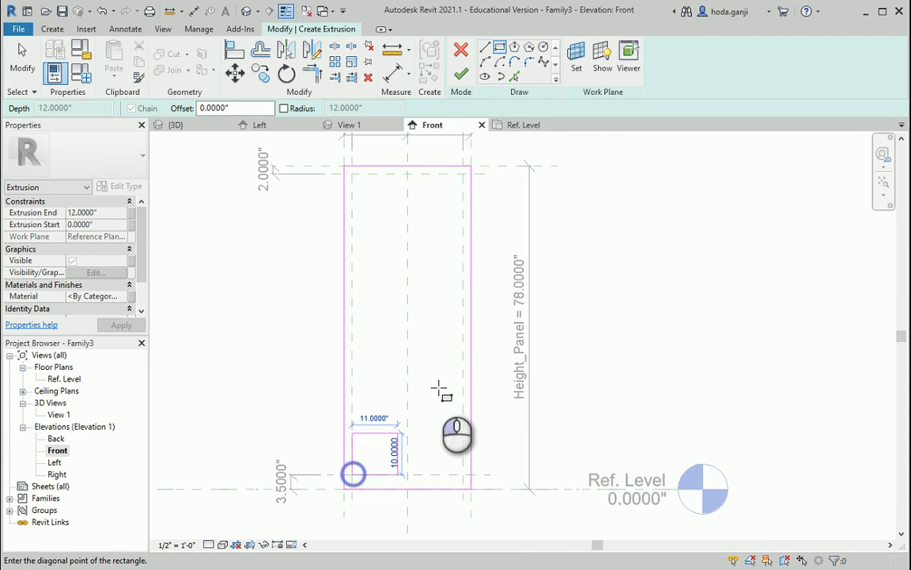
click(470, 169)
scroll(431, 218, up, 2)
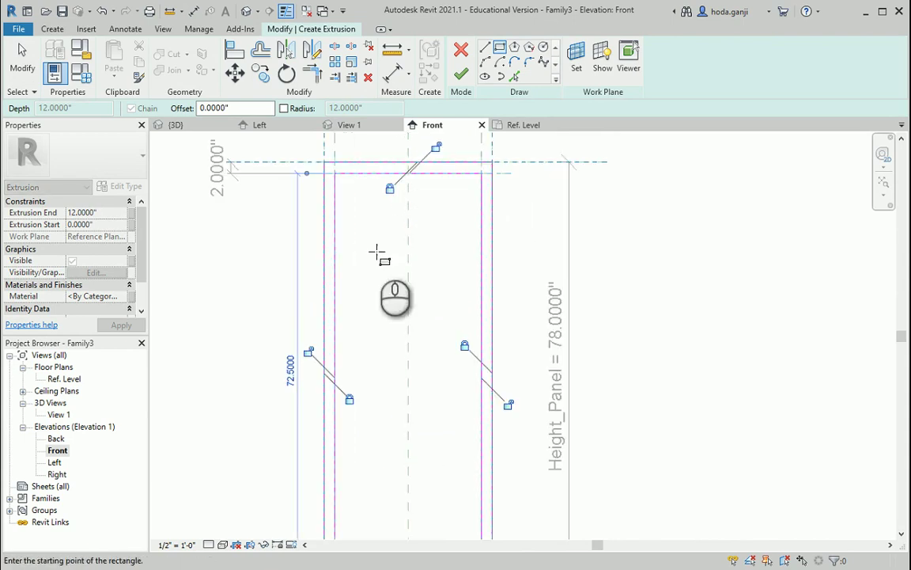
click(308, 353)
click(430, 152)
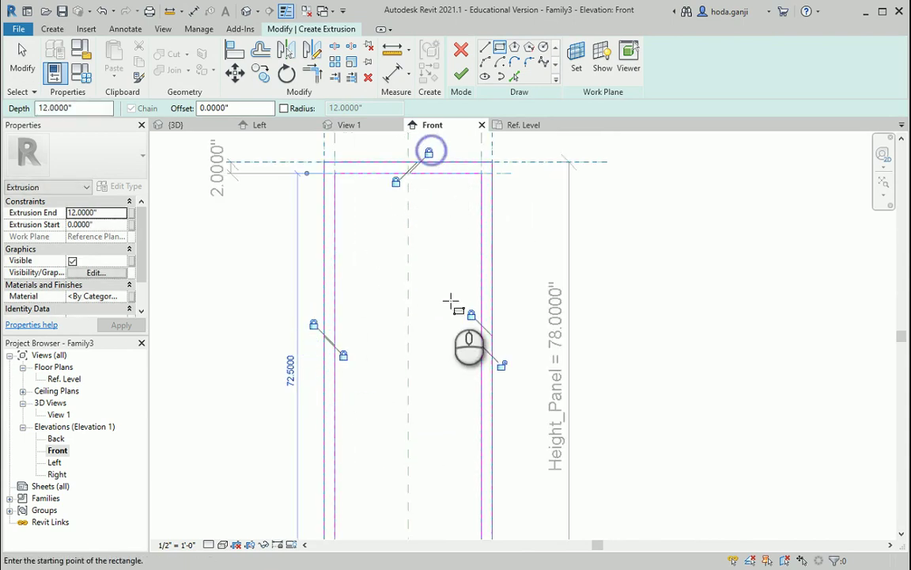
click(502, 365)
Lock the inner rectangle's lower edge to its offset plane and finish the frame extrusion sketch
scroll(406, 451, down, 3)
scroll(408, 468, up, 3)
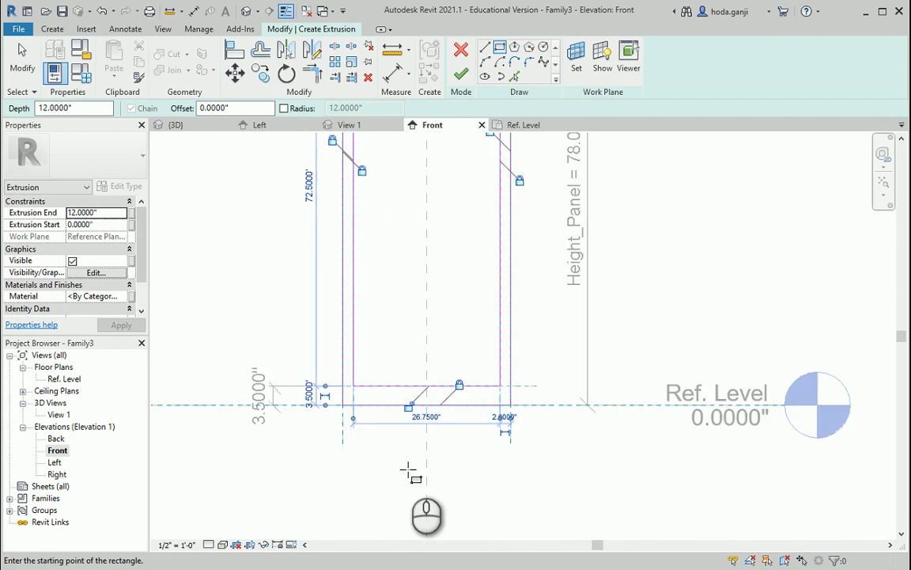
scroll(409, 458, up, 2)
click(407, 402)
scroll(417, 464, down, 2)
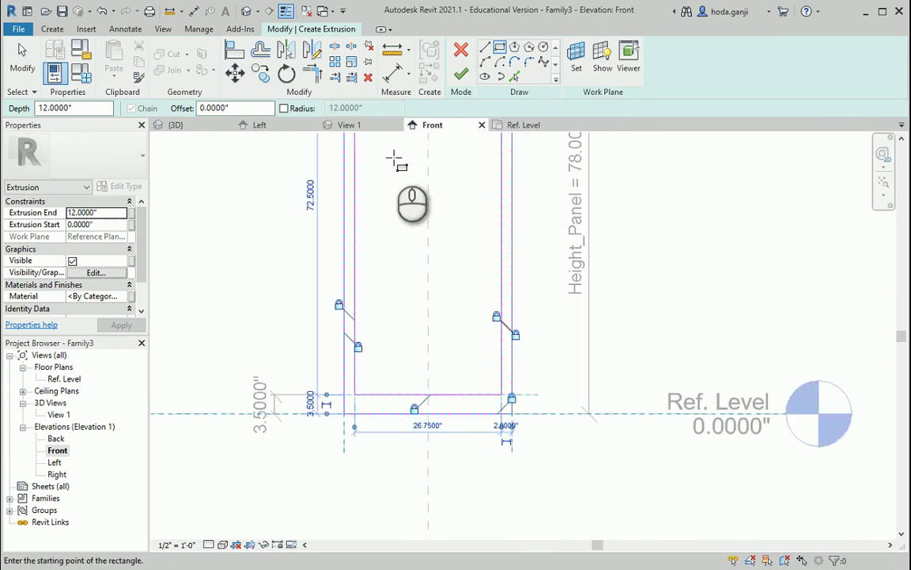
click(459, 75)
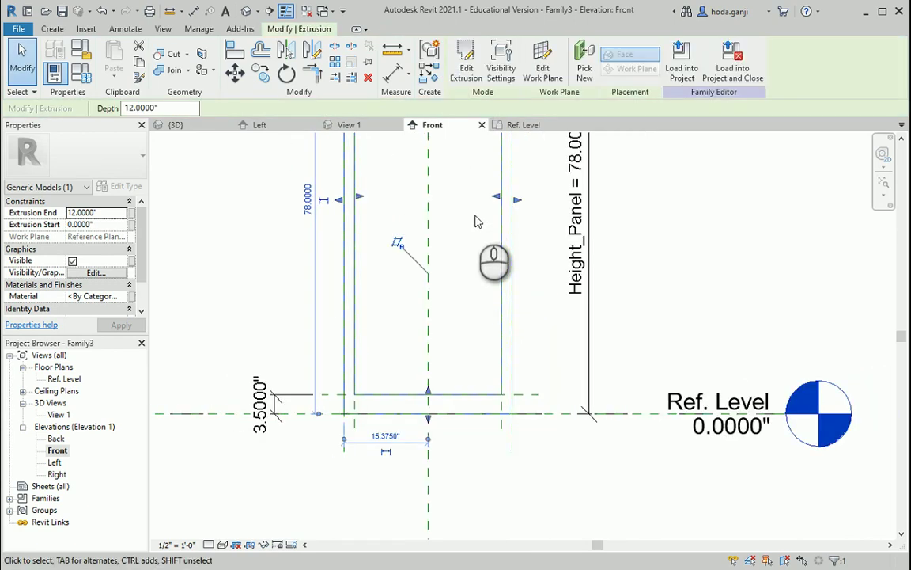
In the Ref. Level plan, stretch the frame extrusion's back and front faces to the 0.875" thickness planes and lock them there
click(523, 127)
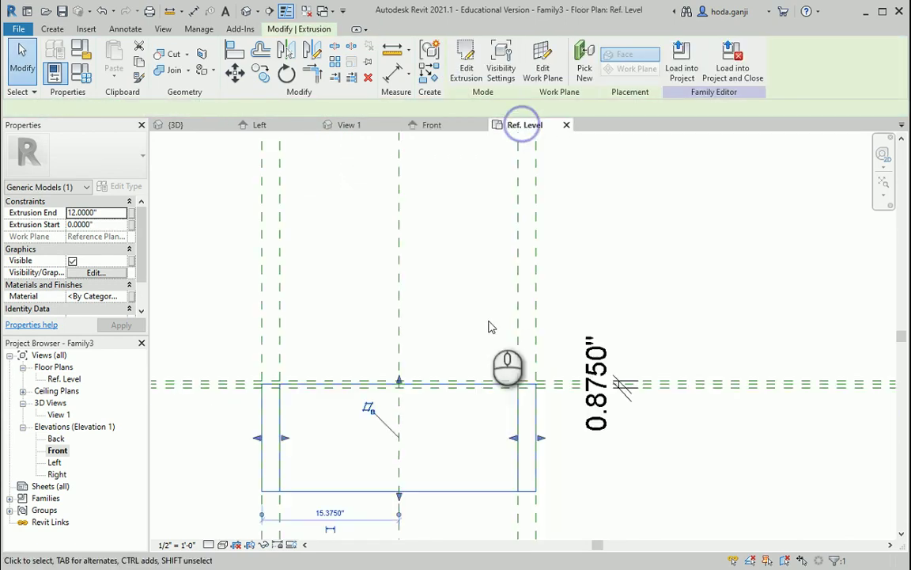
scroll(427, 364, up, 3)
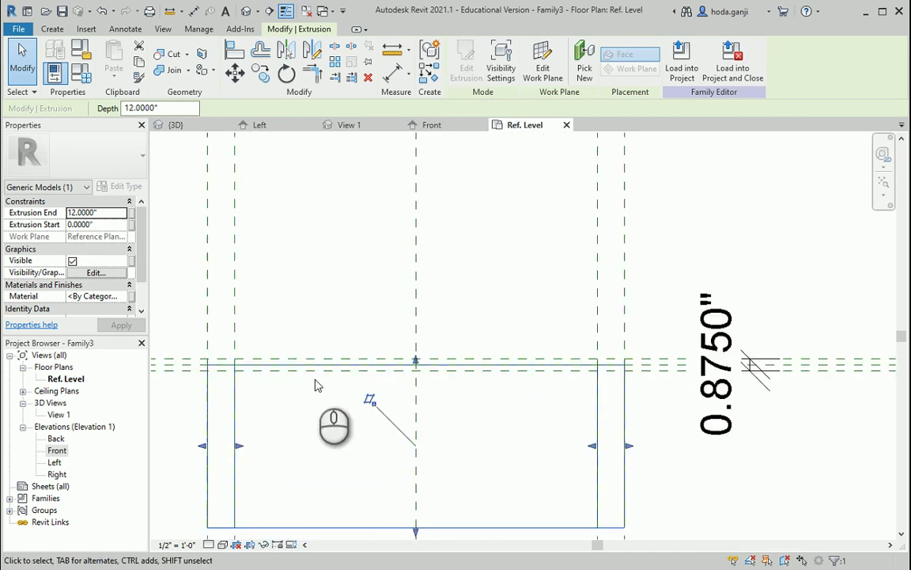
scroll(333, 378, up, 2)
scroll(535, 358, down, 1)
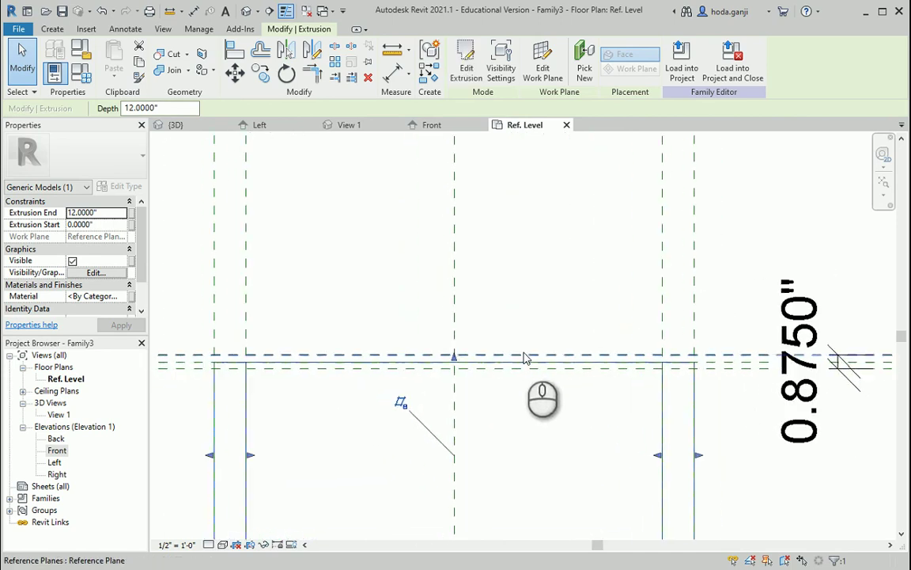
click(452, 358)
drag(453, 359, 459, 353)
scroll(530, 308, down, 1)
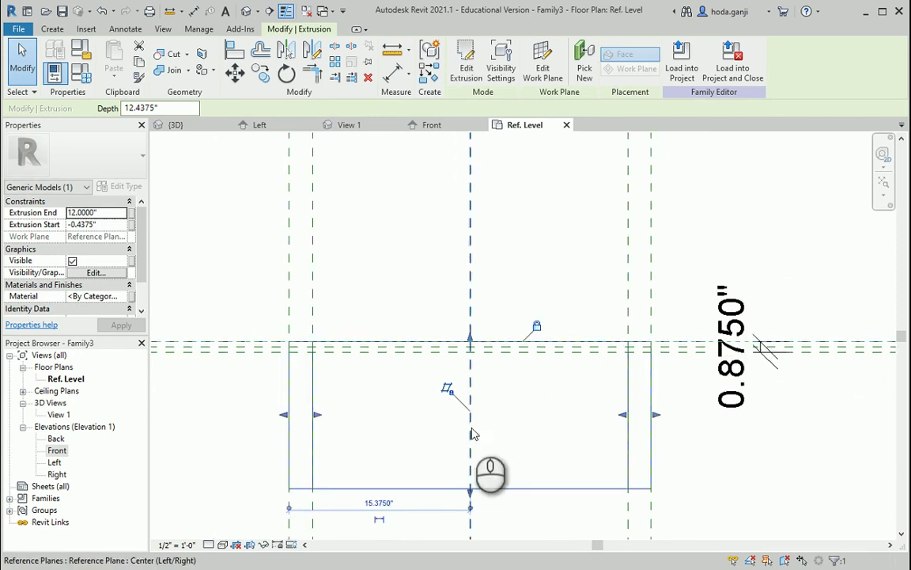
drag(472, 488, 472, 356)
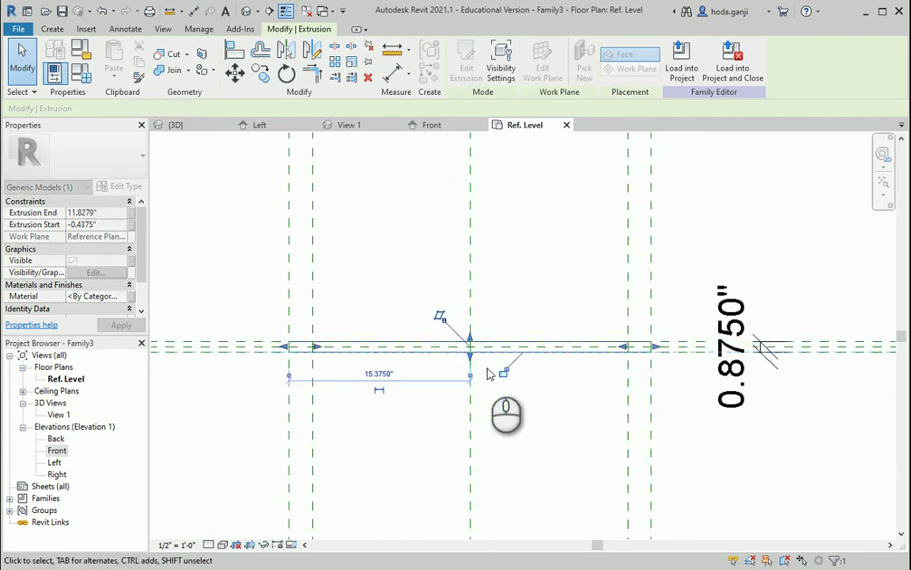
scroll(499, 372, up, 1)
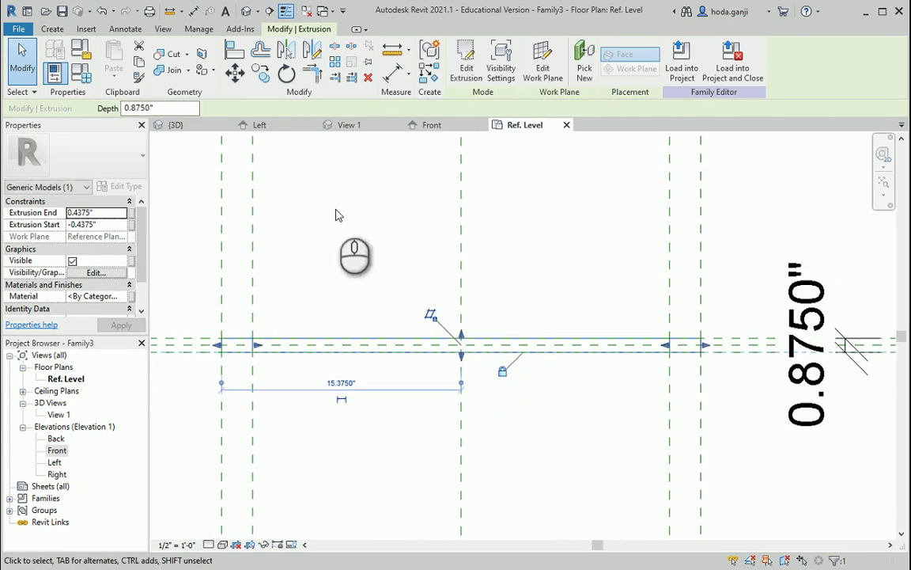
Flex the door panel in a 3D view by applying a Height_Panel of 100" and a Width_Panel of 50"
click(246, 11)
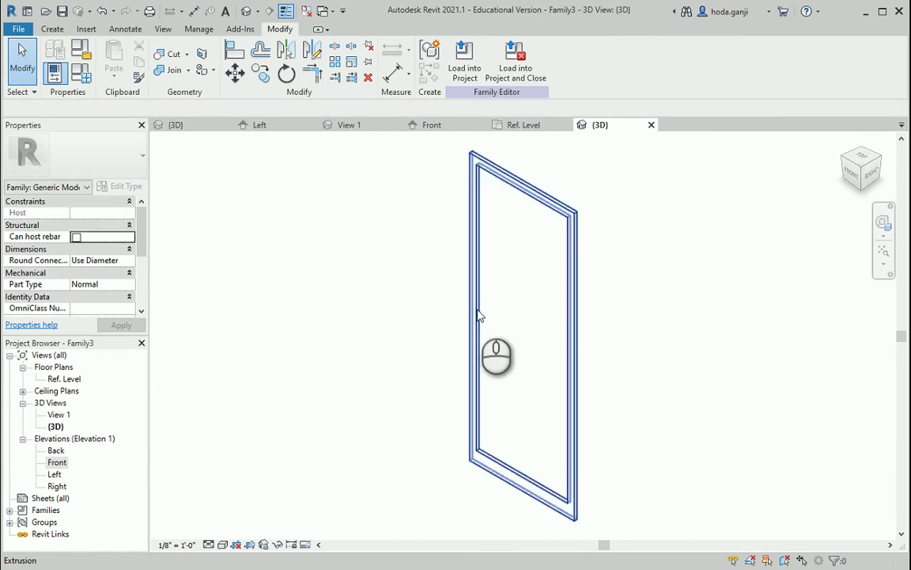
shift+middle_drag(421, 394, 585, 377)
click(82, 73)
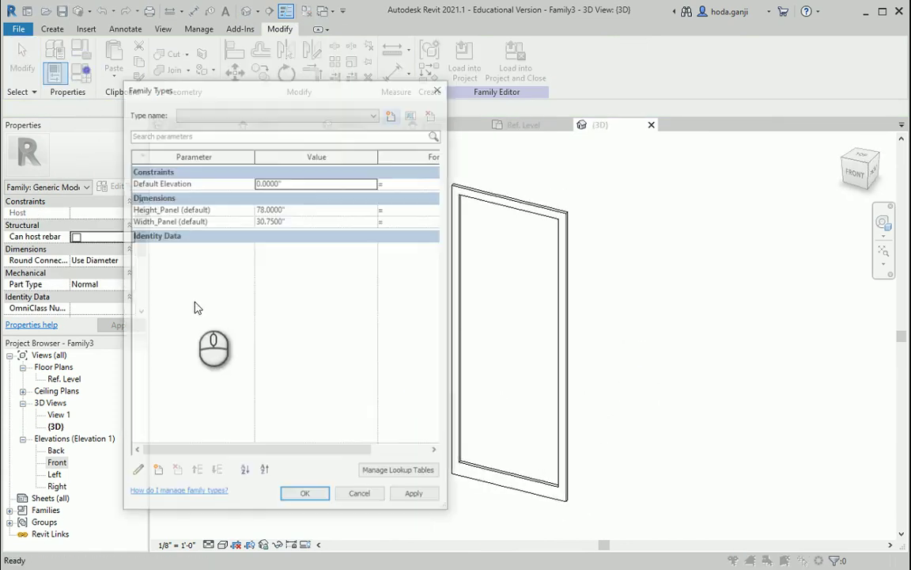
drag(278, 94, 218, 93)
click(242, 213)
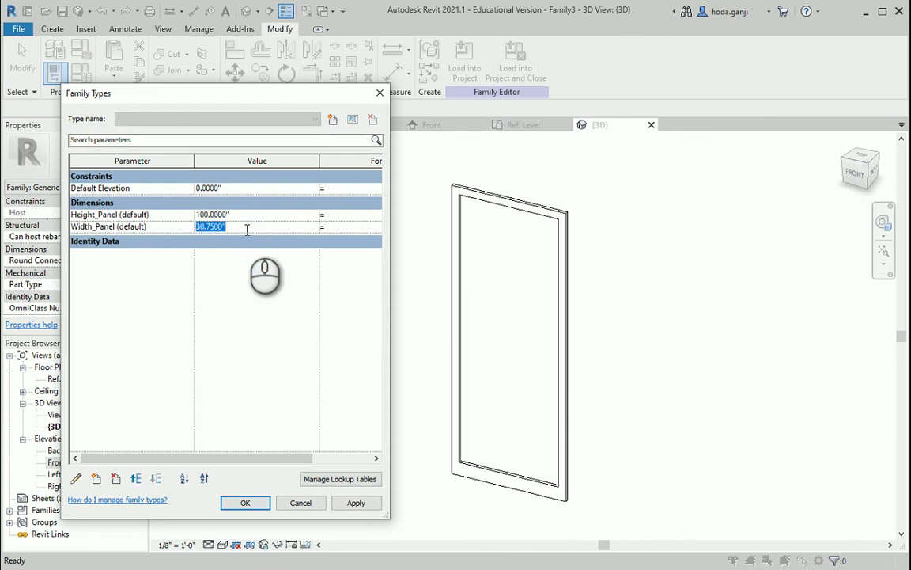
click(356, 502)
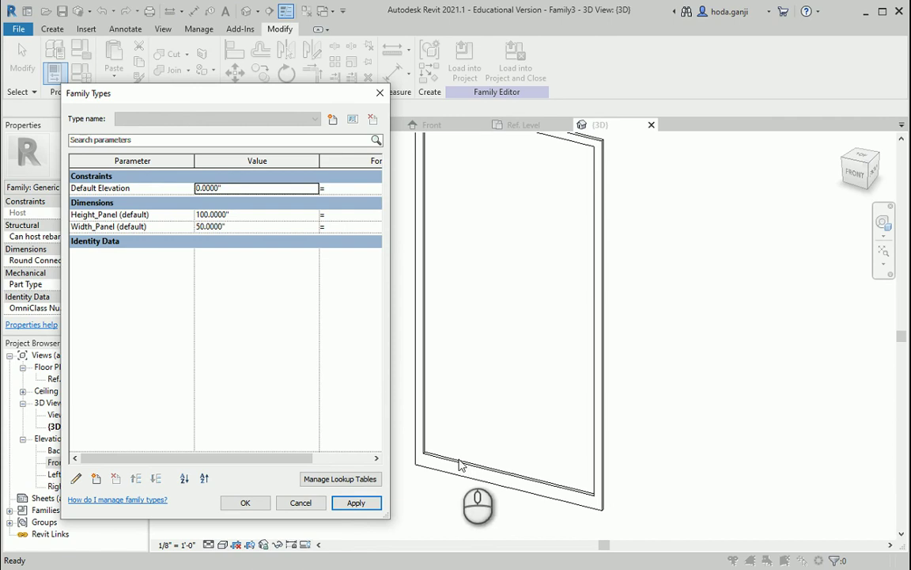
click(317, 504)
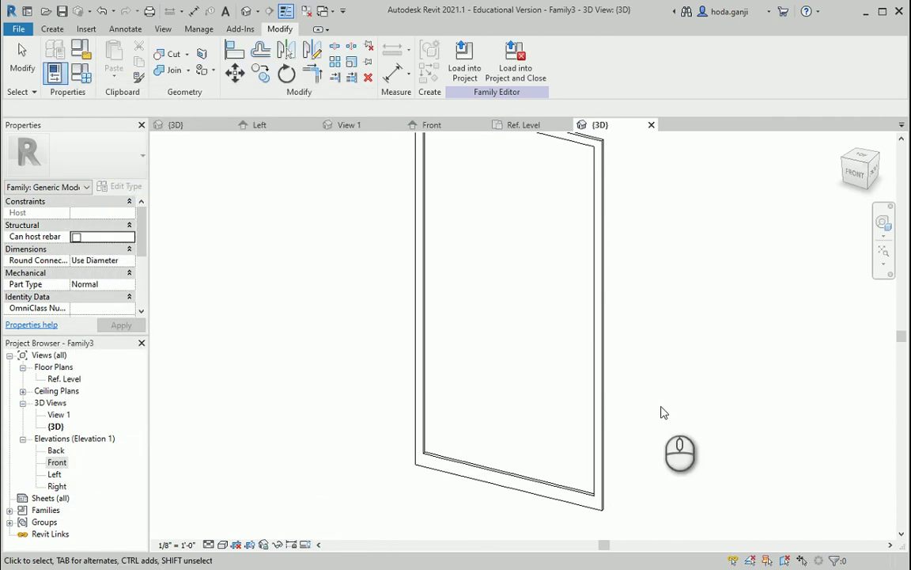
scroll(669, 409, down, 2)
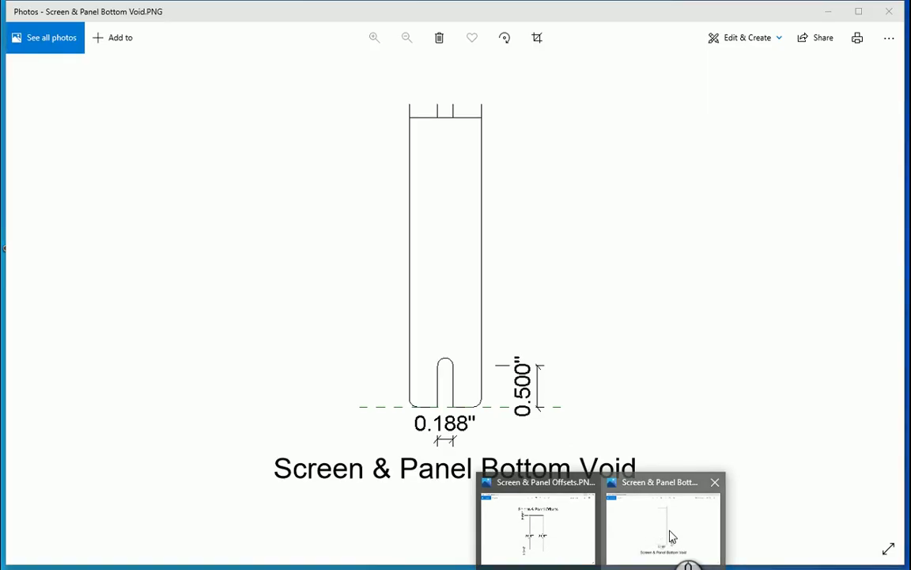
Check the Screen & Panel Bottom Void reference image and calculate half of the 0.188" void width
click(669, 535)
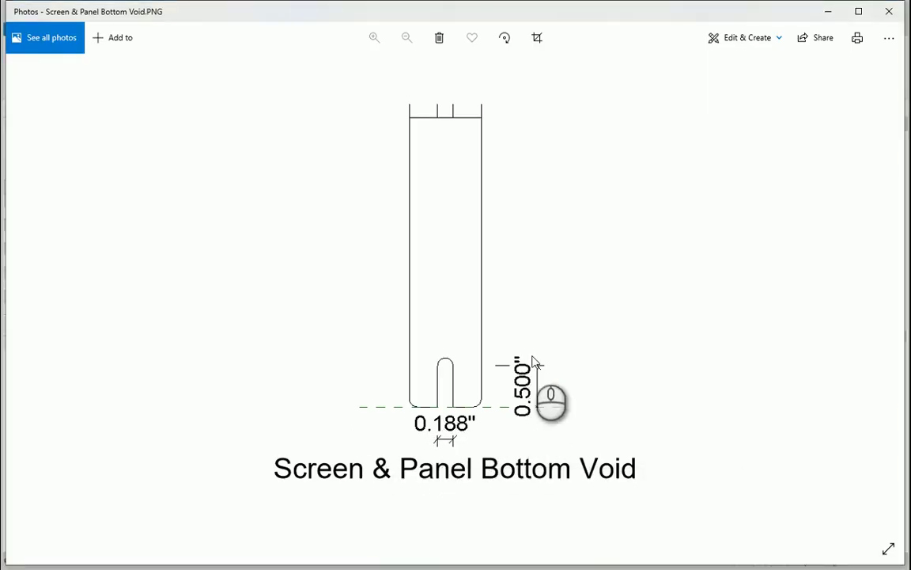
click(830, 12)
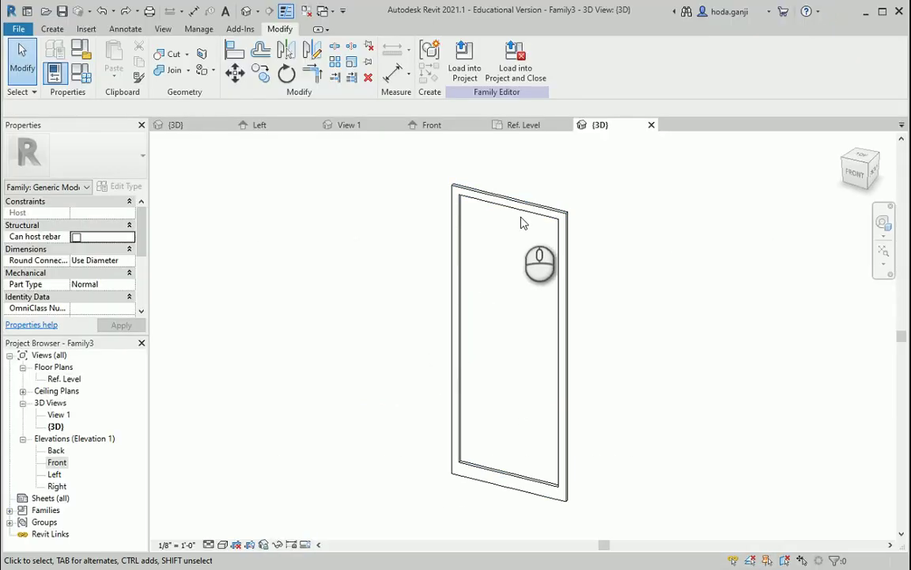
click(537, 128)
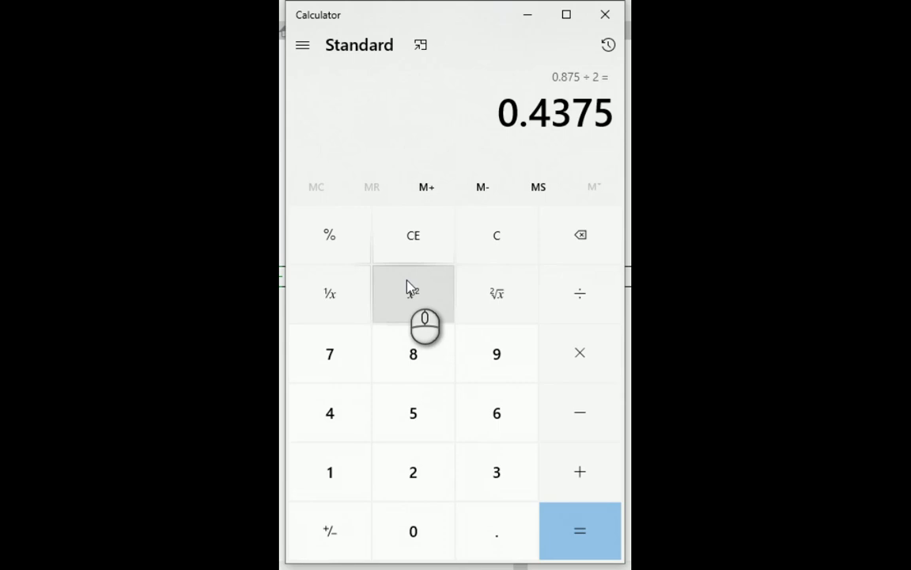
text(.188/2)
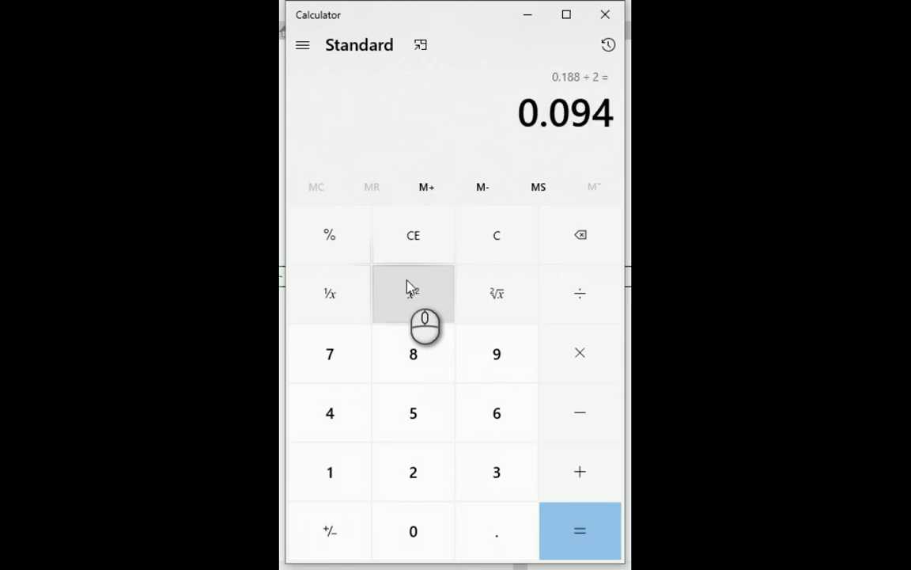
key(Escape)
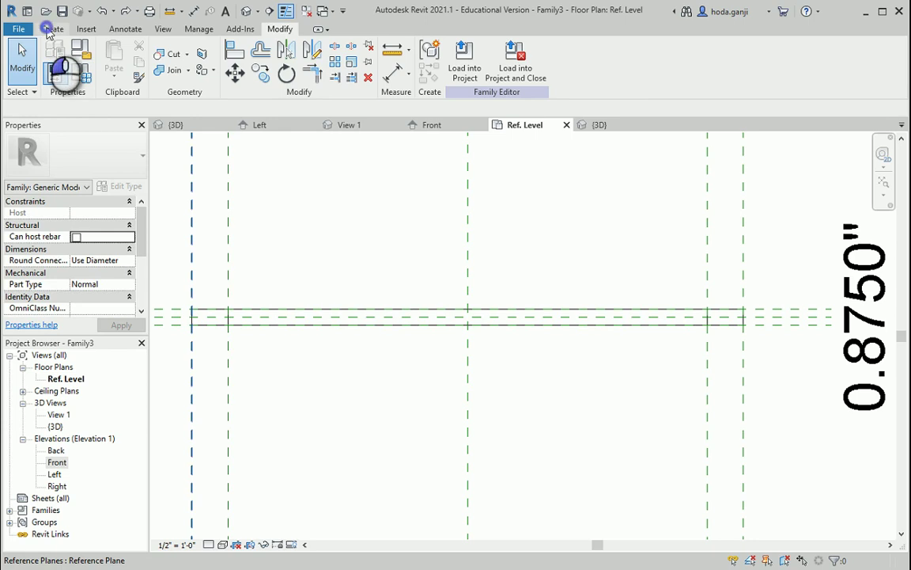
Draw a reference plane along the panel in the Ref. Level plan, offset 0.094" behind the front/back centre plane
click(49, 29)
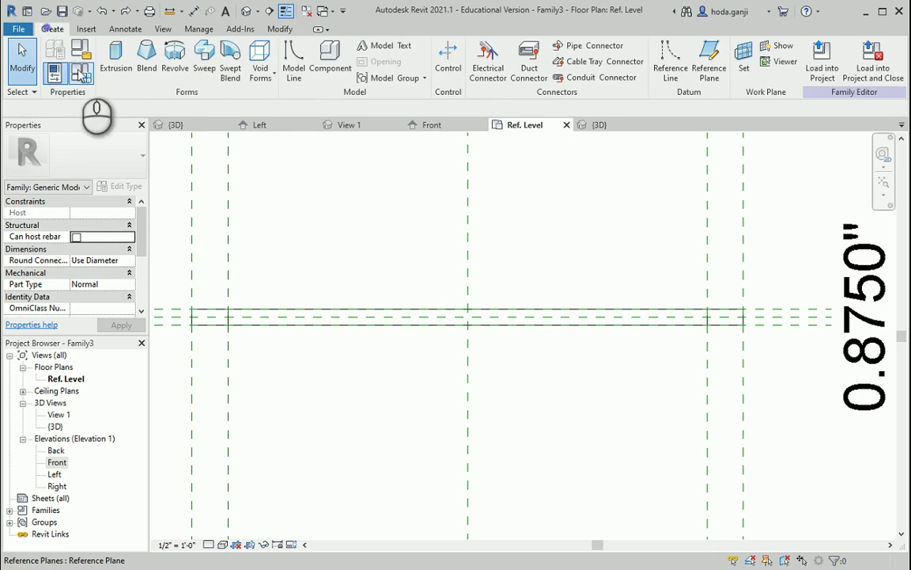
click(709, 63)
scroll(176, 316, up, 1)
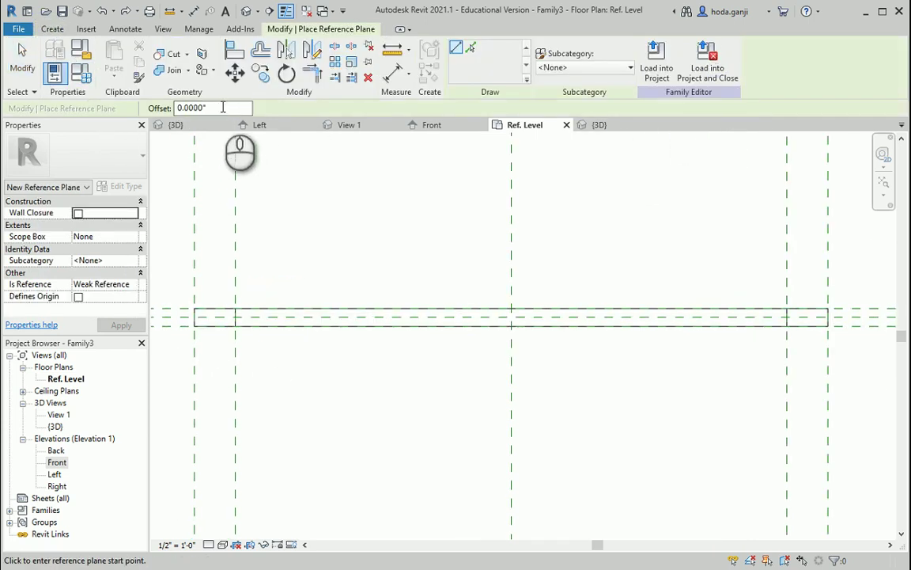
drag(223, 104, 116, 110)
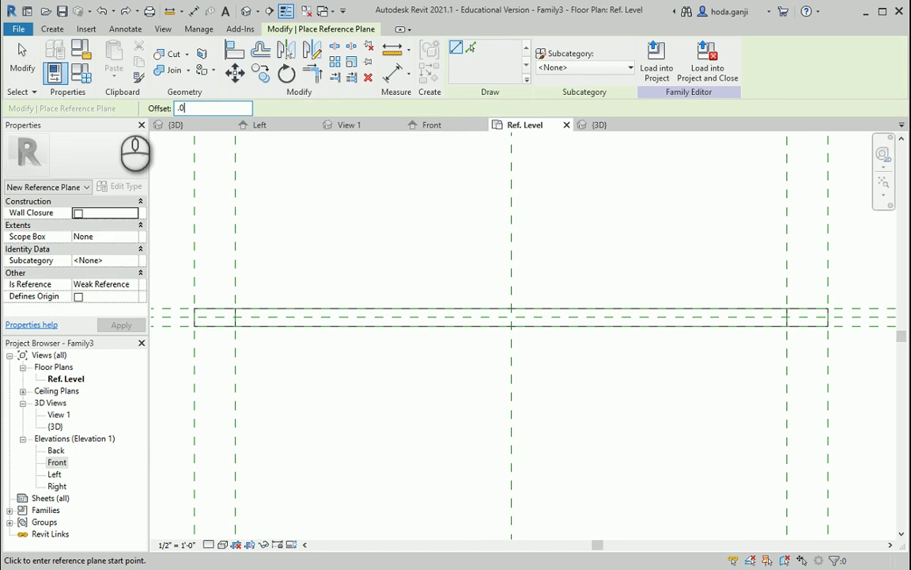
scroll(206, 308, up, 4)
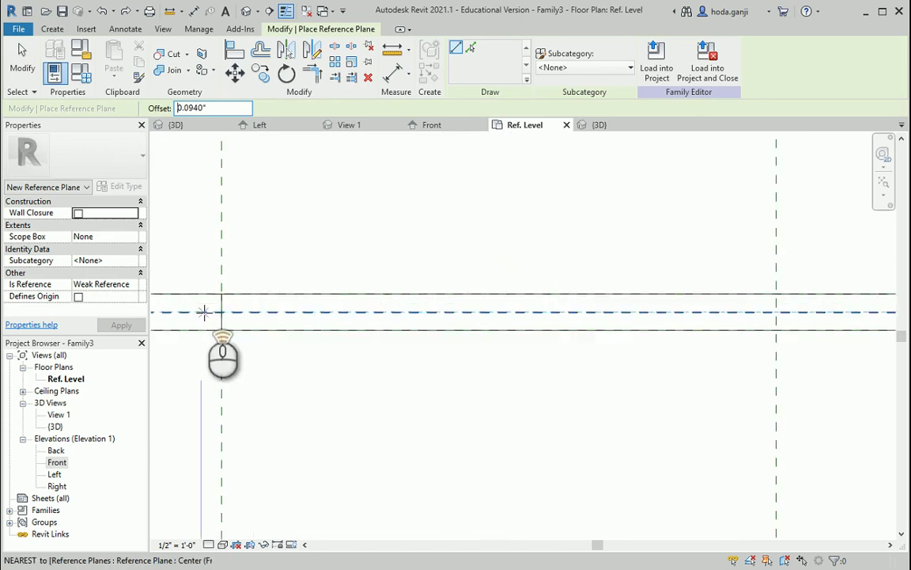
click(208, 312)
scroll(283, 313, down, 4)
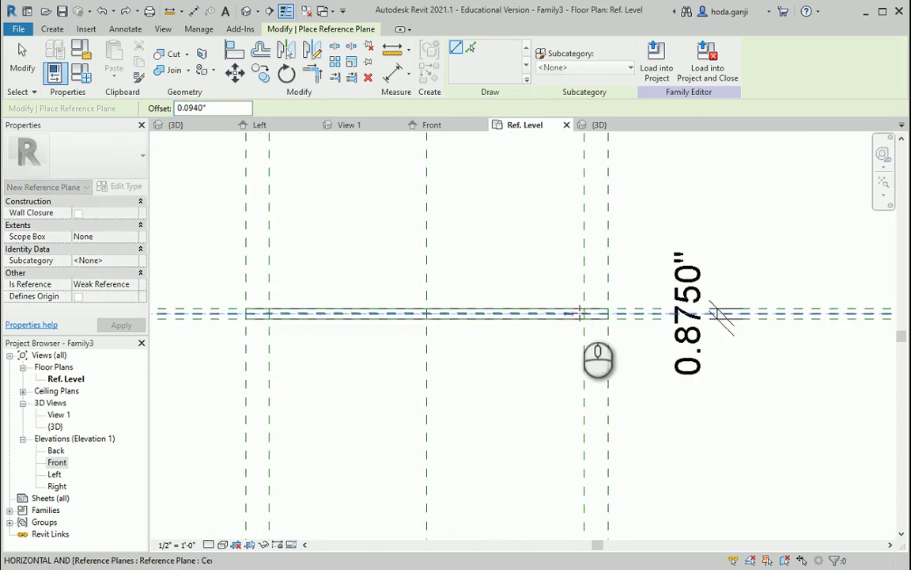
scroll(590, 311, up, 4)
scroll(604, 317, up, 4)
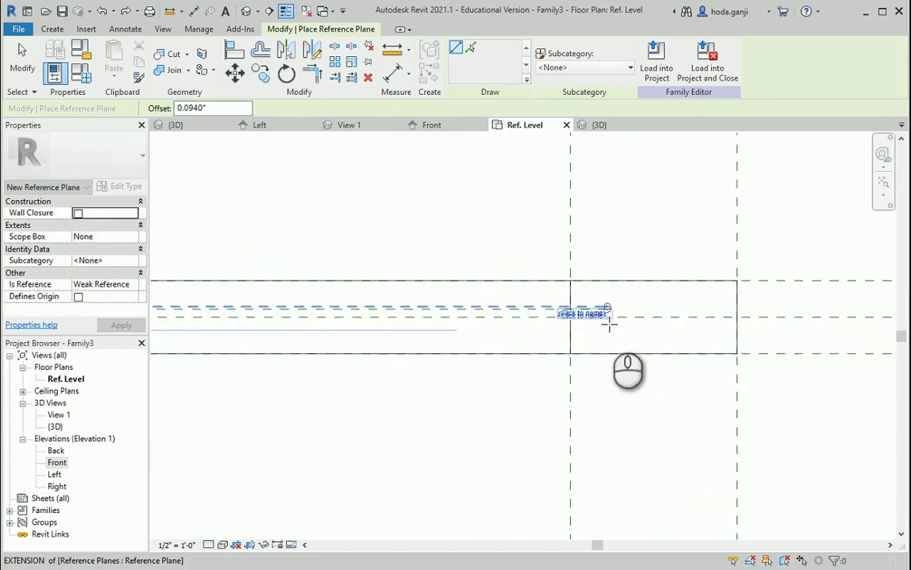
Draw a second reference plane offset 0.094" from the front/back centre plane on its front side
click(608, 311)
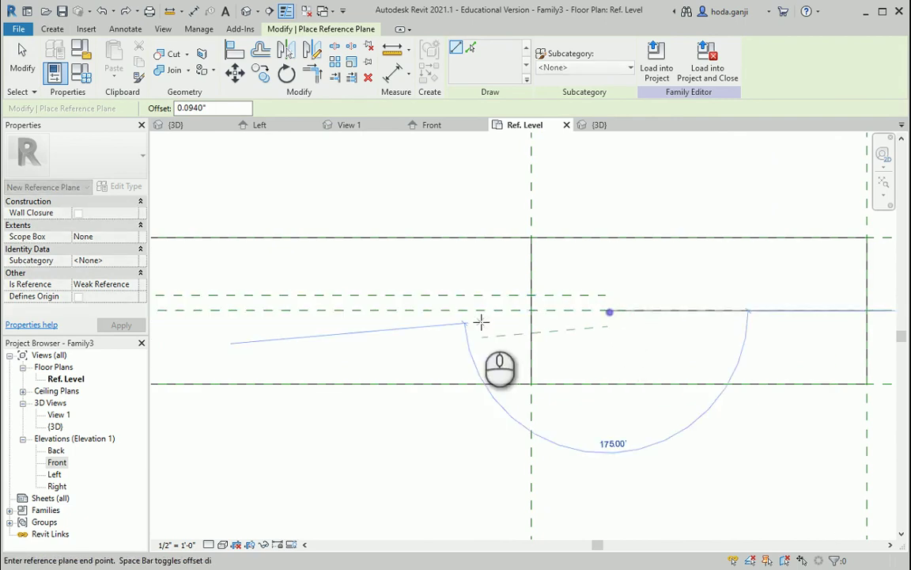
scroll(686, 322, down, 5)
scroll(293, 328, up, 5)
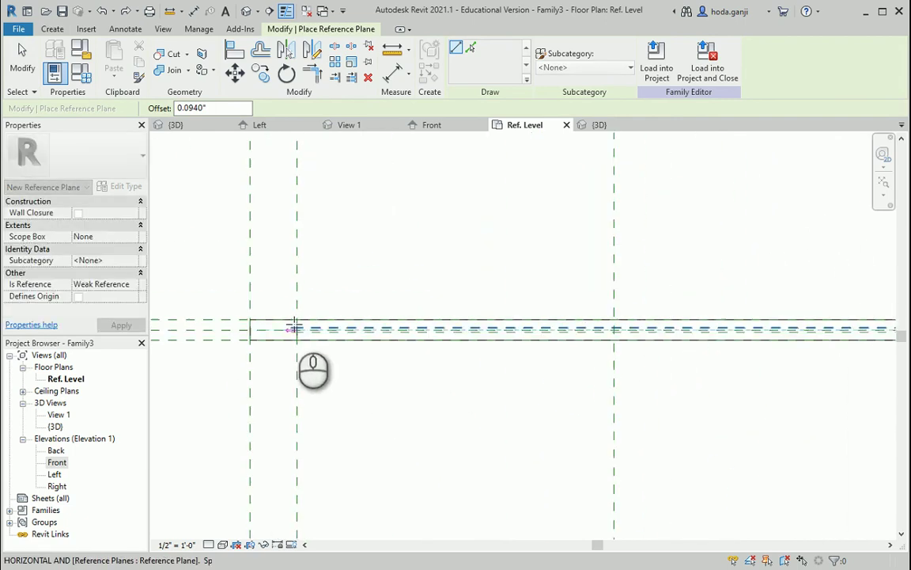
click(296, 348)
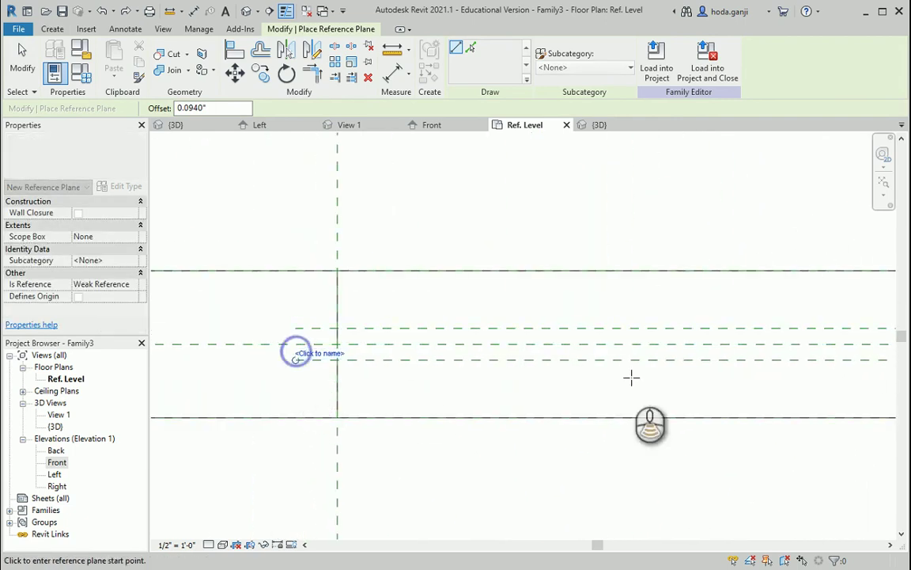
scroll(630, 376, down, 3)
scroll(333, 352, up, 2)
key(Escape)
Extend the left ends of both 0.094" offset planes beyond the panel's left edge
click(534, 361)
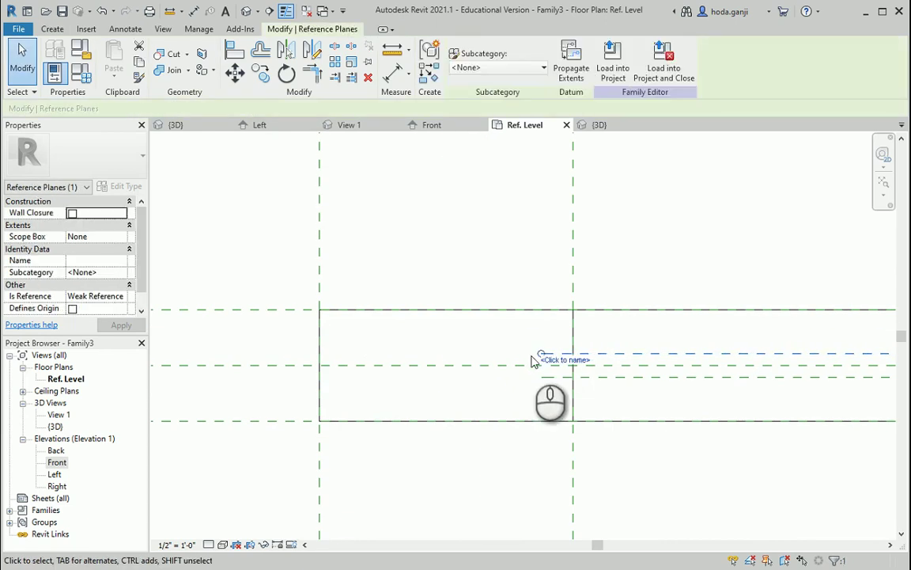
drag(541, 354, 290, 353)
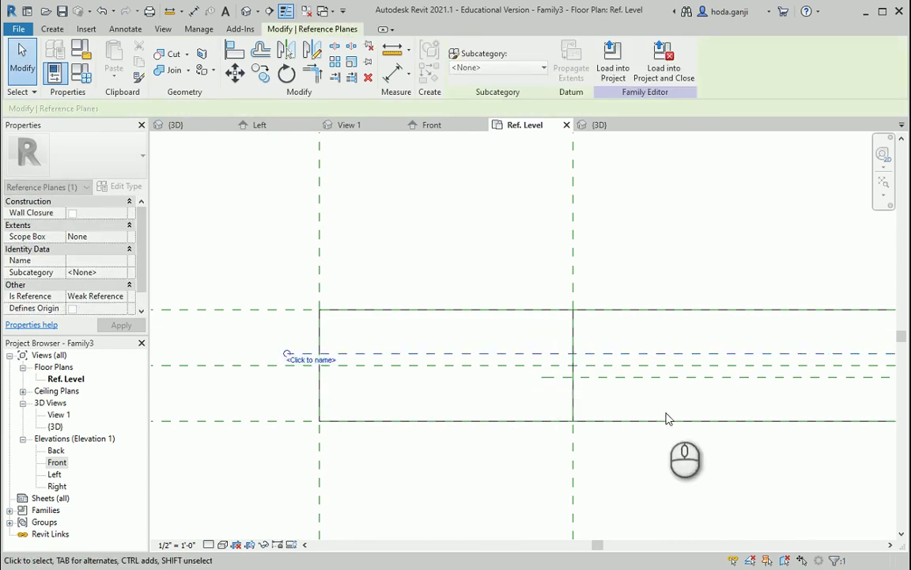
click(542, 378)
drag(543, 382, 290, 385)
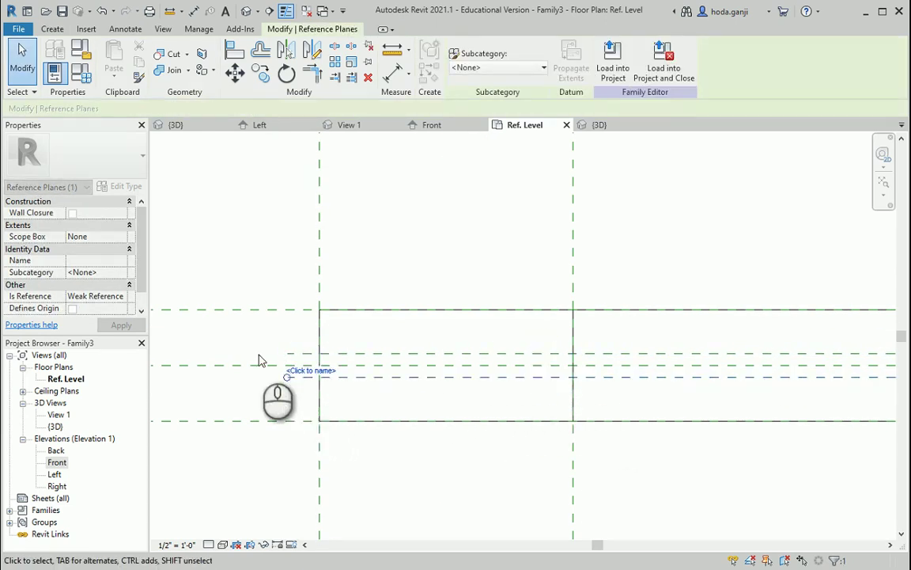
Extend the right ends of both 0.094" offset planes beyond the panel's right edge
scroll(239, 327, down, 4)
scroll(617, 350, down, 4)
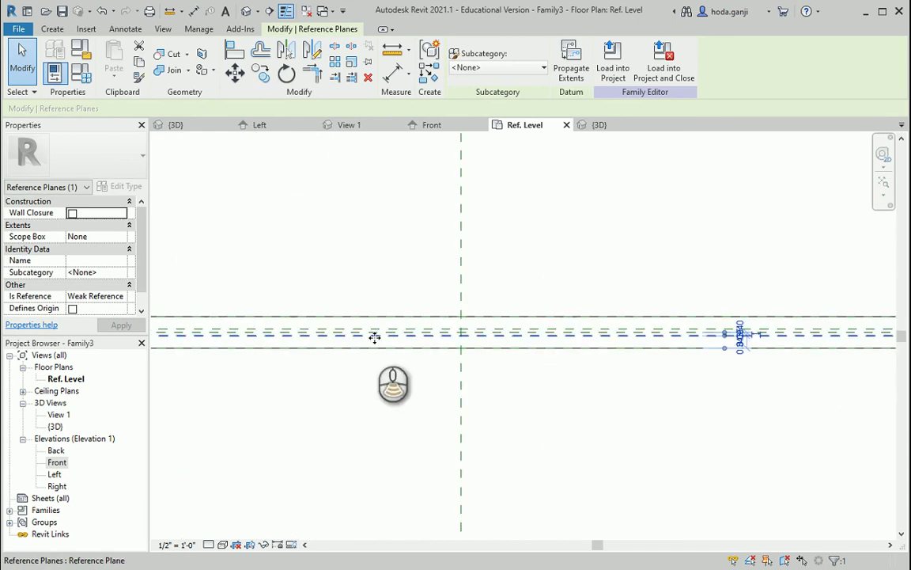
scroll(645, 326, up, 6)
drag(636, 368, 813, 382)
click(627, 350)
drag(627, 350, 809, 344)
key(Escape)
scroll(483, 315, down, 2)
click(569, 339)
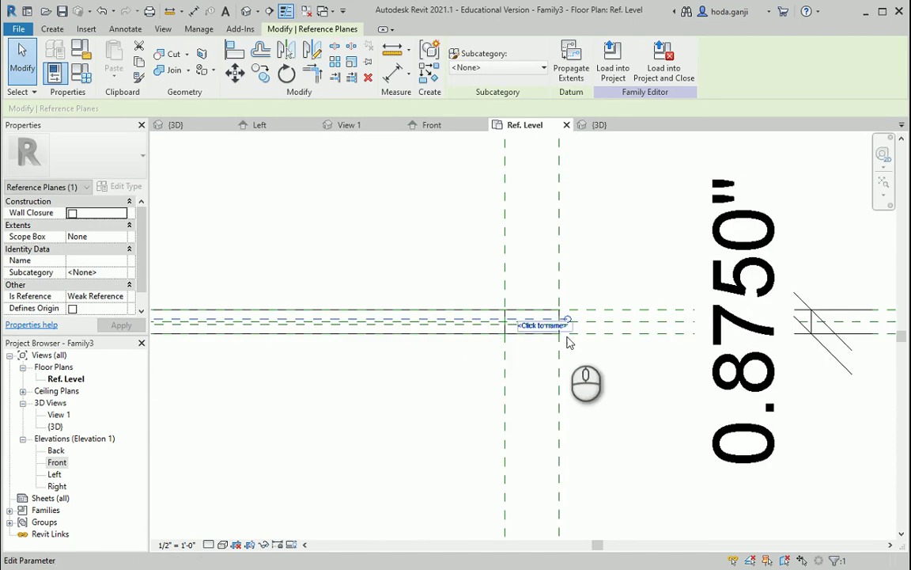
scroll(569, 340, down, 3)
scroll(297, 340, up, 1)
middle_drag(297, 339, 456, 346)
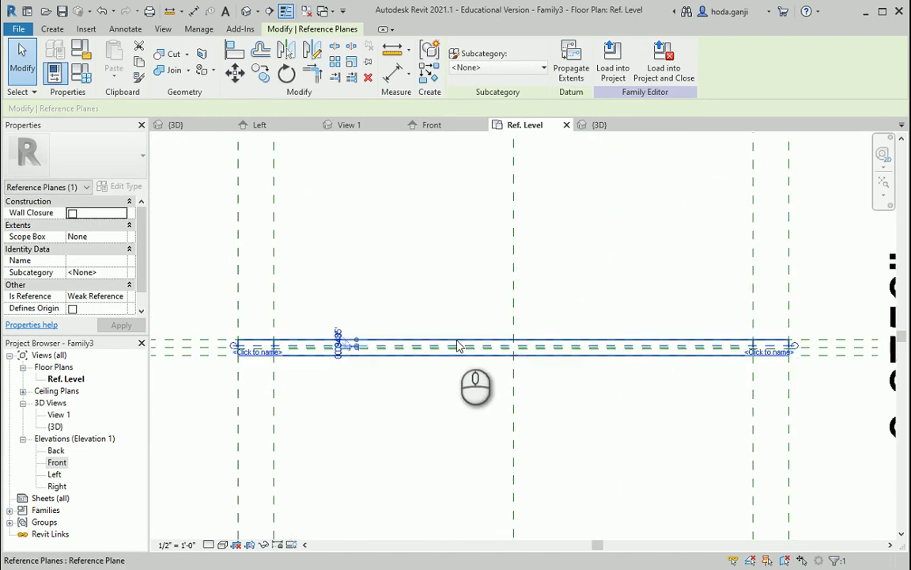
click(455, 346)
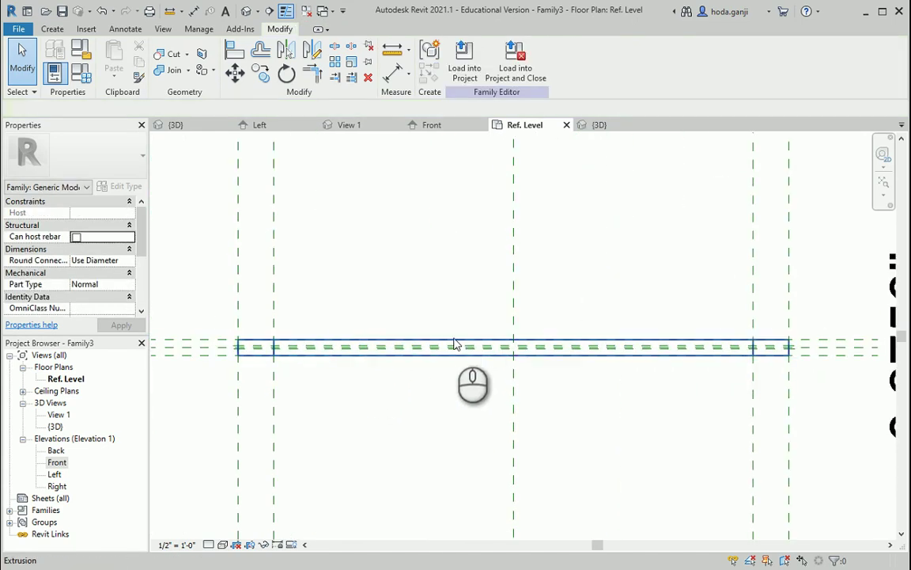
Draw a horizontal reference plane across the panel in the Right elevation, about 1.02" above Ref. Level
click(56, 485)
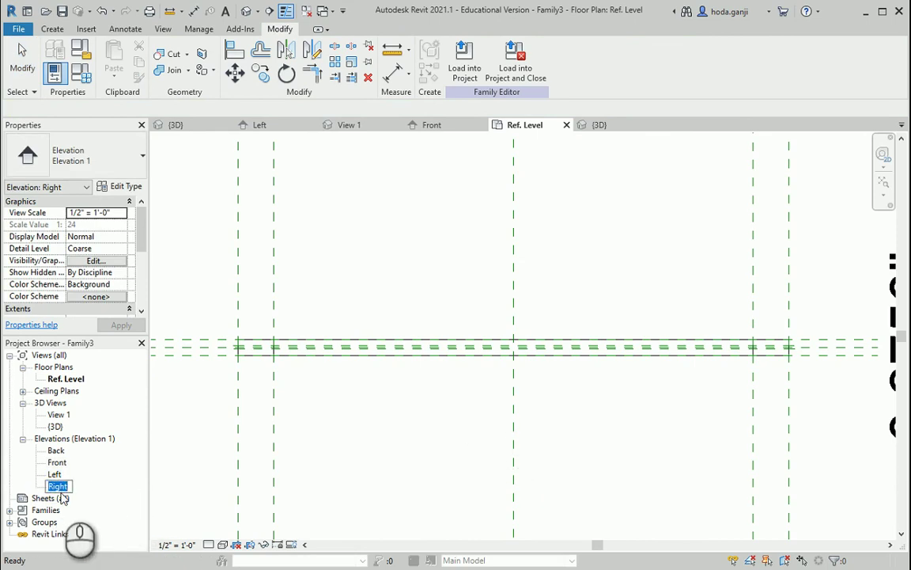
double_click(58, 486)
scroll(524, 431, up, 5)
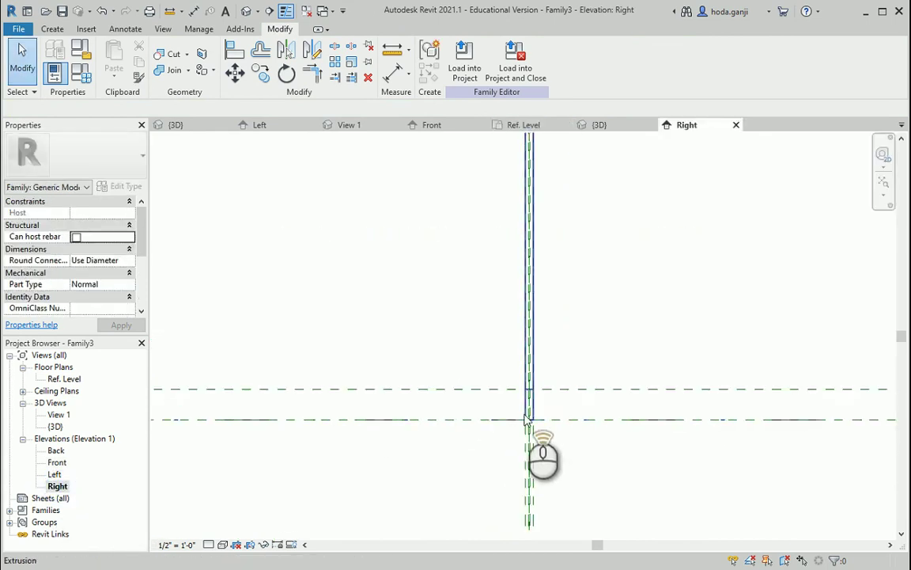
scroll(549, 431, up, 3)
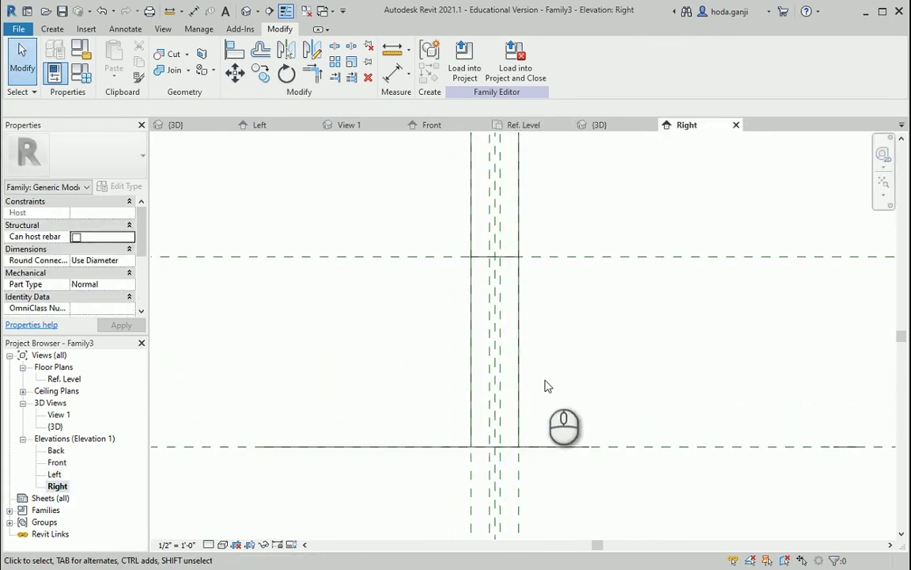
scroll(529, 458, up, 3)
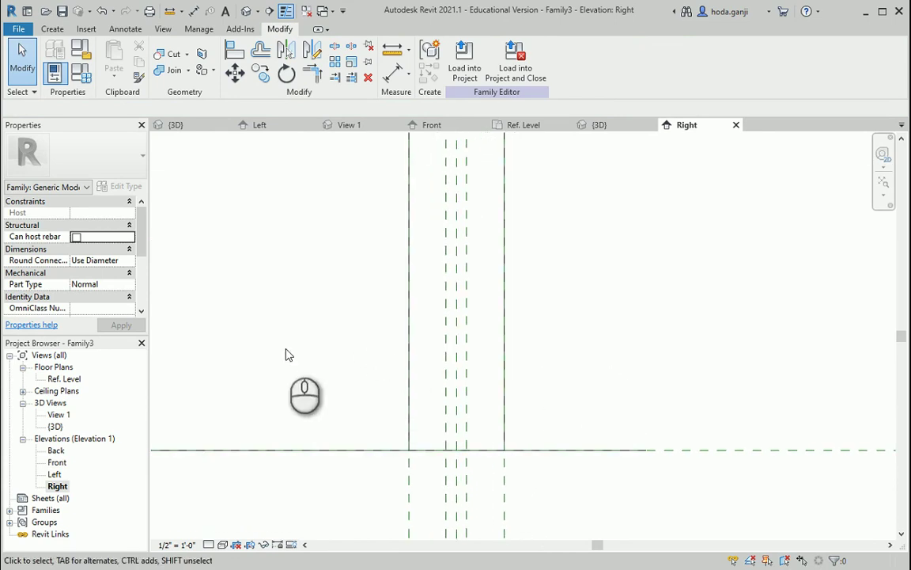
key(p)
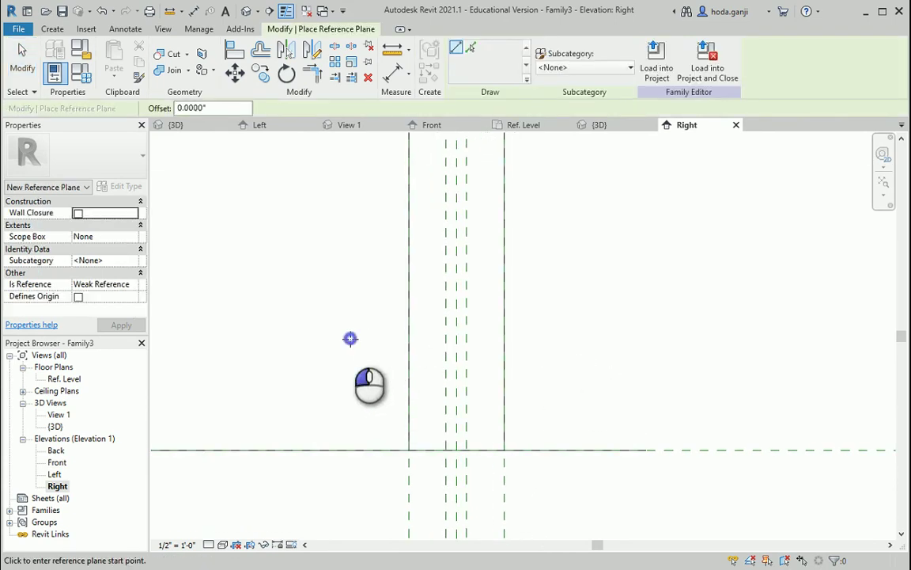
click(350, 338)
click(626, 339)
key(Escape)
key(Escape)
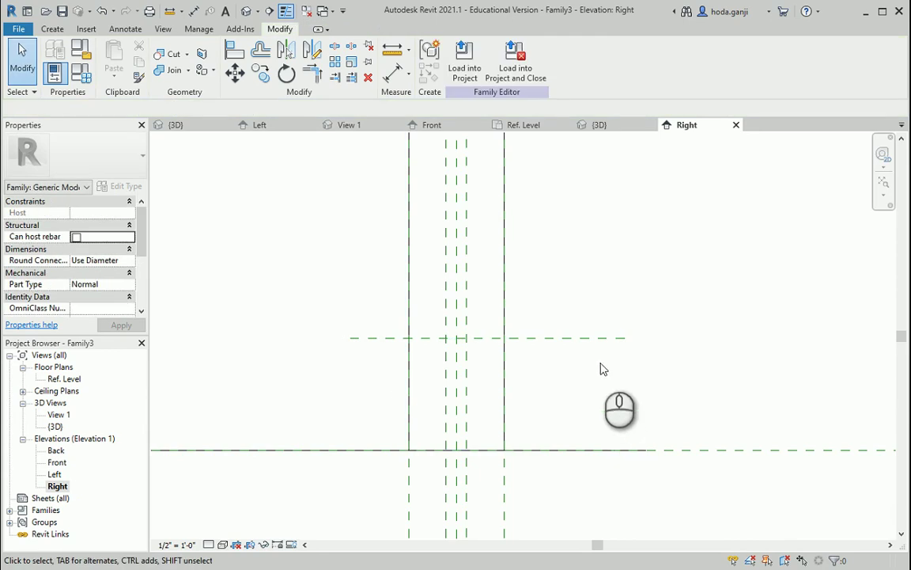
Set the new horizontal reference plane's height above Ref. Level to 0.5"
click(594, 339)
click(400, 391)
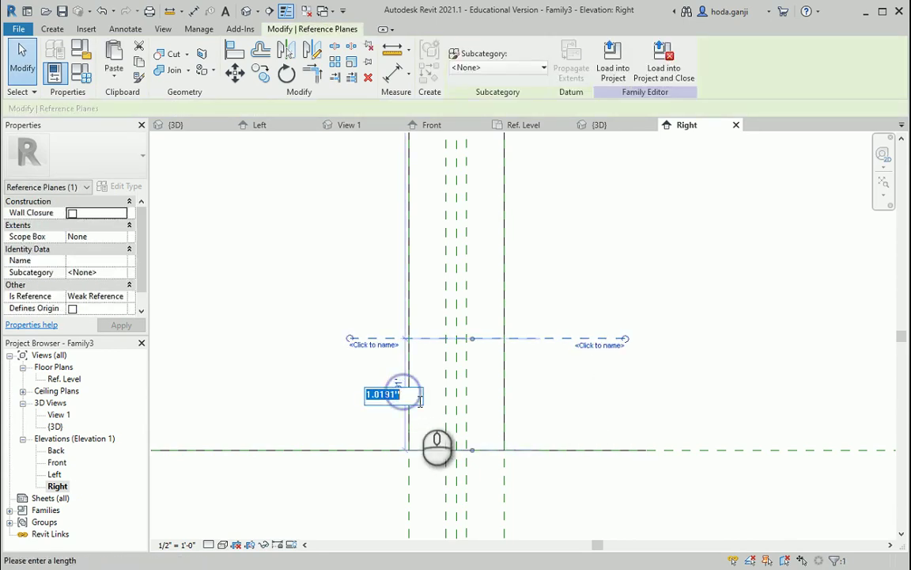
text(.5)
key(Return)
key(Escape)
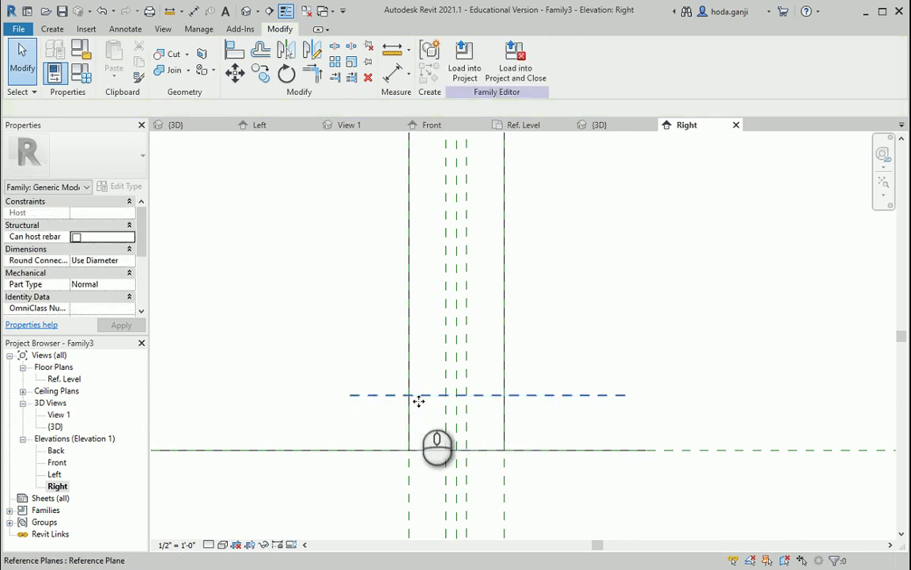
Add an aligned dimension between the new horizontal reference plane and Ref. Level
key(d)
key(i)
scroll(578, 427, up, 5)
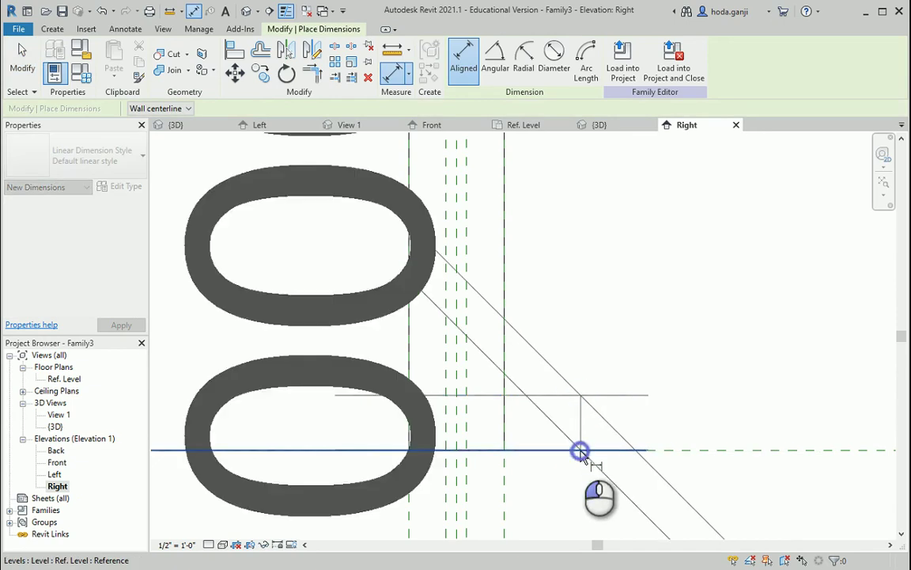
scroll(752, 439, down, 3)
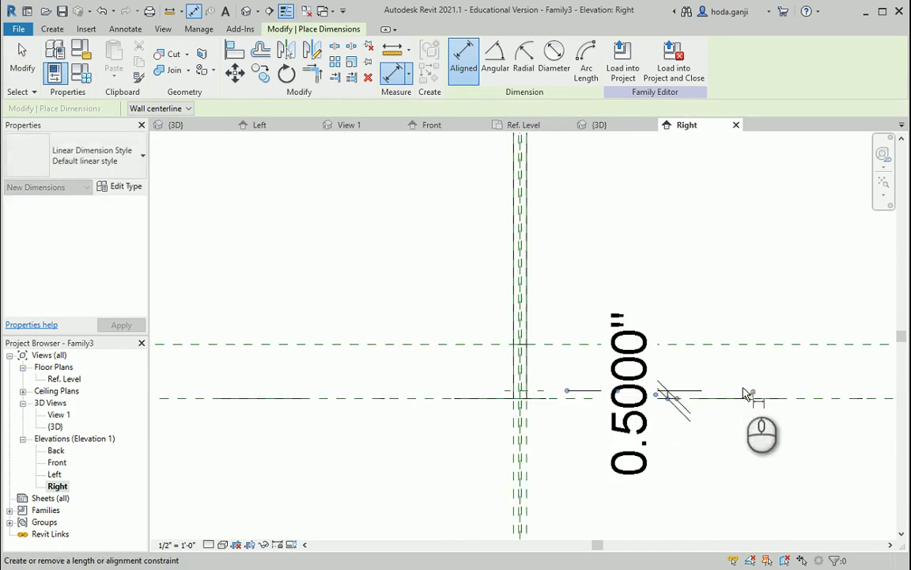
scroll(537, 381, up, 5)
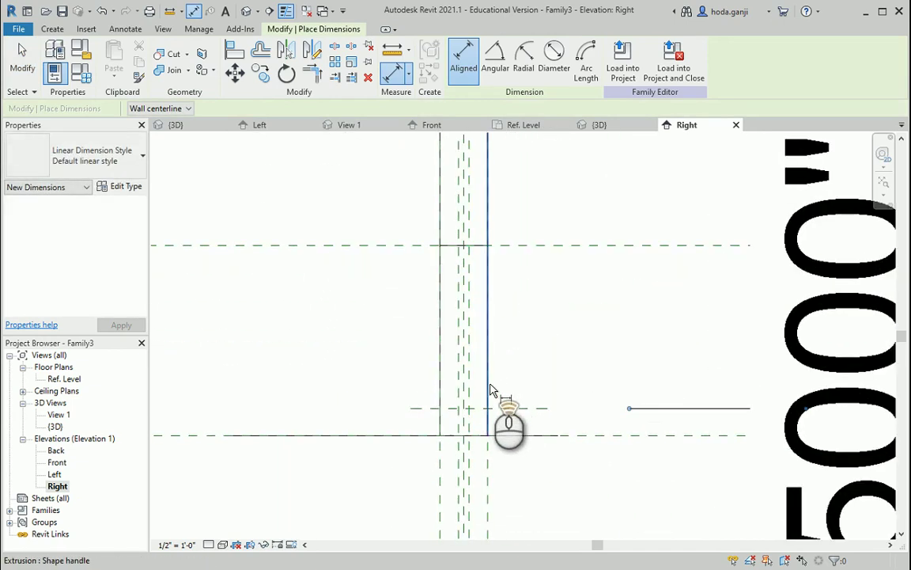
scroll(479, 416, down, 3)
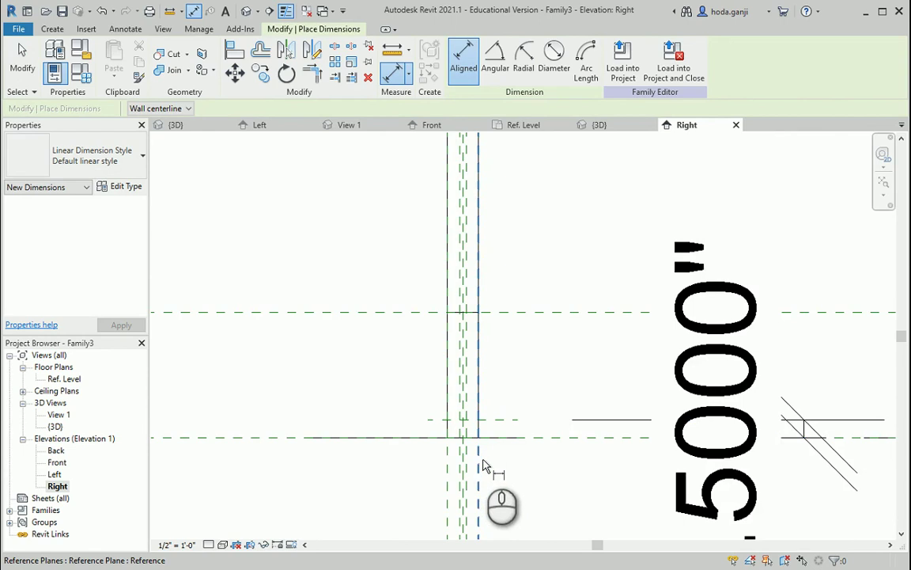
scroll(484, 465, up, 5)
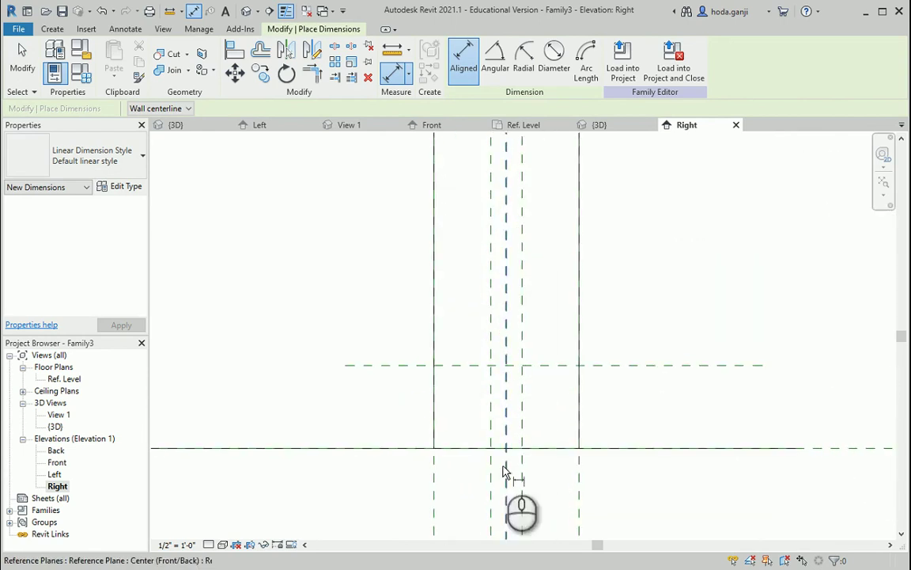
key(Escape)
key(Escape)
Start a void extrusion and sketch its two sides and base along the 0.094" offset planes, from the 0.5" plane down to Ref. Level
click(55, 30)
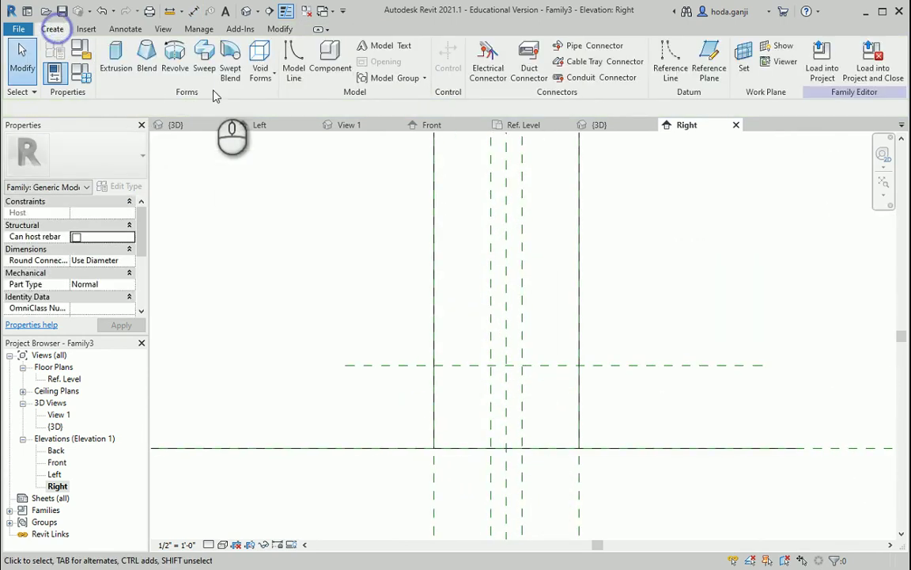
click(260, 65)
click(277, 98)
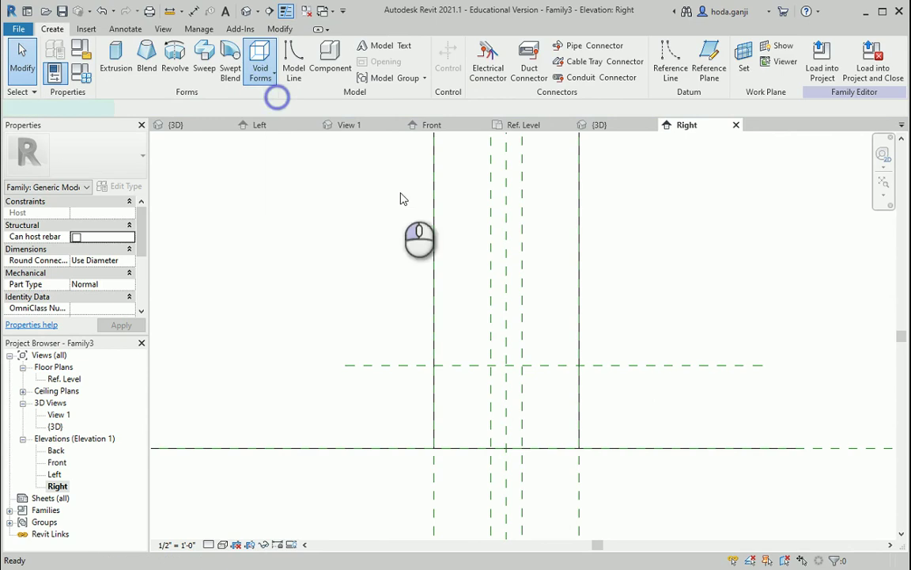
scroll(548, 396, up, 1)
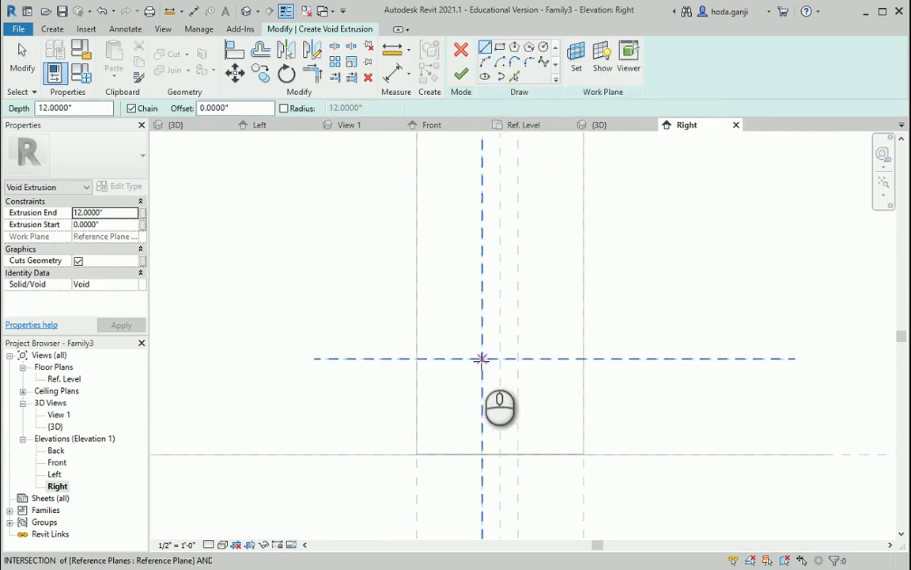
click(483, 359)
click(483, 453)
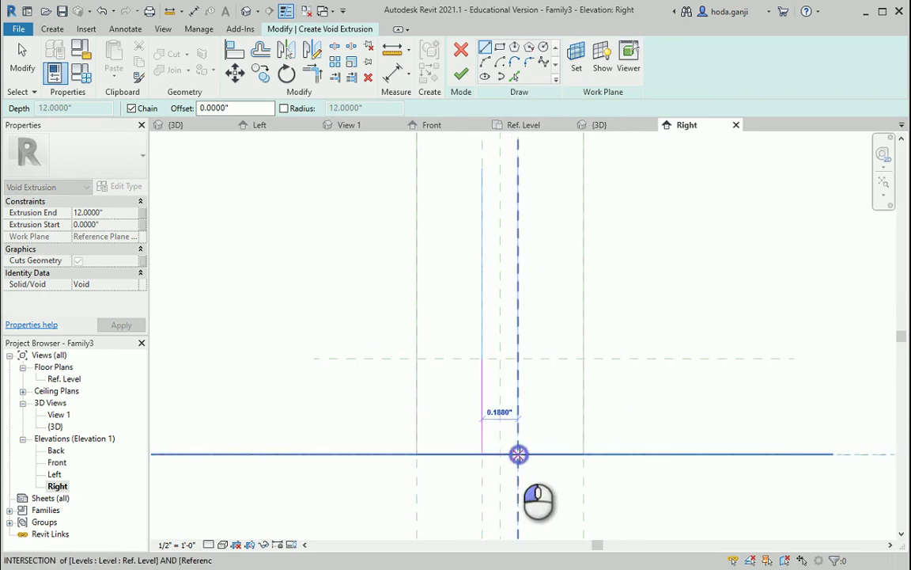
click(518, 453)
click(518, 359)
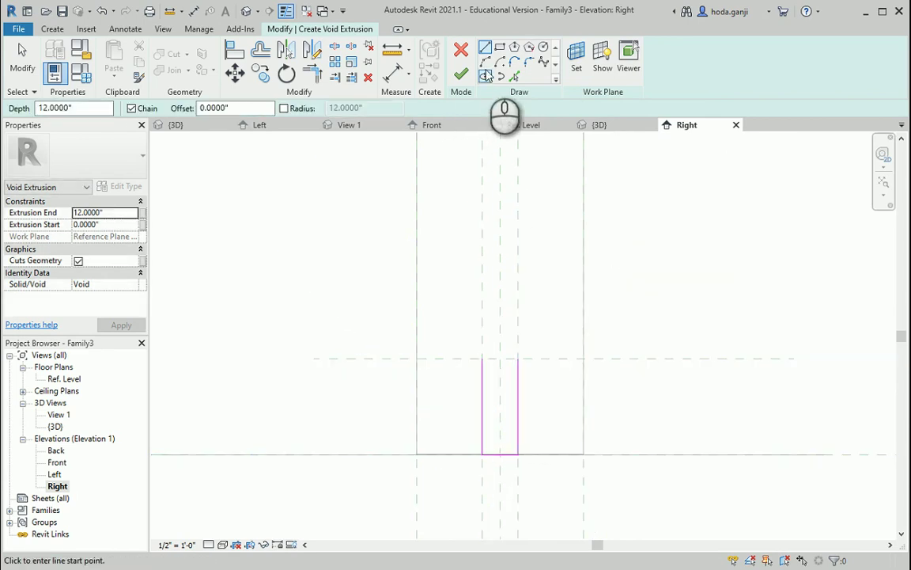
Close the void profile with a semicircular arc joining the tops of its two sides and finish the 12" deep void extrusion
click(485, 62)
scroll(515, 360, up, 1)
click(483, 358)
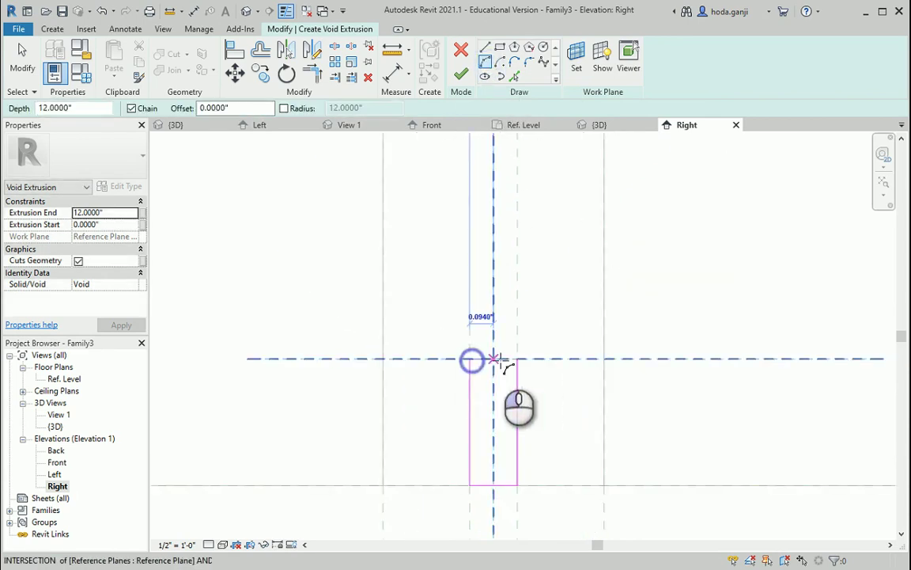
click(514, 311)
key(Escape)
key(Escape)
click(461, 74)
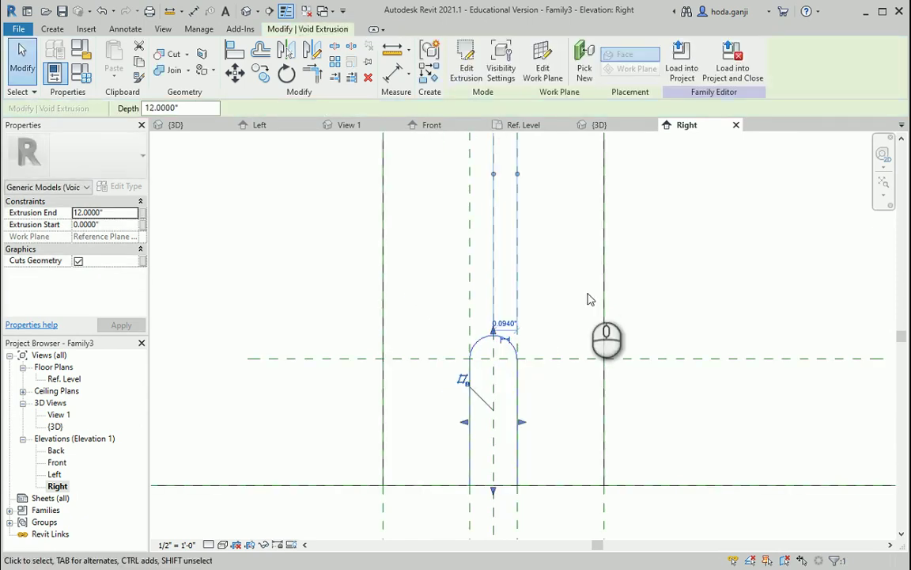
Stretch both ends of the void in the Front elevation to the panel's outer side reference planes and lock them there
click(432, 124)
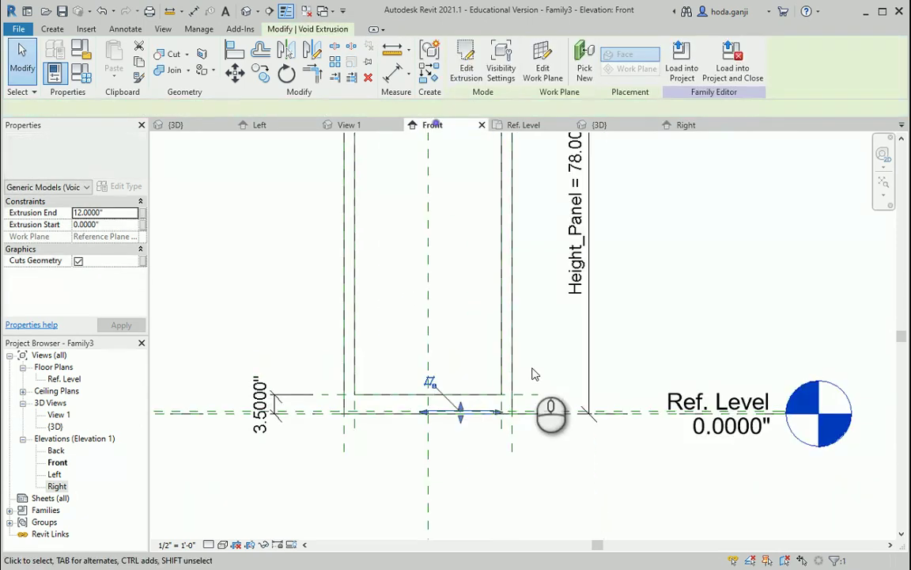
scroll(498, 419, up, 3)
drag(483, 406, 530, 424)
scroll(490, 396, down, 2)
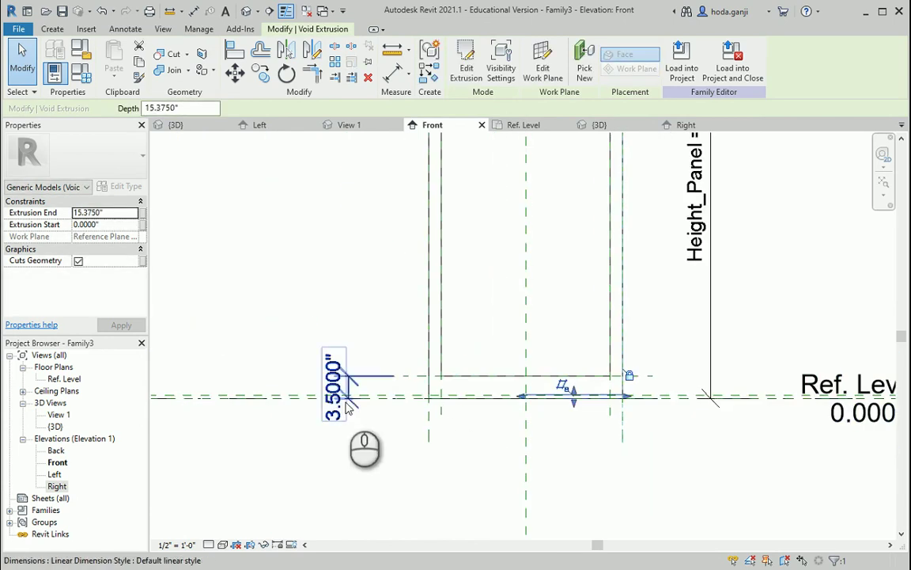
drag(556, 389, 362, 443)
click(346, 288)
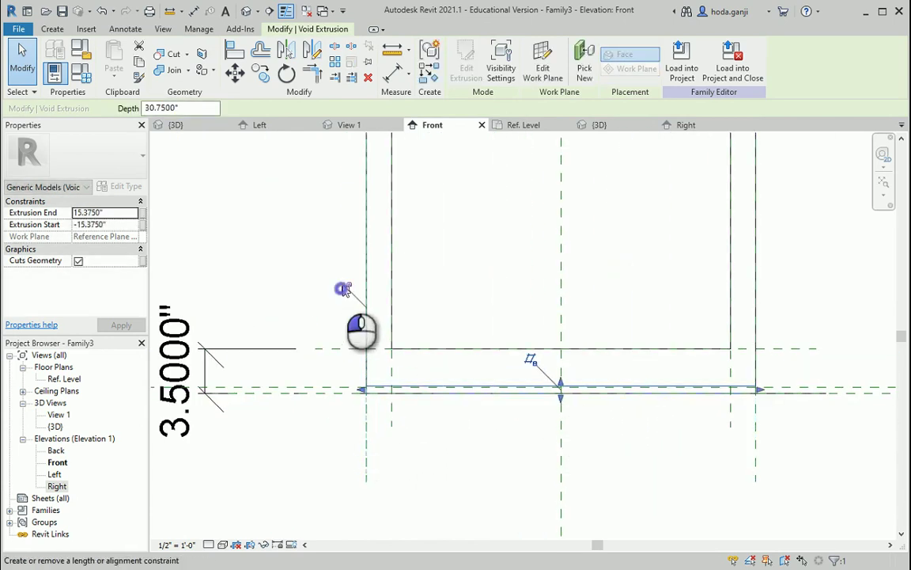
Examine the void cut along the panel's bottom edge in the 3D view
click(614, 125)
click(655, 492)
shift+middle_drag(655, 492, 484, 433)
scroll(484, 434, up, 4)
shift+middle_drag(477, 470, 599, 403)
scroll(578, 494, down, 4)
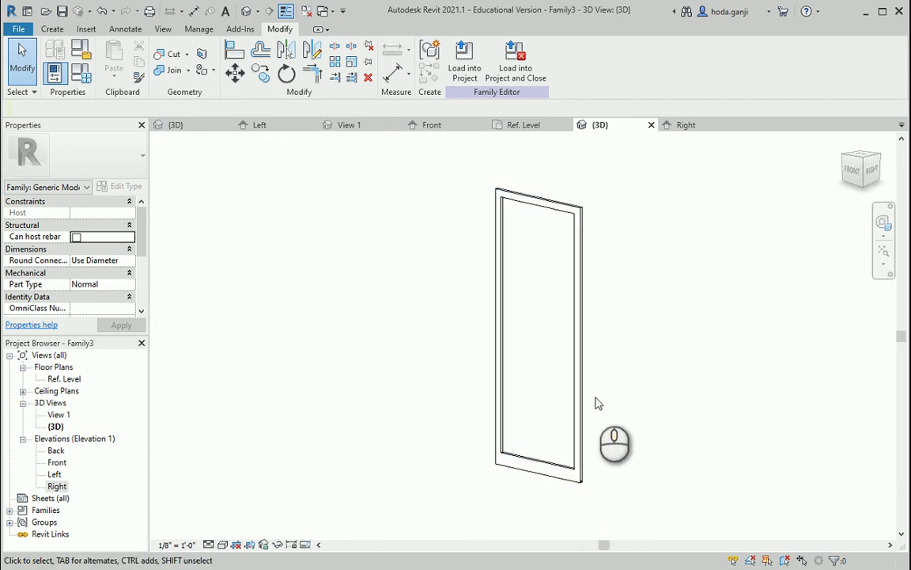
scroll(601, 399, up, 2)
shift+middle_drag(500, 419, 492, 274)
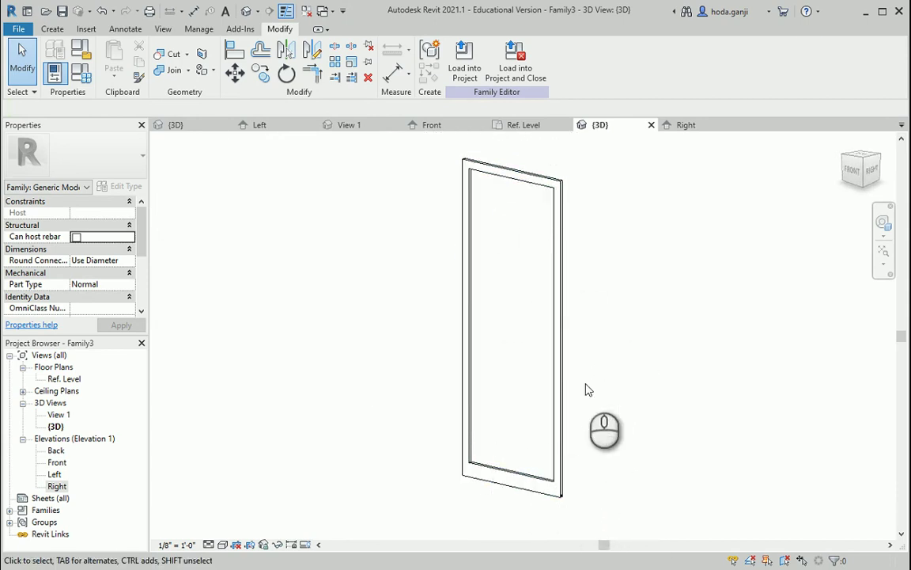
Set the Front elevation's visual style to Hidden Line
click(434, 125)
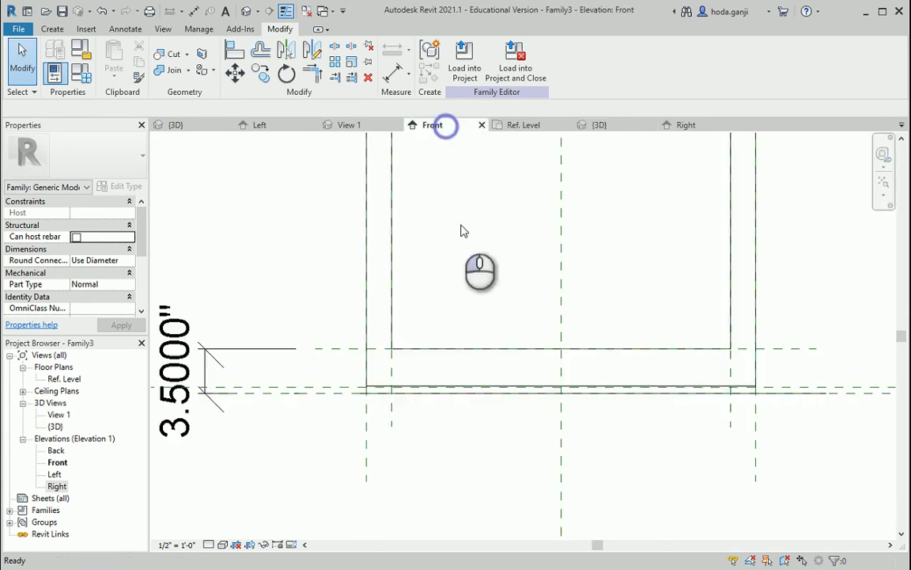
scroll(387, 447, down, 4)
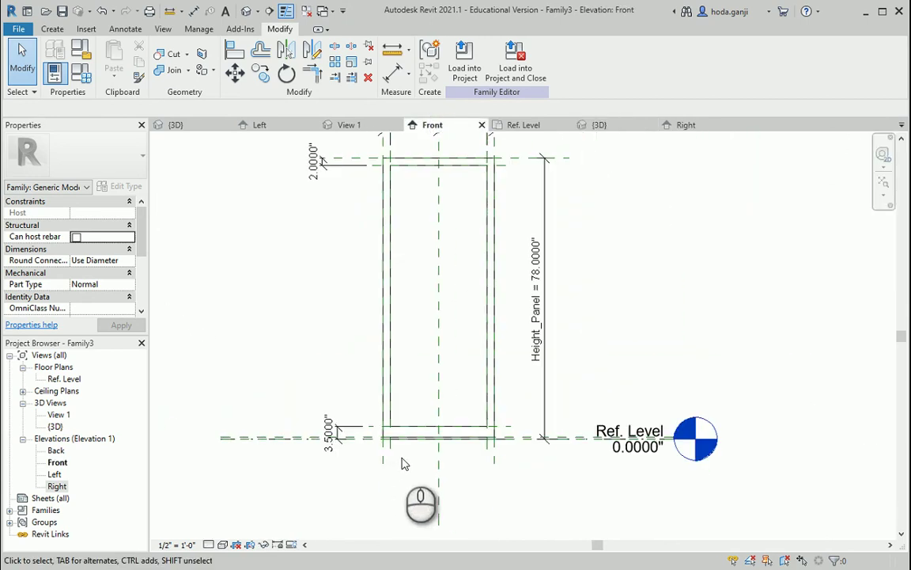
scroll(402, 462, up, 5)
click(236, 544)
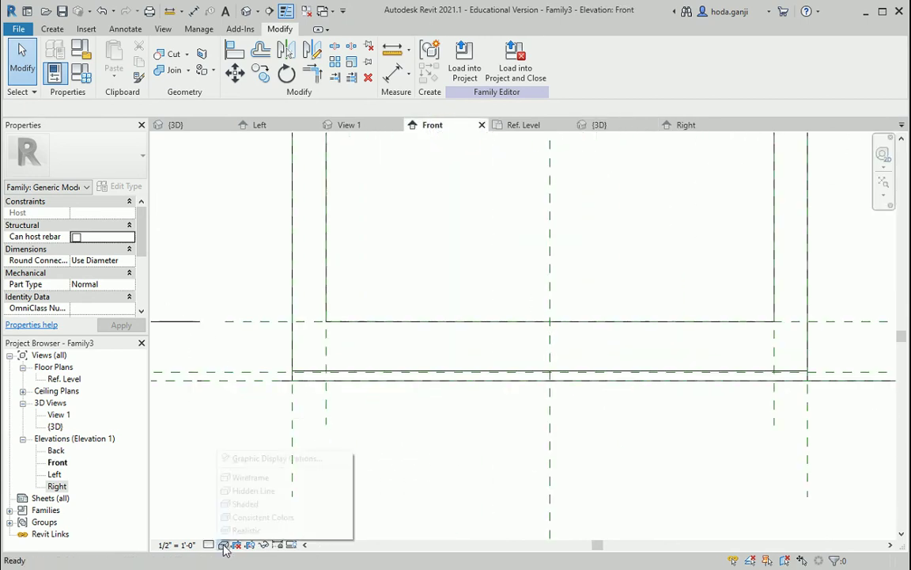
click(262, 491)
scroll(390, 505, down, 4)
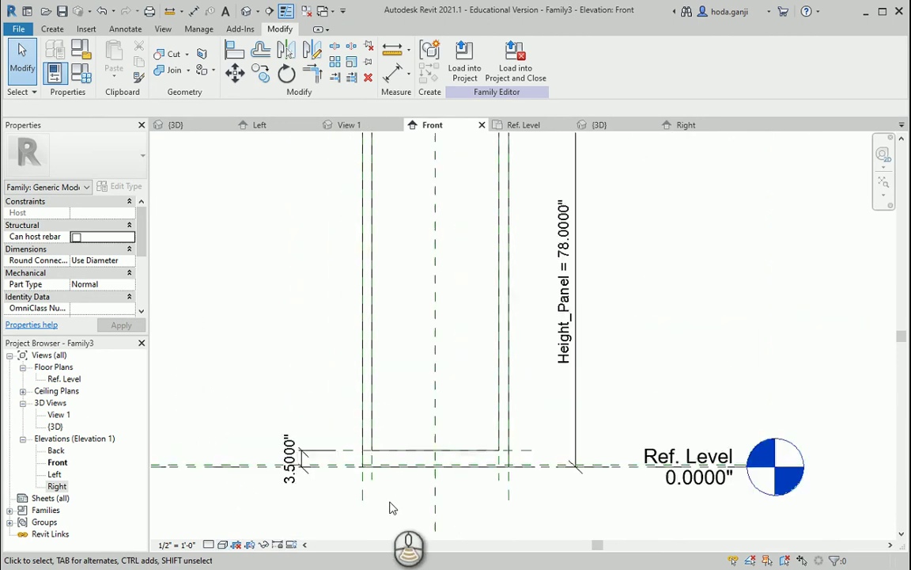
scroll(409, 467, up, 2)
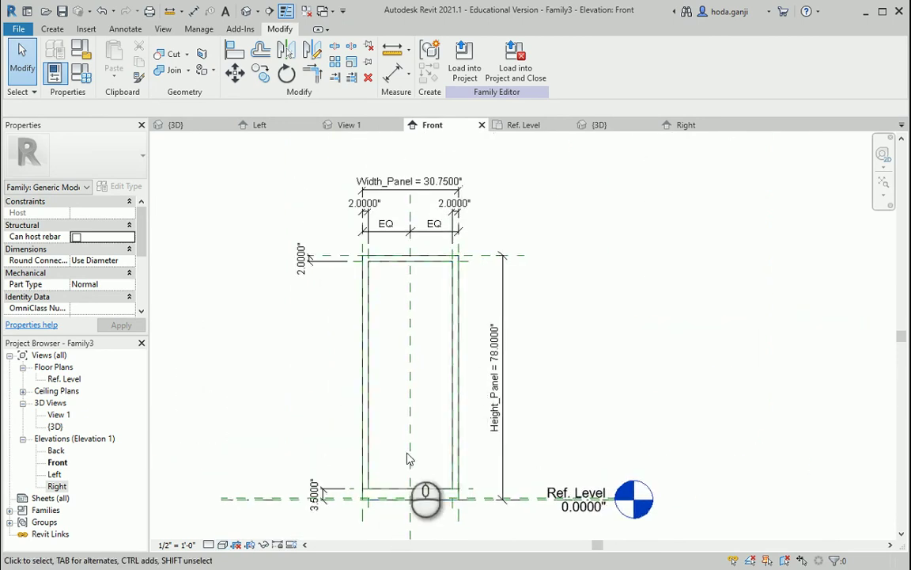
Start a solid extrusion and sketch a rectangle filling the frame's inner opening, about 26.75" by 72.5"
click(62, 30)
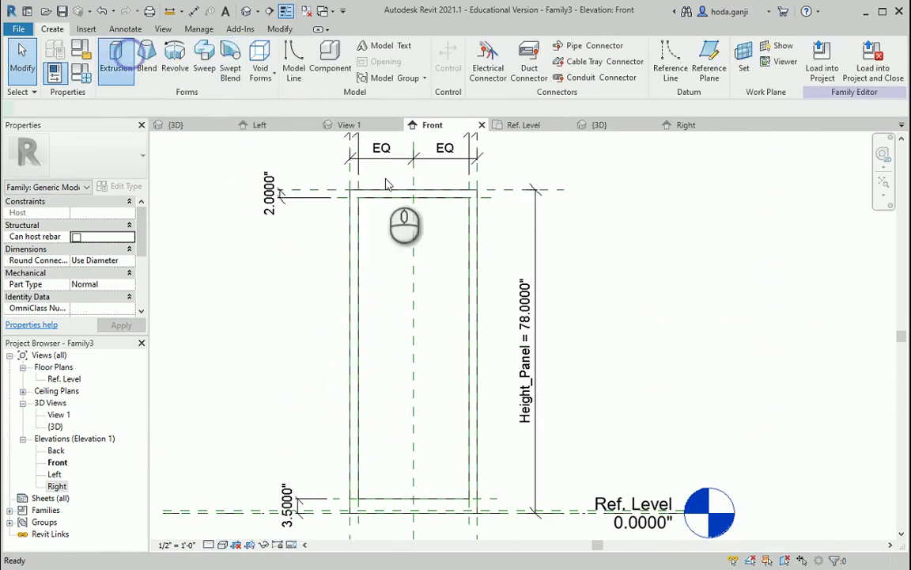
click(500, 47)
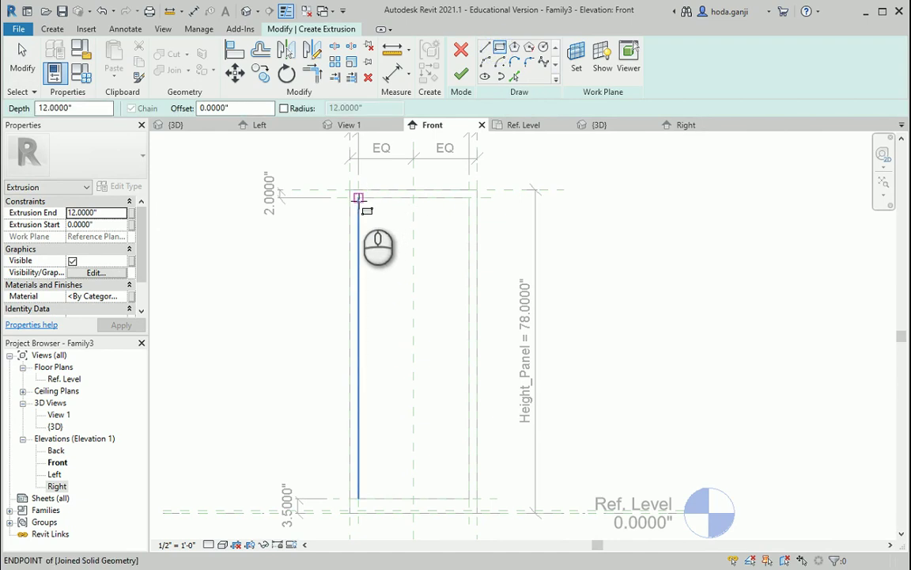
click(358, 197)
click(470, 498)
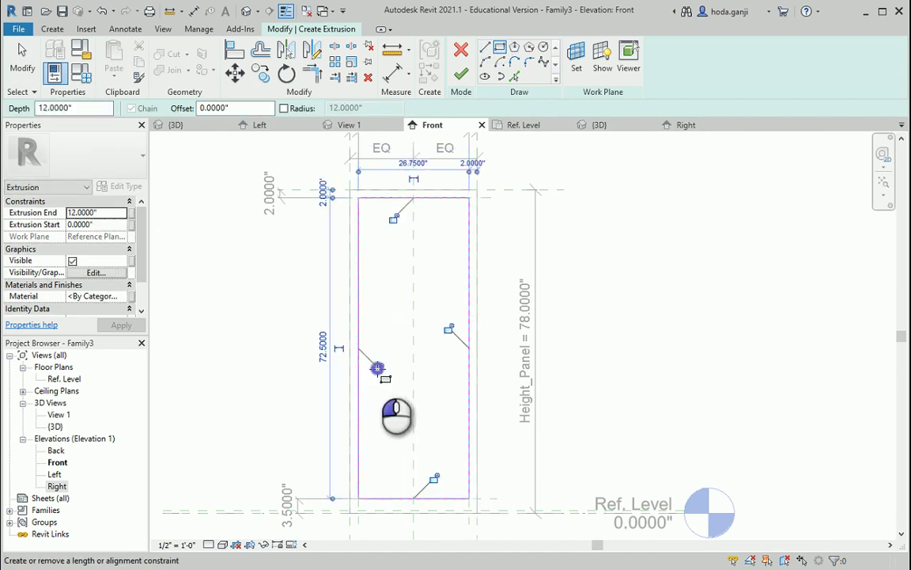
Lock all four sides of the rectangle to the frame's inner reference planes
click(377, 368)
click(393, 219)
click(448, 328)
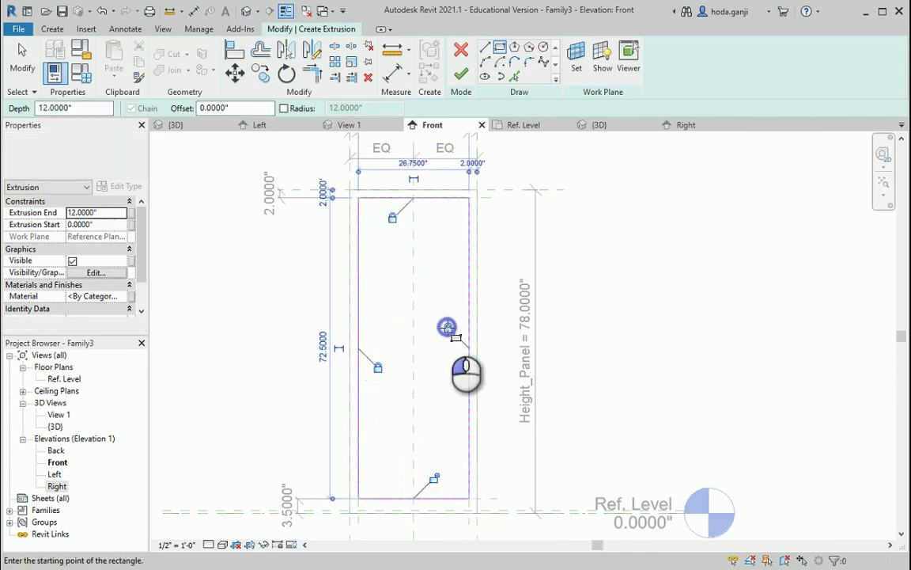
click(433, 478)
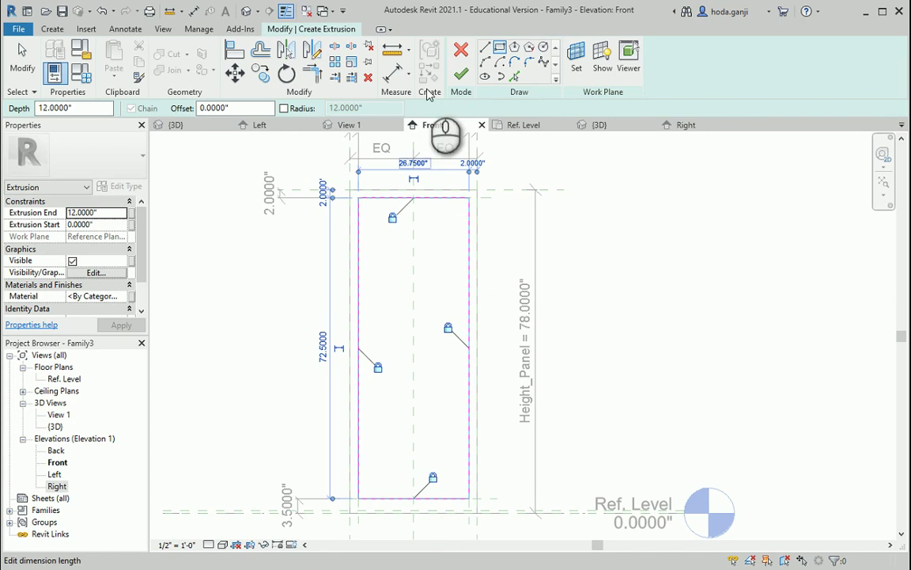
Finish the infill extrusion and, in the Ref. Level plan, align and lock its back face to the reference plane 0.094" behind the centre
click(460, 76)
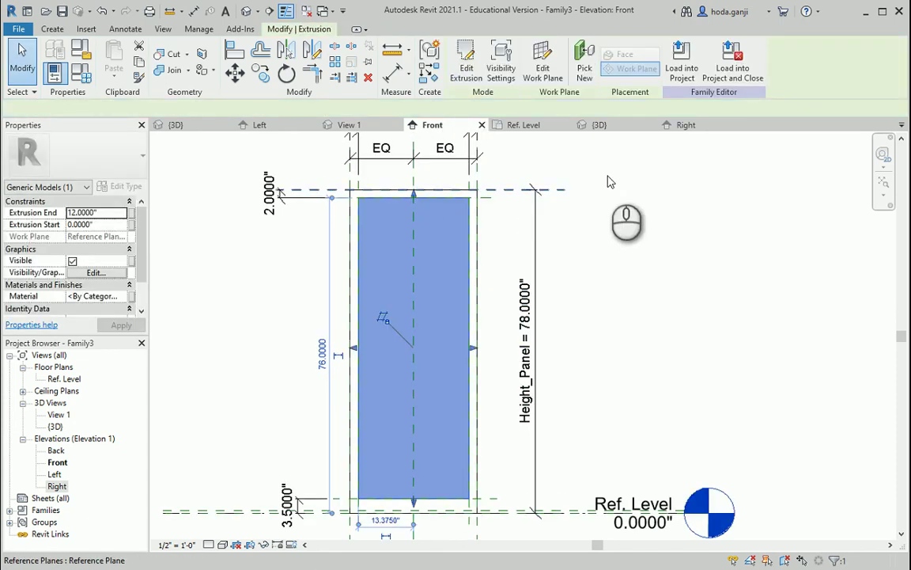
click(526, 125)
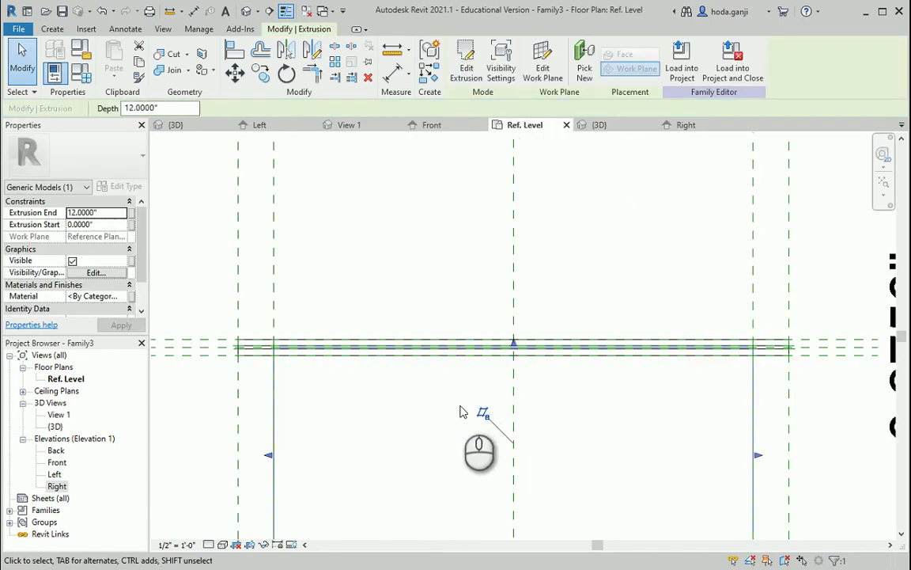
scroll(518, 338, up, 3)
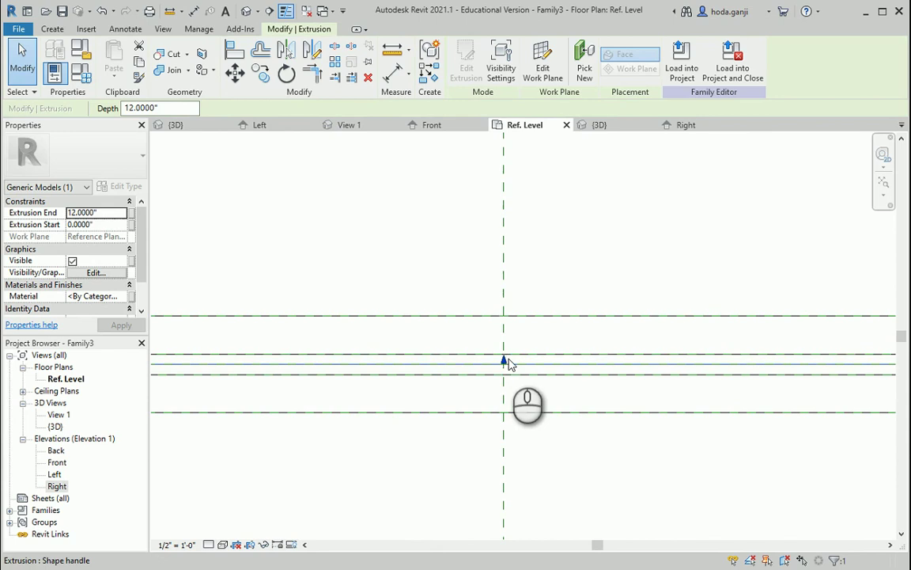
drag(504, 360, 504, 357)
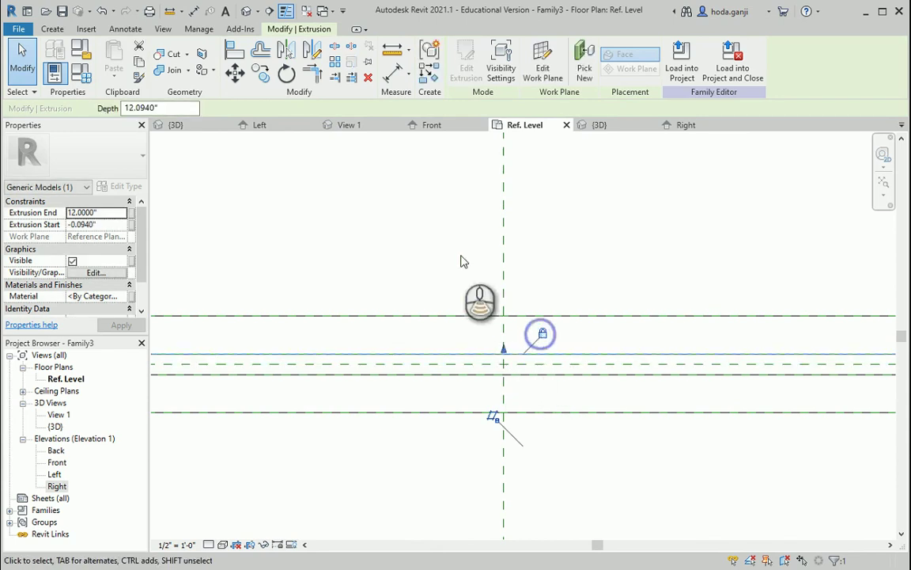
Align the infill extrusion's front face to the reference plane 0.094" in front of the centre and lock it, making it 0.188" thick
scroll(465, 262, down, 4)
scroll(467, 264, up, 2)
drag(467, 480, 463, 294)
scroll(468, 273, up, 3)
scroll(491, 356, down, 4)
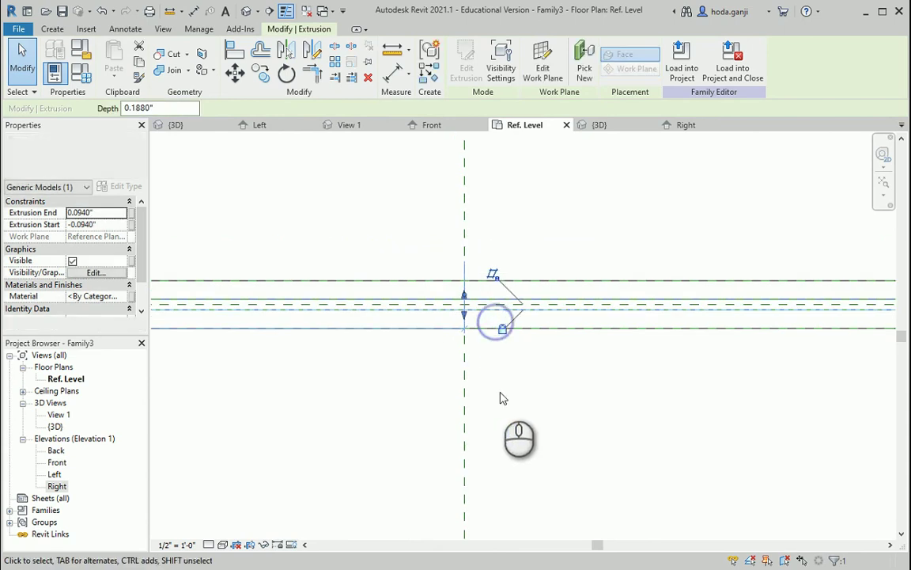
scroll(500, 399, down, 3)
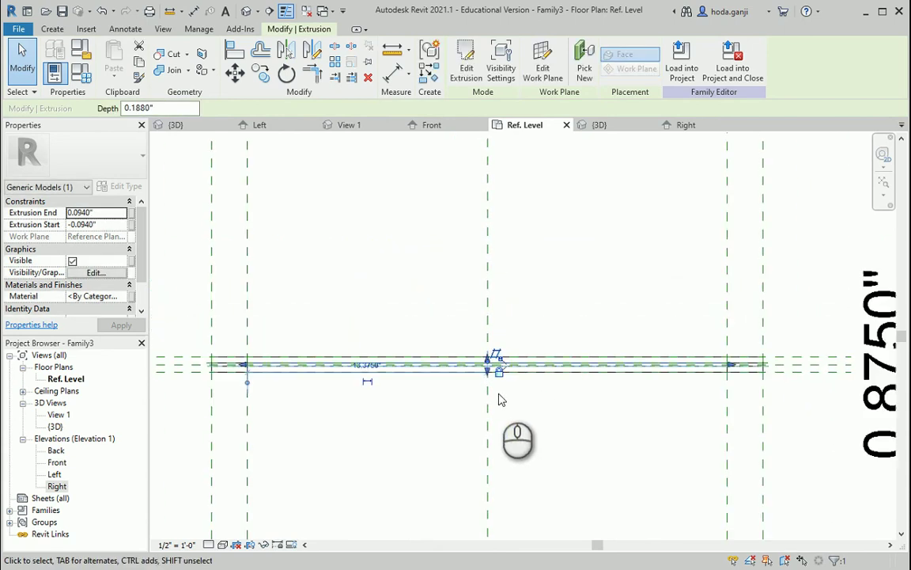
In the 3D view, open the infill extrusion's material selection and create a new material named Screen
click(600, 125)
click(700, 413)
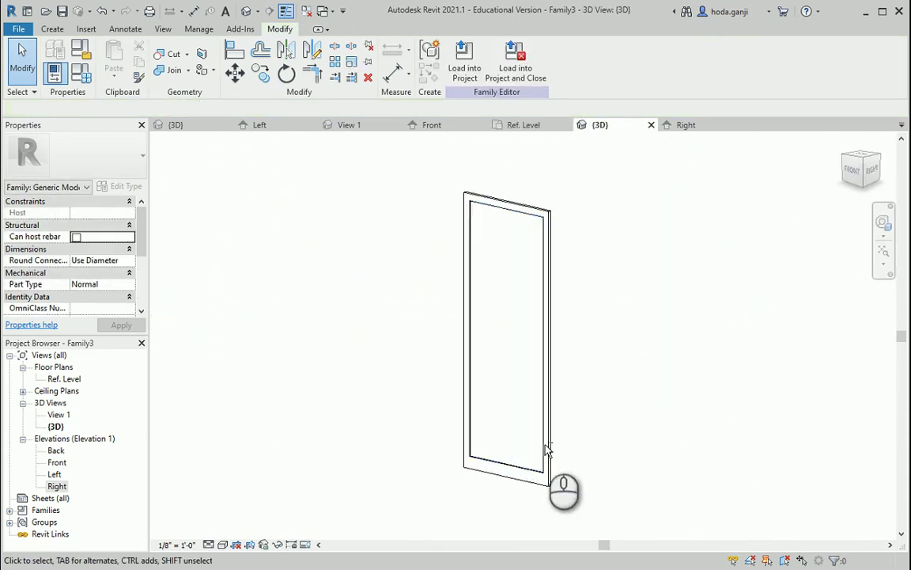
scroll(514, 451, up, 4)
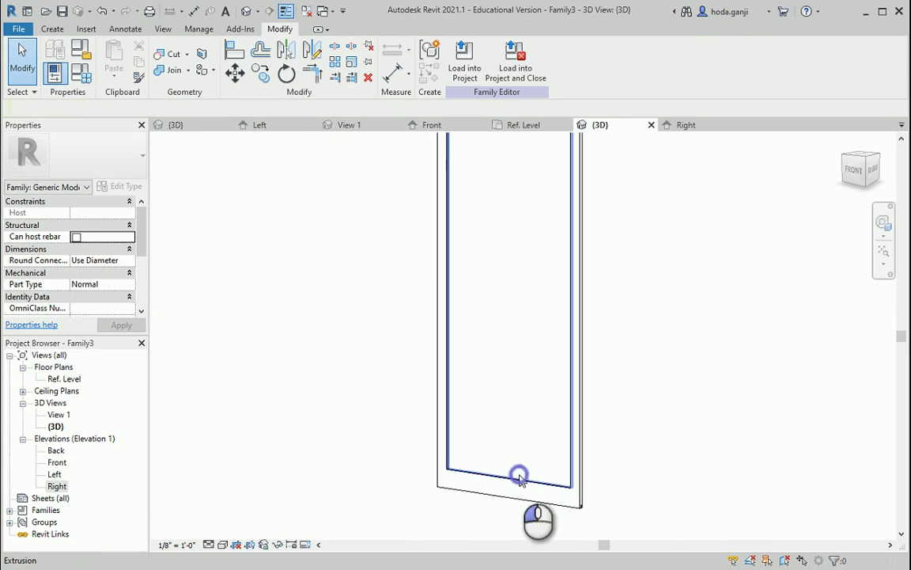
click(520, 477)
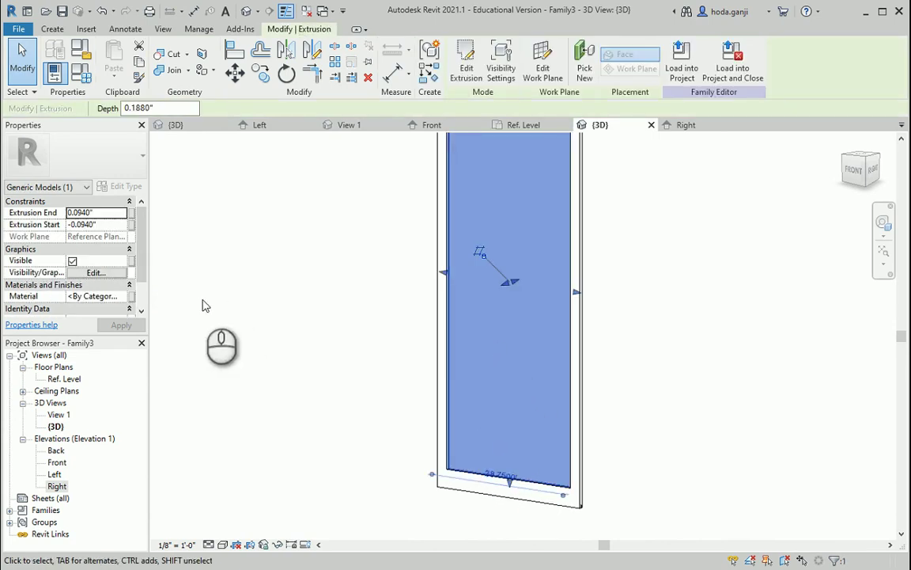
click(122, 297)
click(126, 296)
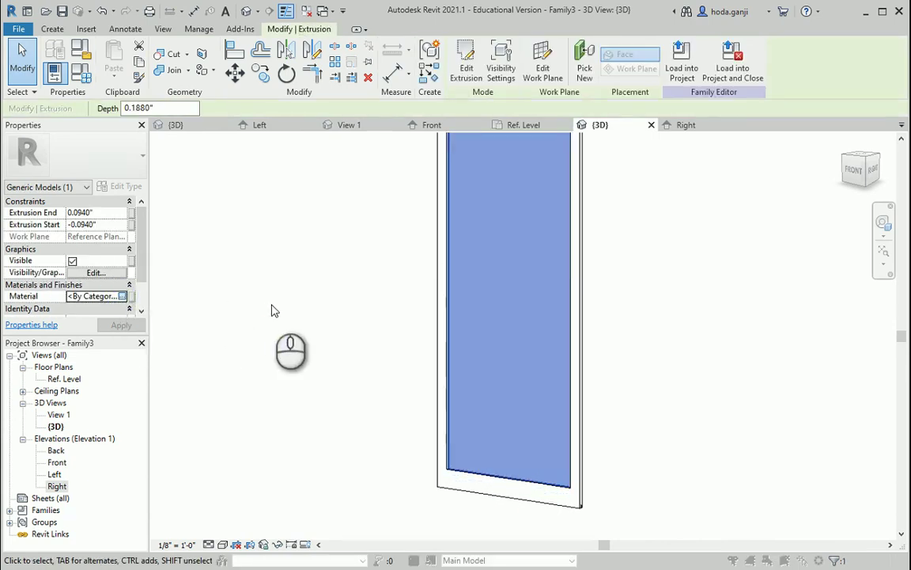
click(227, 435)
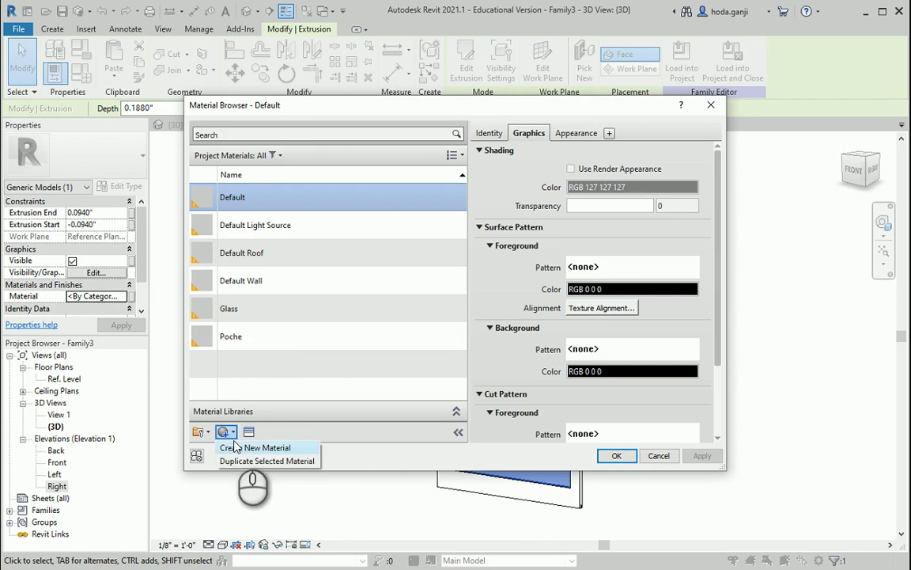
click(238, 443)
right_click(260, 255)
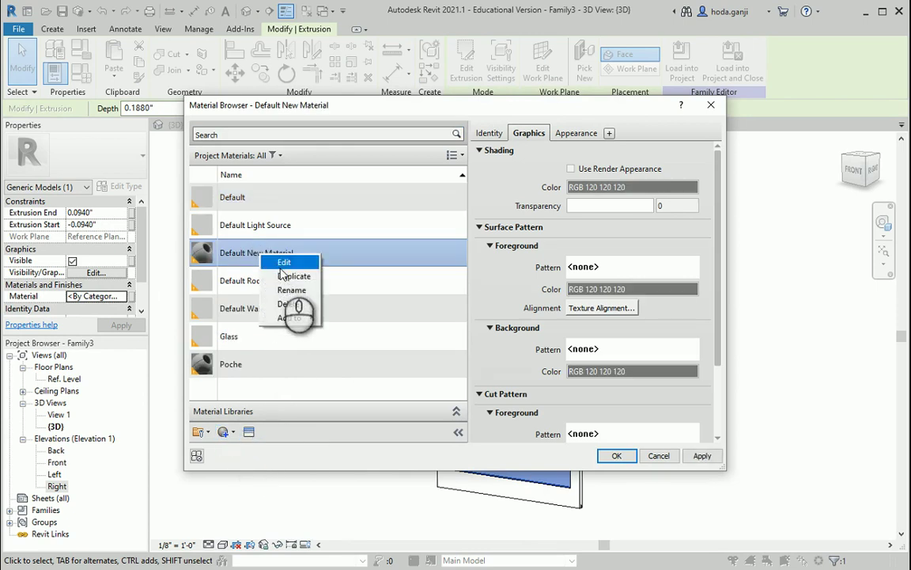
click(292, 289)
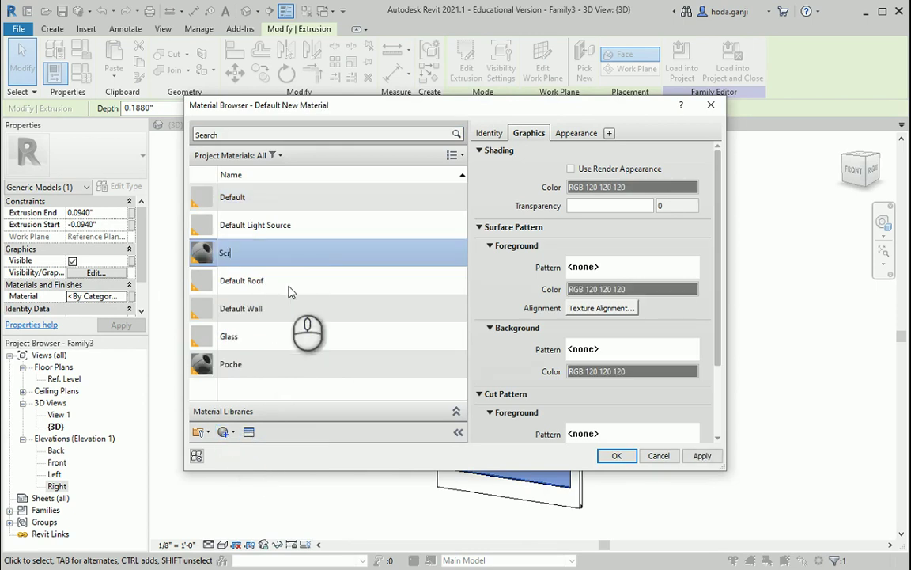
key(Return)
Search the appearance assets for "screen" and assign Stainless - Satin Coarse Screen to the Screen material
ctrl+click(261, 336)
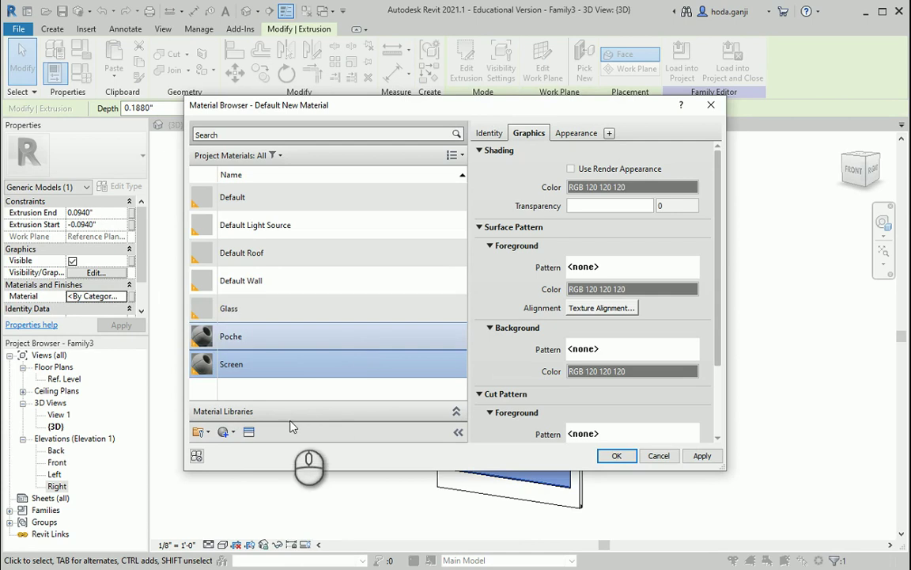
click(249, 432)
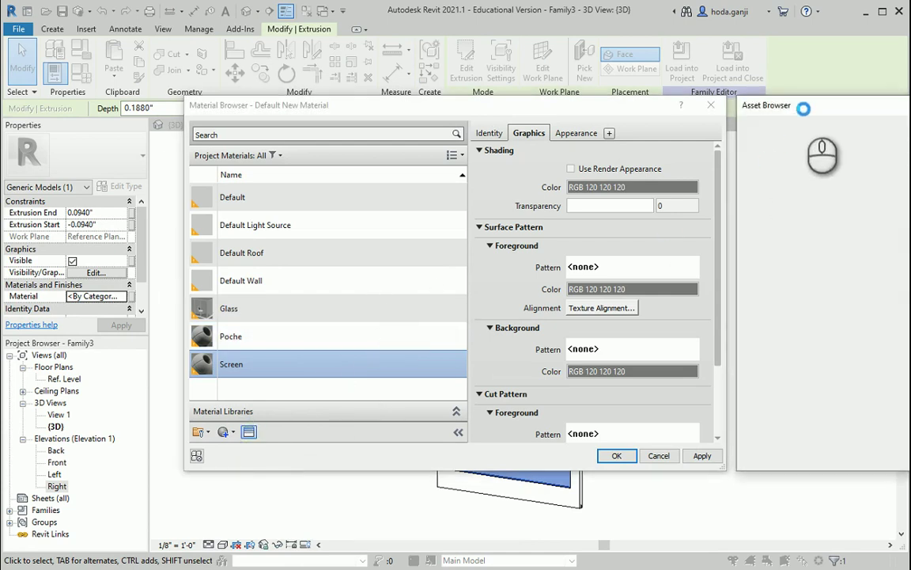
drag(797, 105, 462, 108)
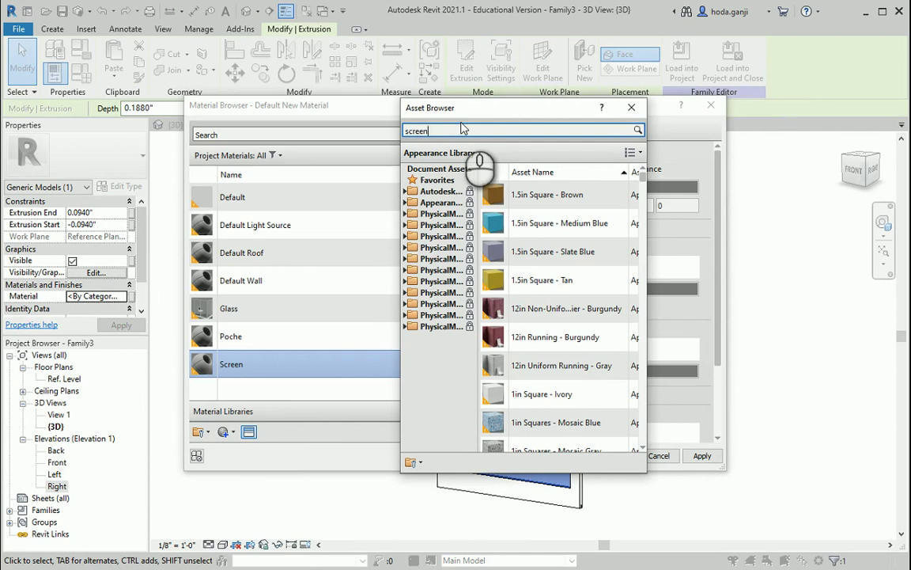
key(Return)
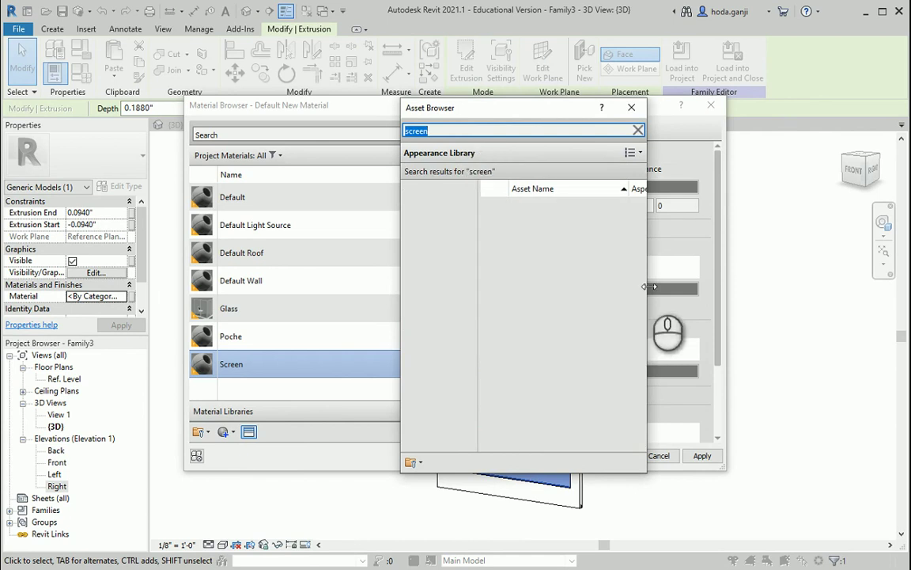
drag(648, 287, 851, 289)
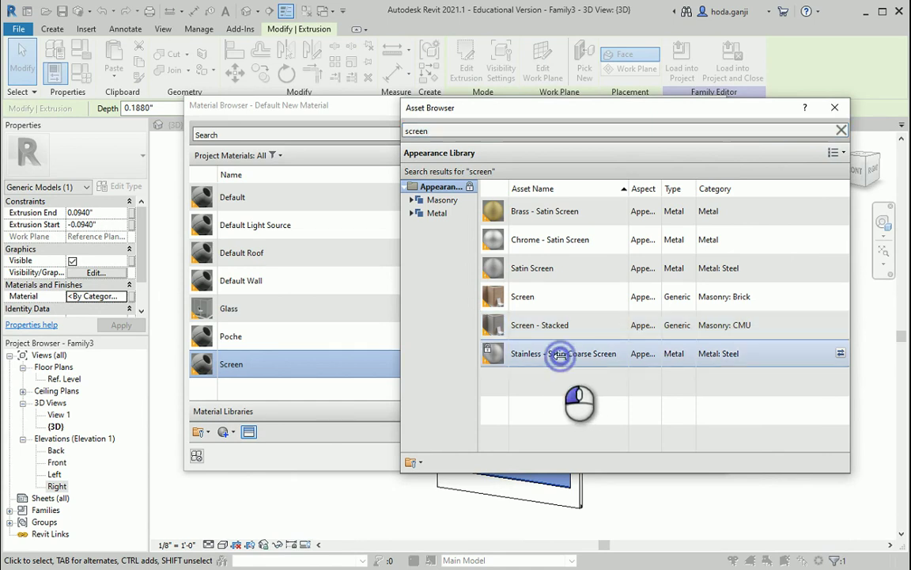
key(BackSpace)
key(BackSpace)
key(BackSpace)
key(BackSpace)
key(BackSpace)
key(BackSpace)
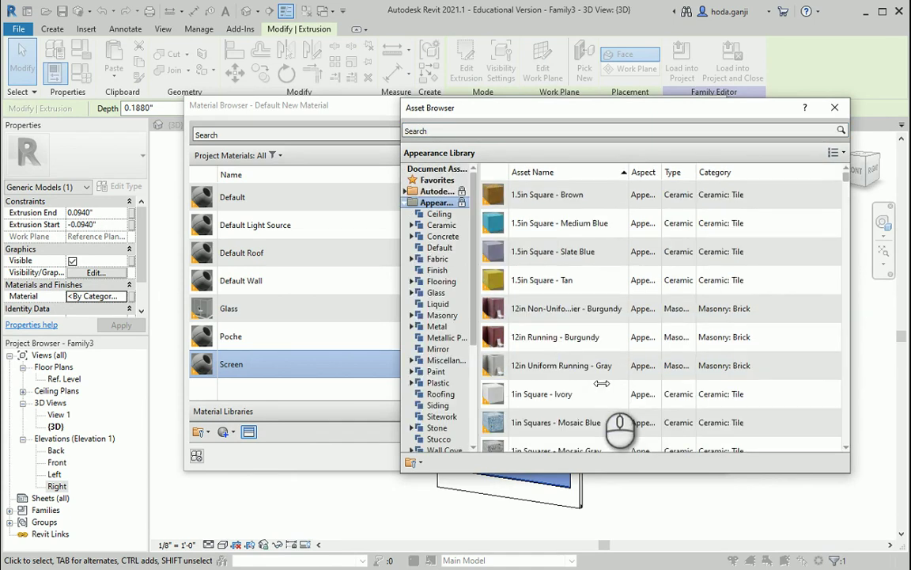
click(837, 108)
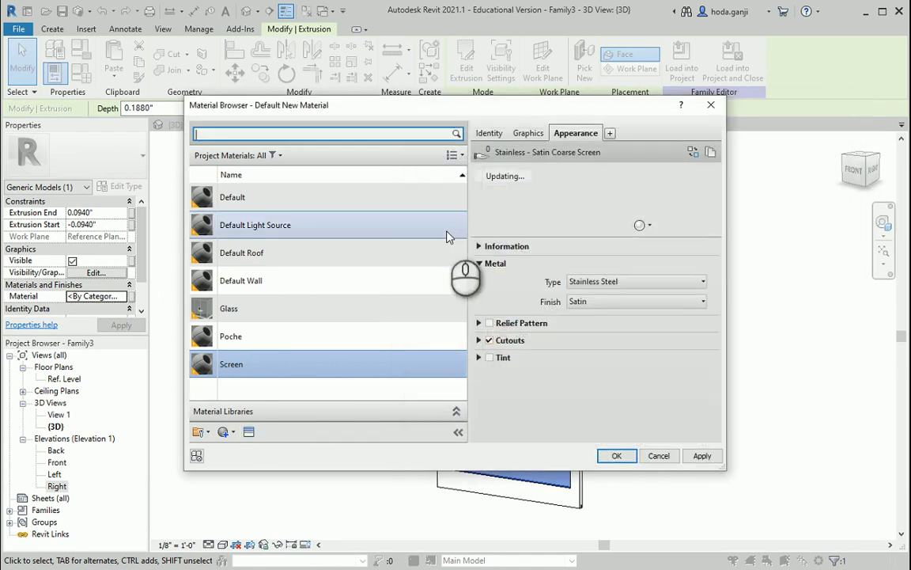
Set the Screen material's shading colour to RGB 192-192-192 and apply the material to the infill extrusion
click(529, 133)
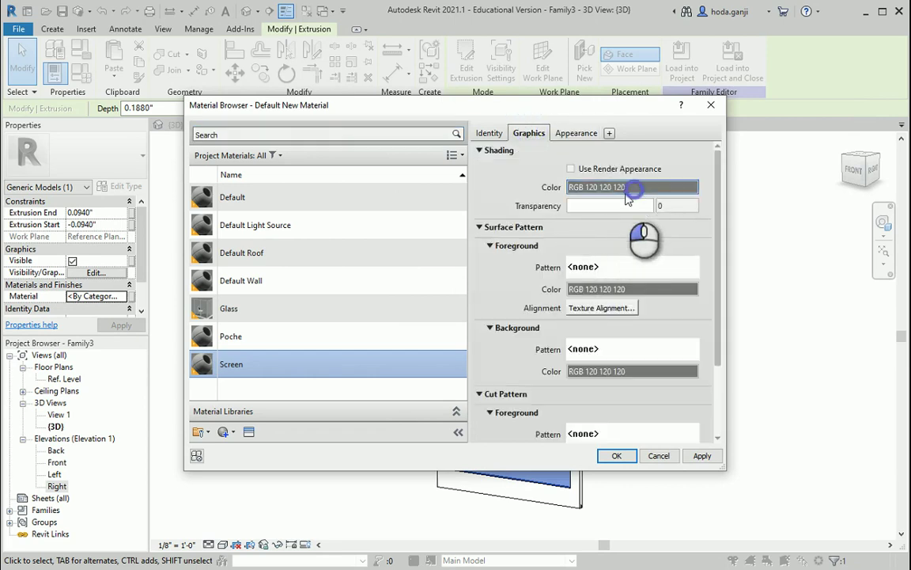
click(633, 188)
click(407, 267)
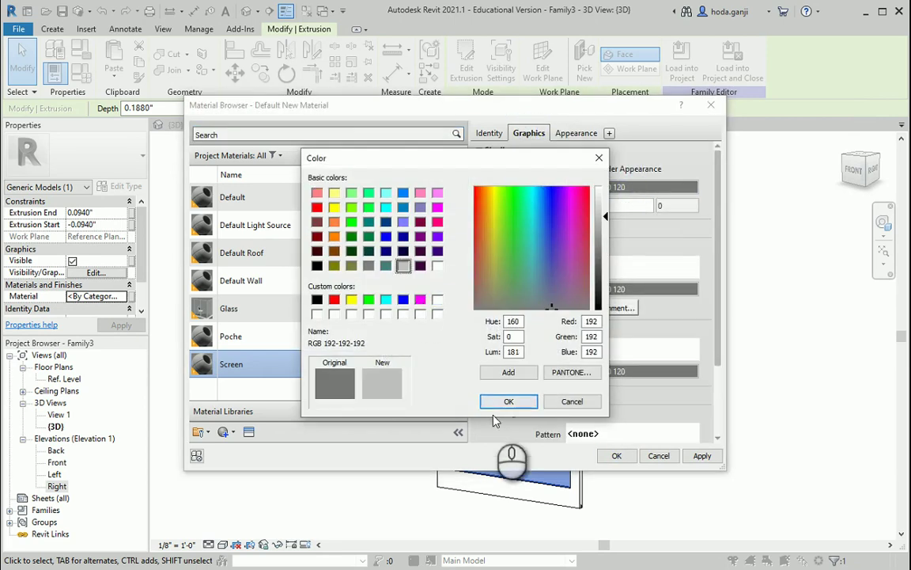
click(509, 401)
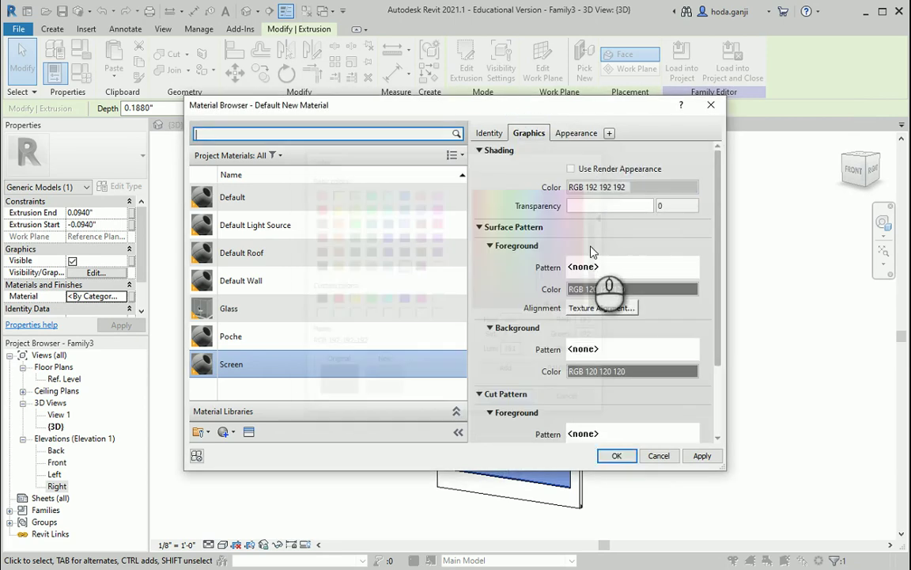
click(618, 456)
click(621, 482)
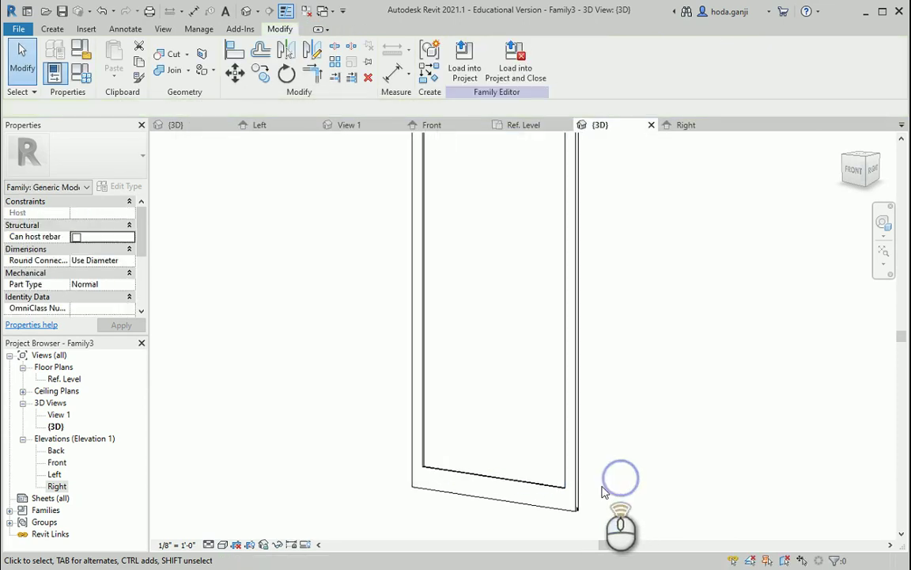
Examine the panel's screen material in the 3D view with the Shaded and Realistic visual styles
click(222, 545)
click(242, 503)
scroll(546, 494, up, 3)
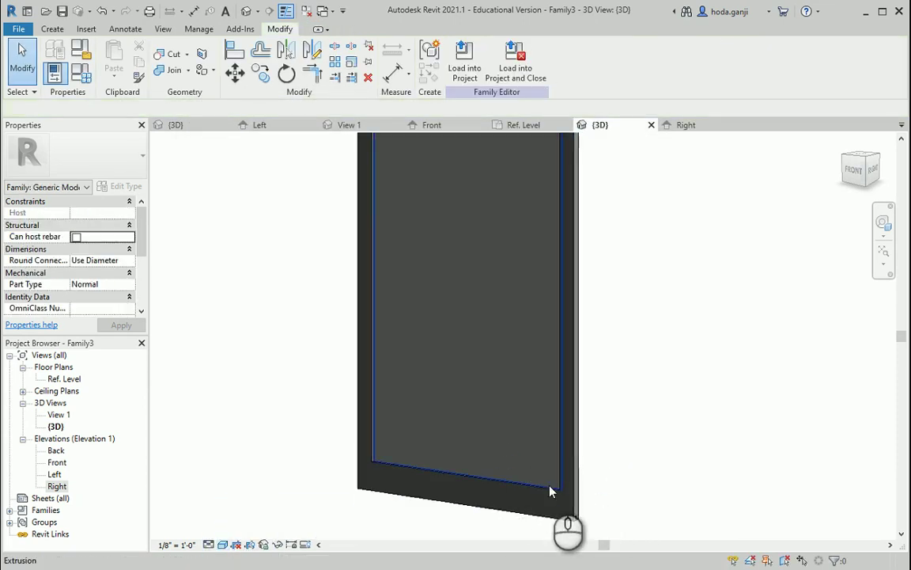
click(224, 545)
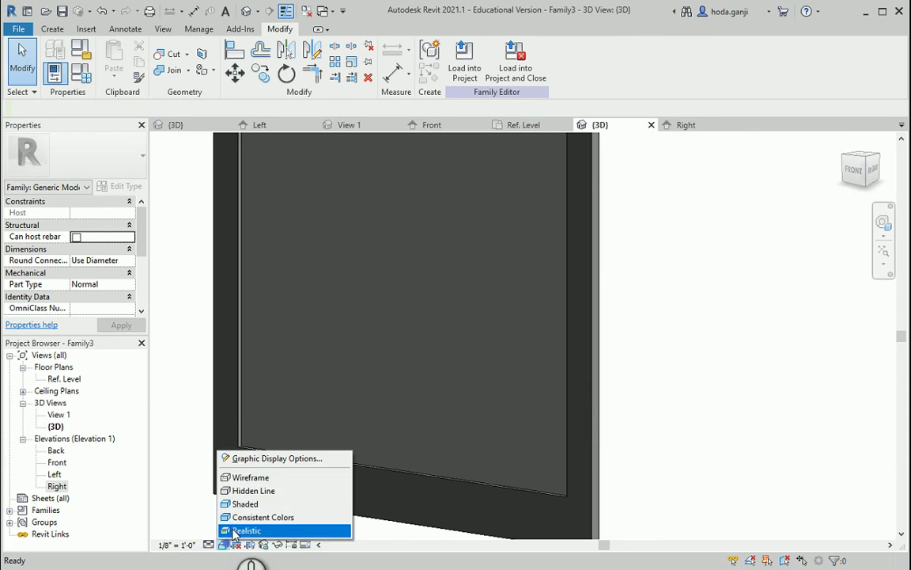
click(247, 531)
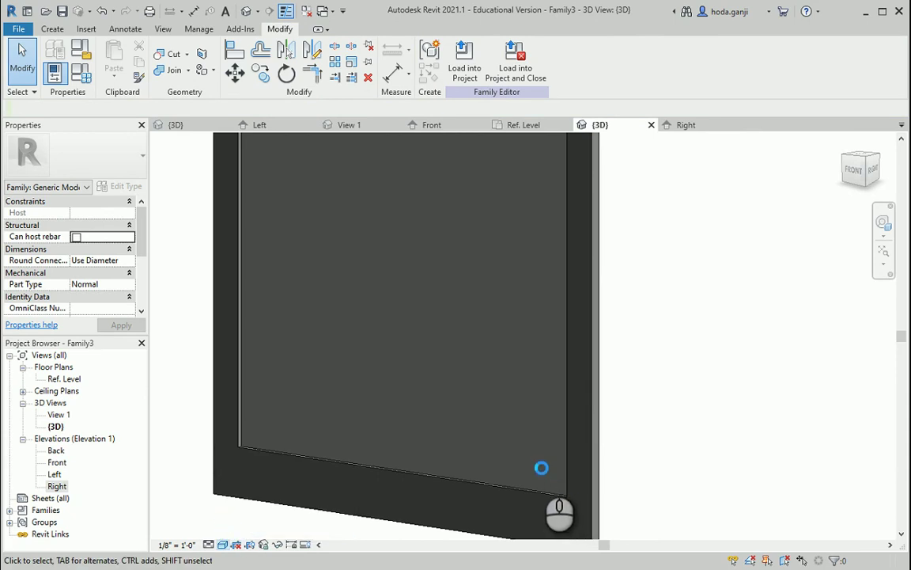
scroll(487, 420, up, 4)
scroll(415, 409, down, 3)
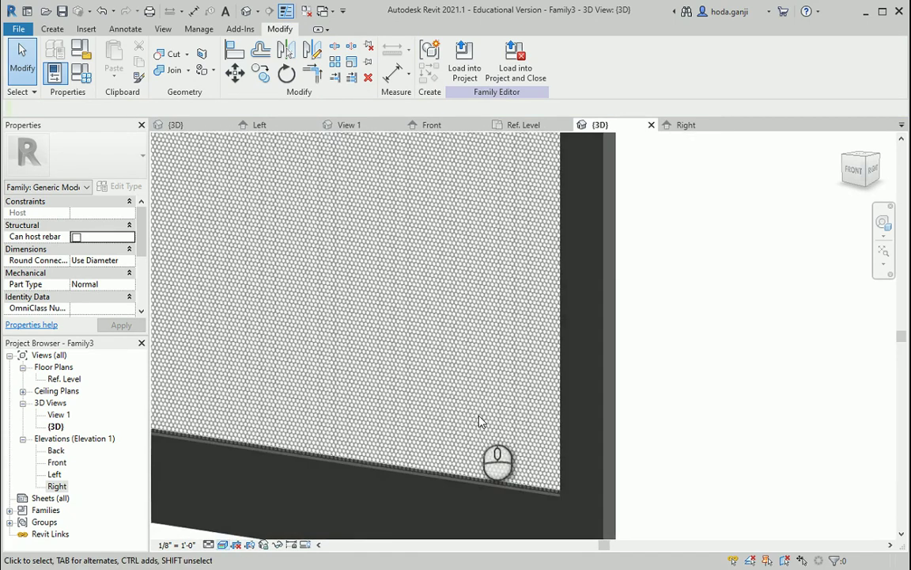
Set the 3D view's visual style to Hidden Line and show the whole door panel
click(224, 545)
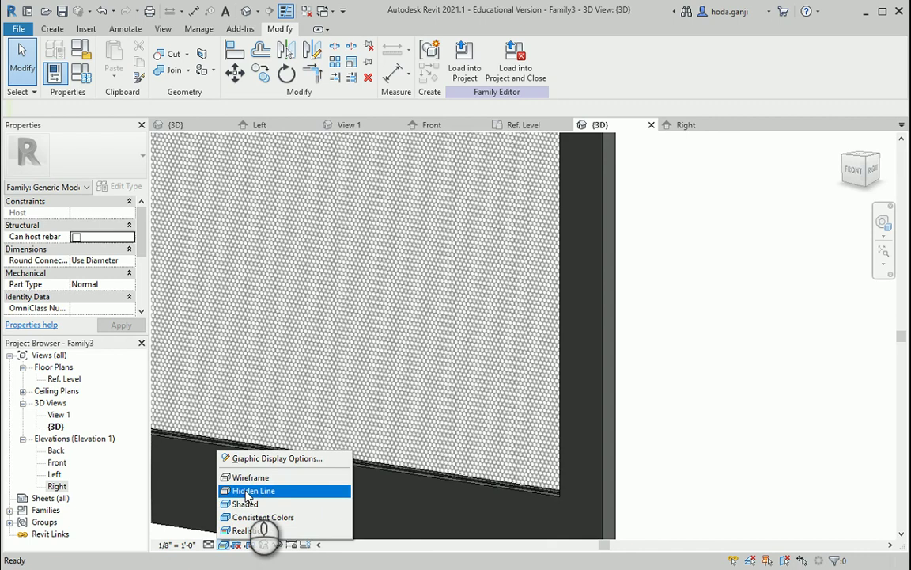
click(252, 491)
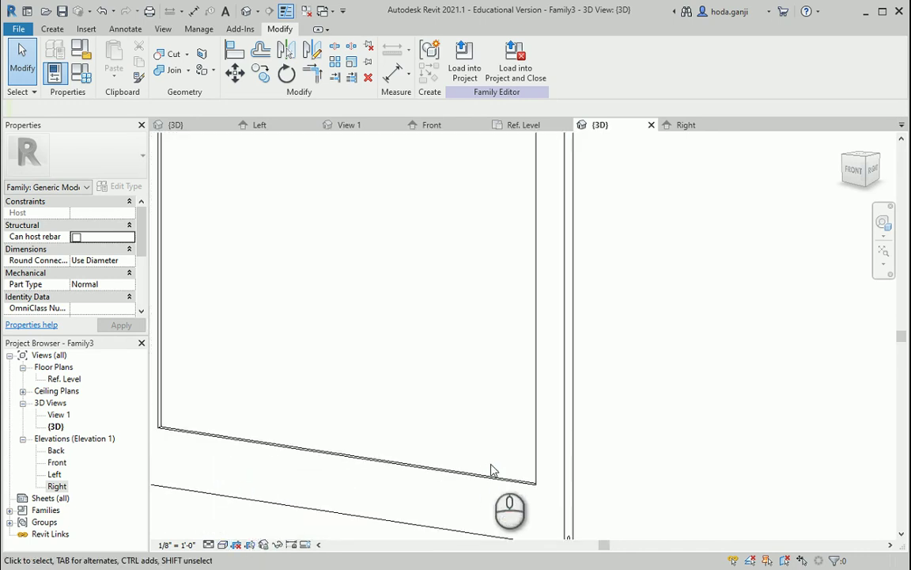
scroll(398, 506, down, 5)
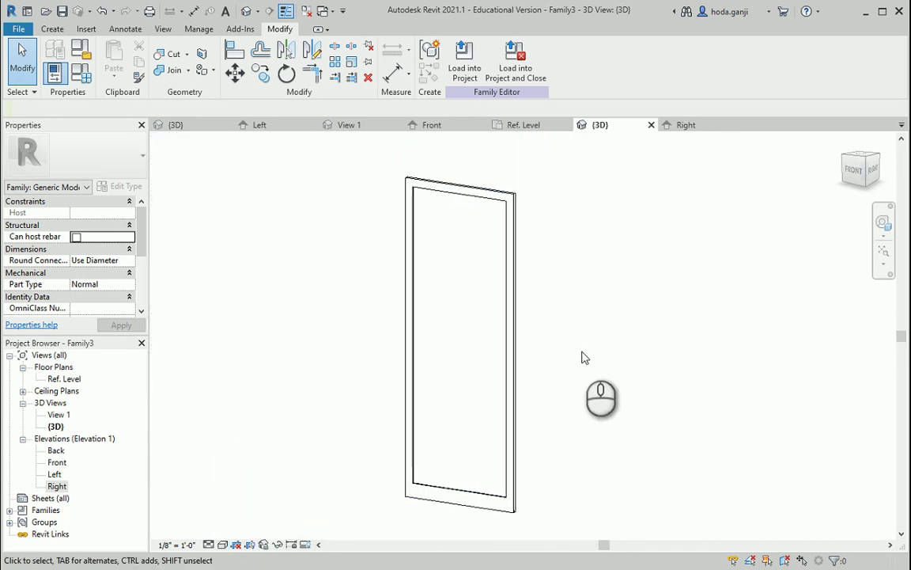
Save the family as Door-Screen in the Sliding Door folder with the maximum backups set to 1
key(ctrl+s)
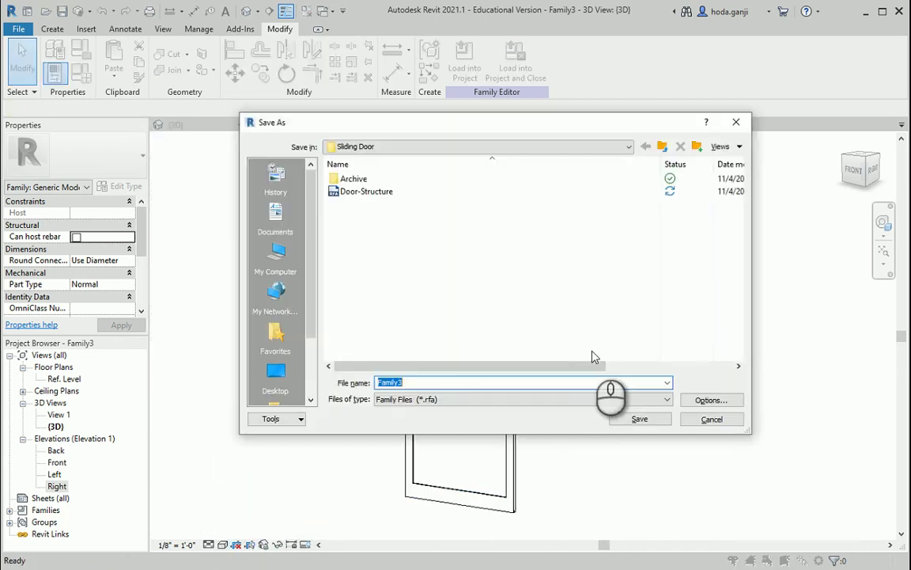
click(379, 205)
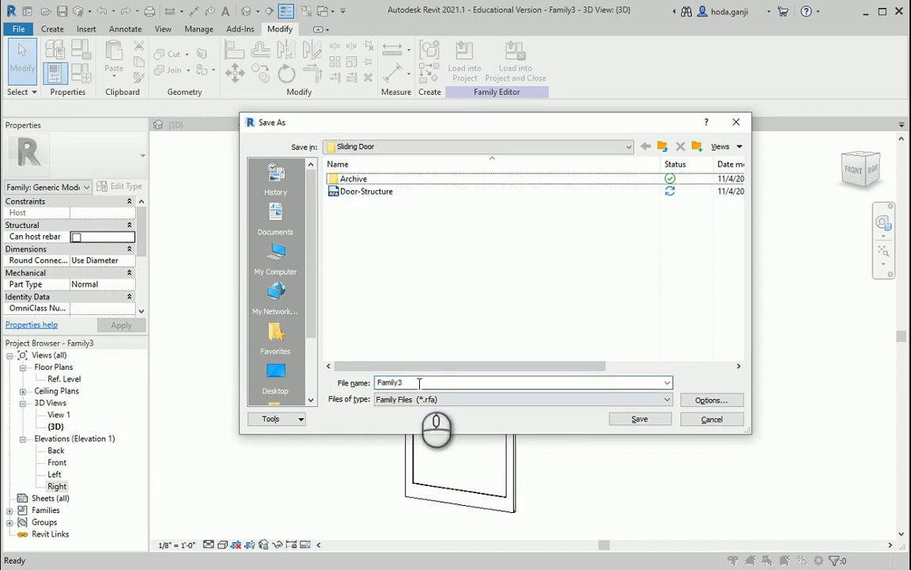
click(367, 192)
drag(437, 382, 416, 387)
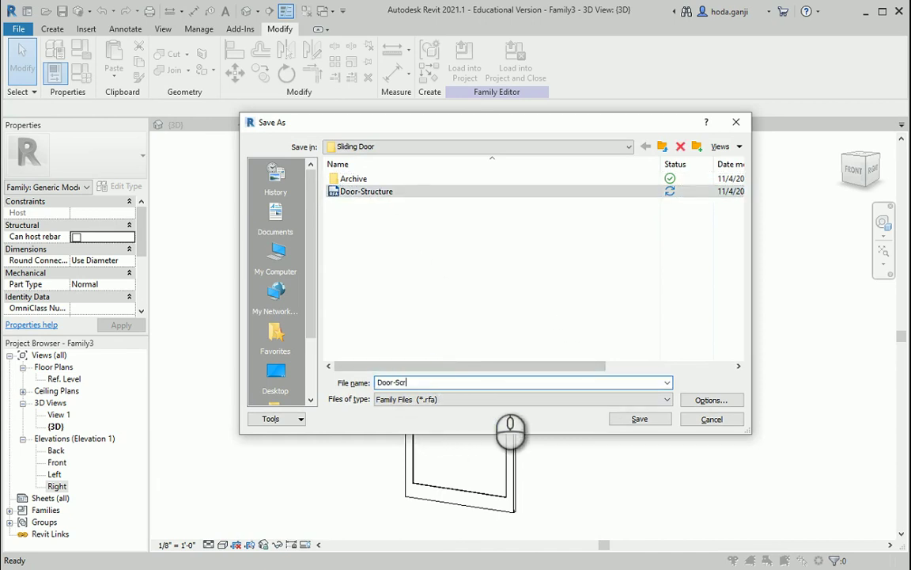
click(711, 399)
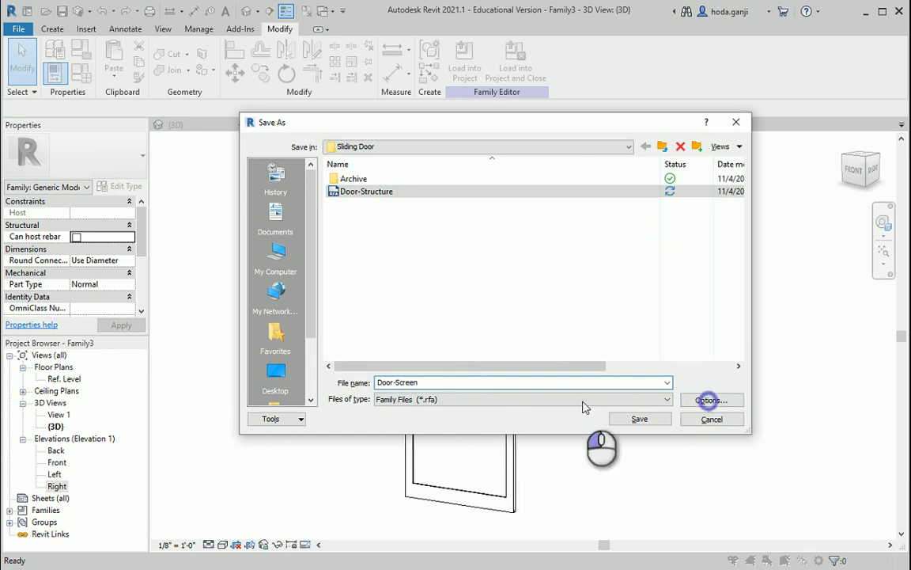
click(558, 350)
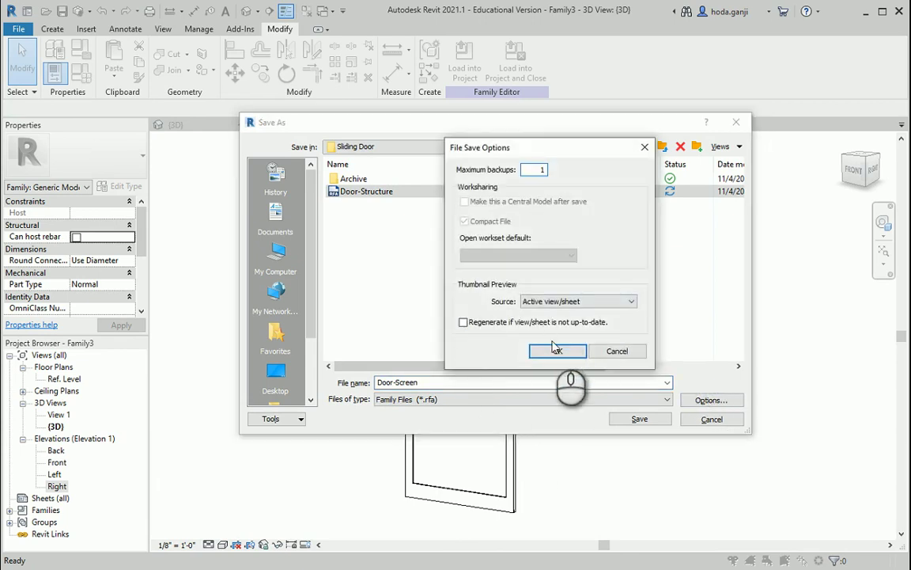
click(636, 419)
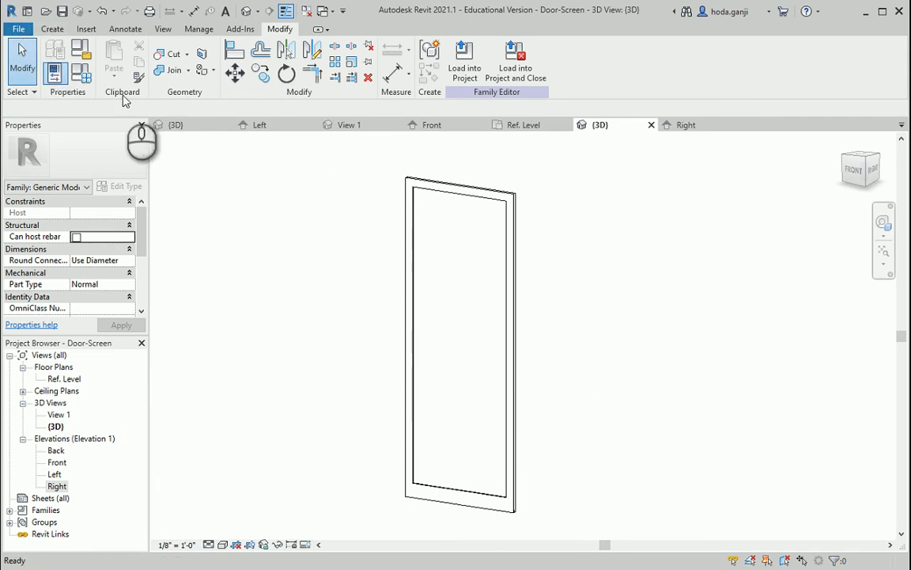
Save a copy of the screen door family under the name Door-Panel in the Sliding Door folder
click(19, 30)
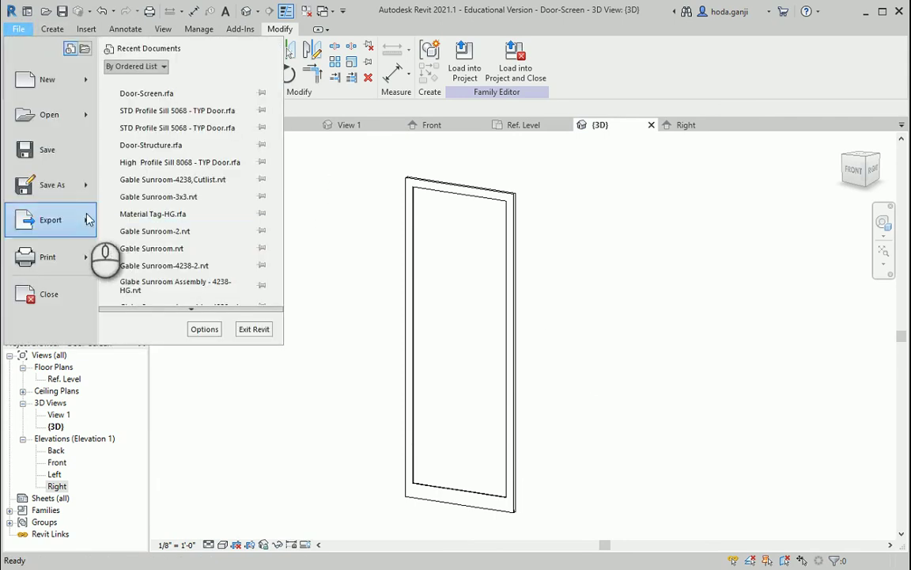
mouse_move(68, 191)
click(150, 180)
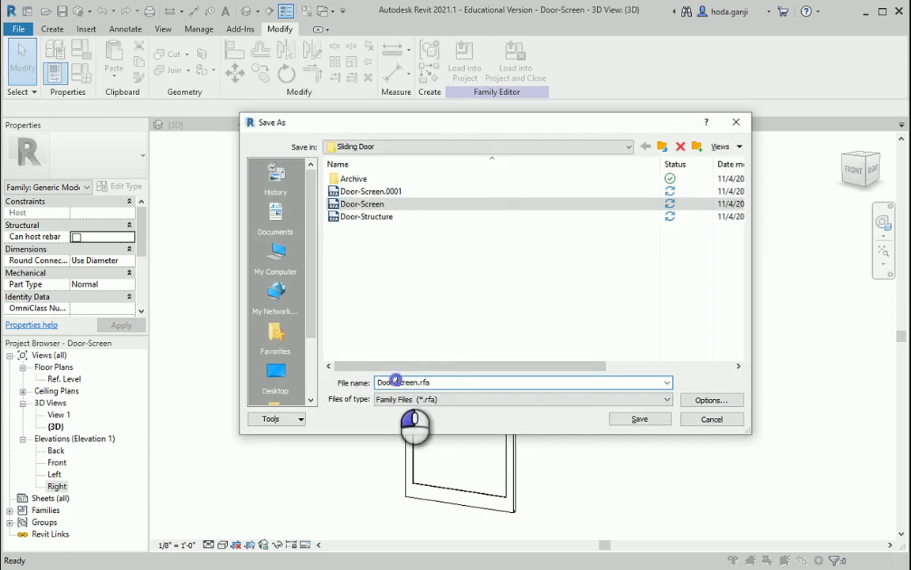
drag(396, 381, 501, 380)
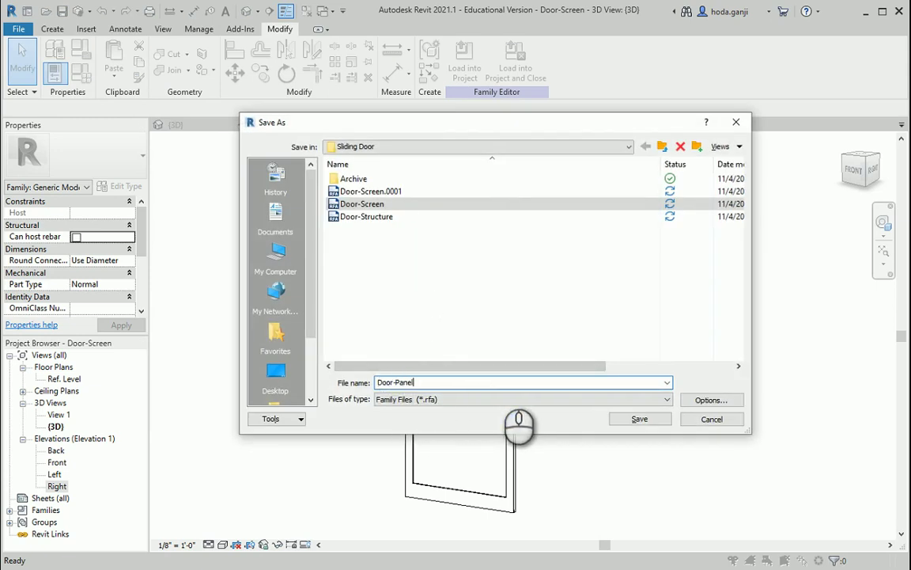
click(729, 407)
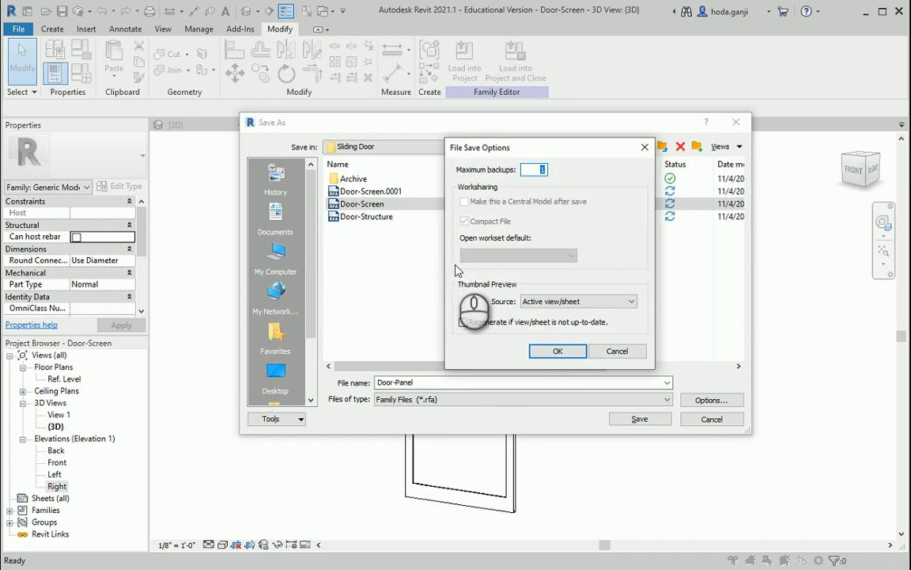
click(557, 350)
click(621, 418)
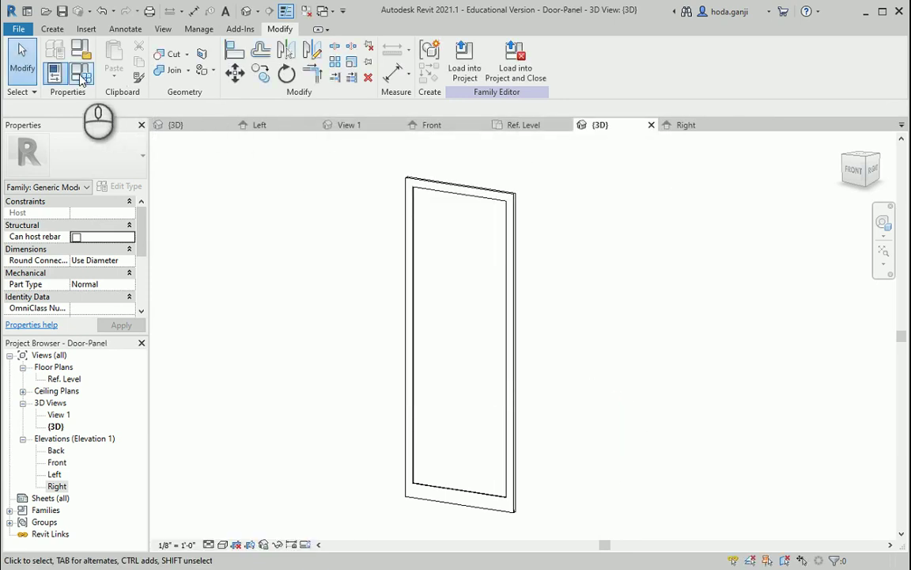
Set the Height_Panel parameter to 78.125" in the family types and apply it
click(81, 75)
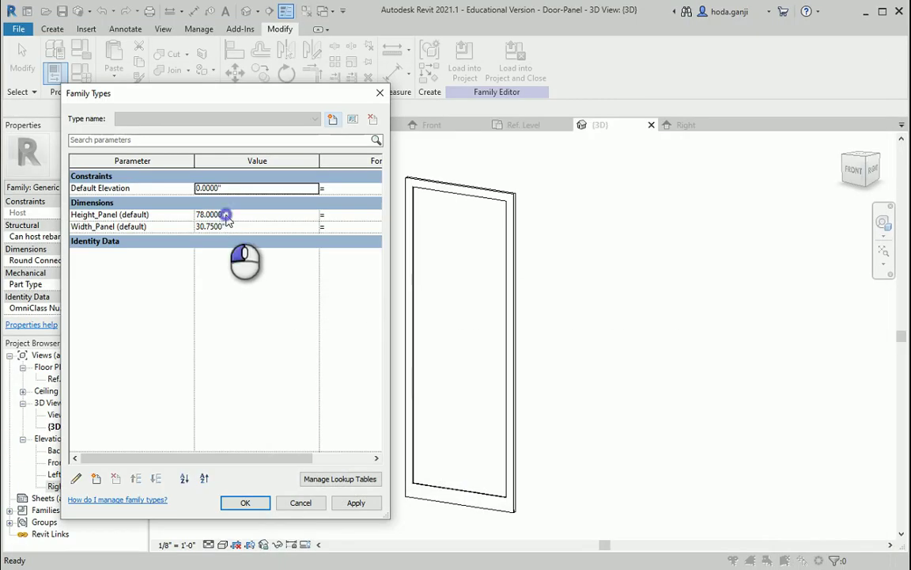
click(225, 215)
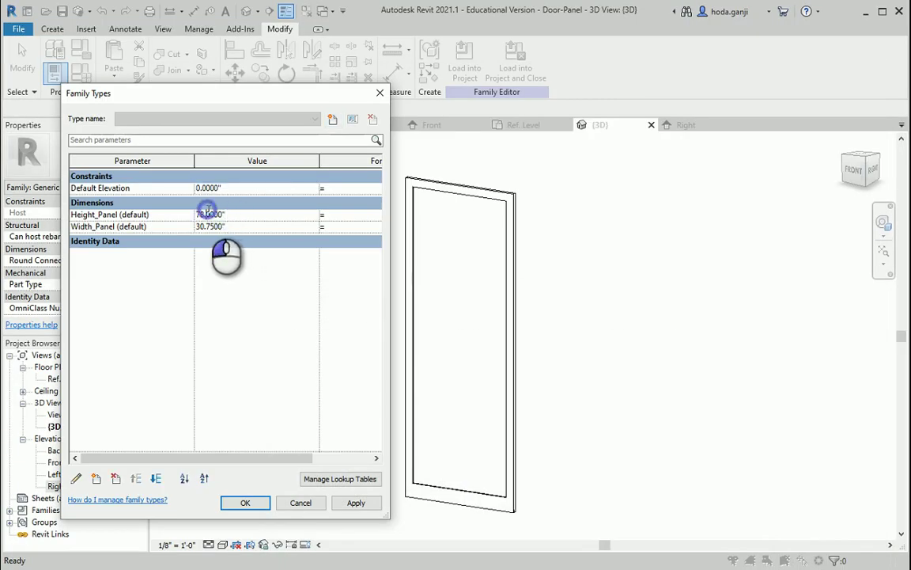
drag(207, 214, 265, 214)
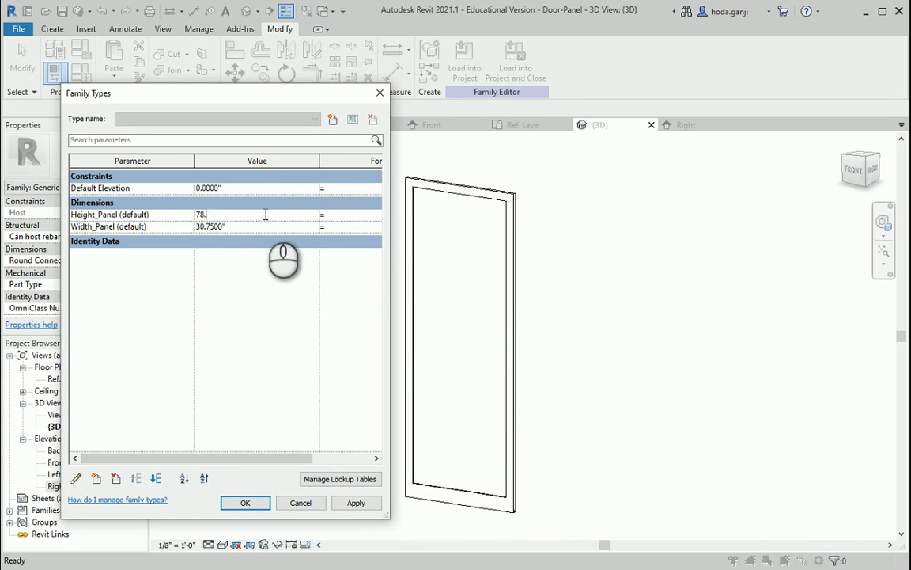
text(125)
click(356, 502)
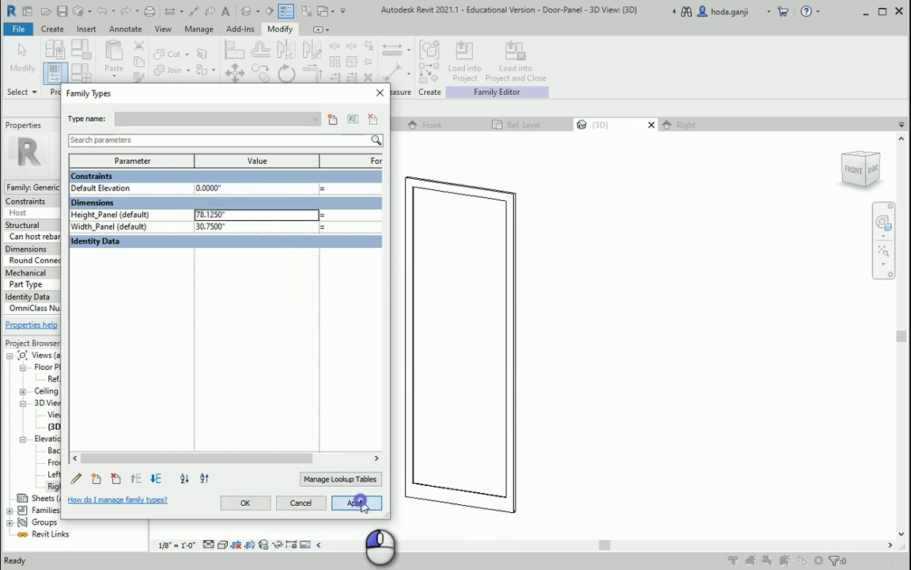
Check the 5' door's panel width in Sliding Door.pdf and set the Width_Panel parameter to 30 3/16" in Revit
key(alt+Tab)
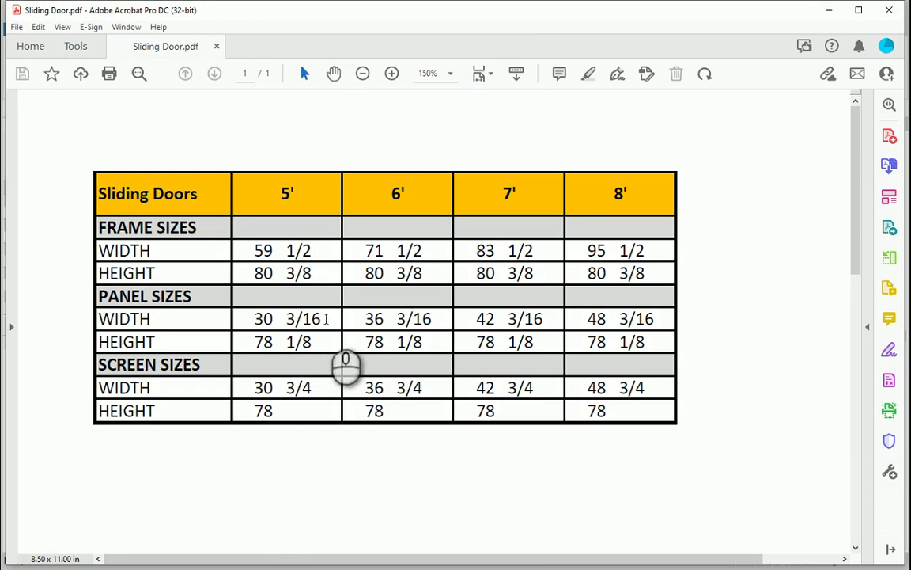
key(alt+Tab)
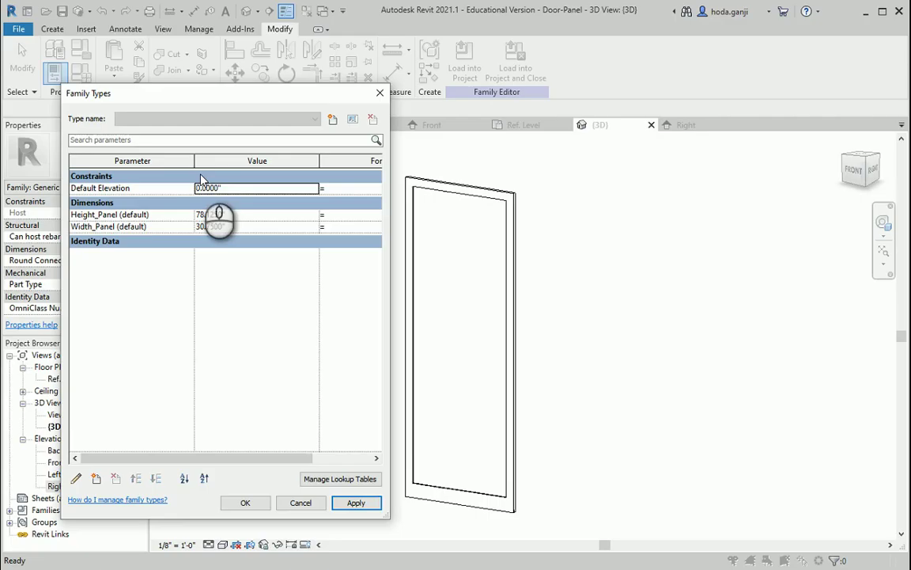
click(248, 229)
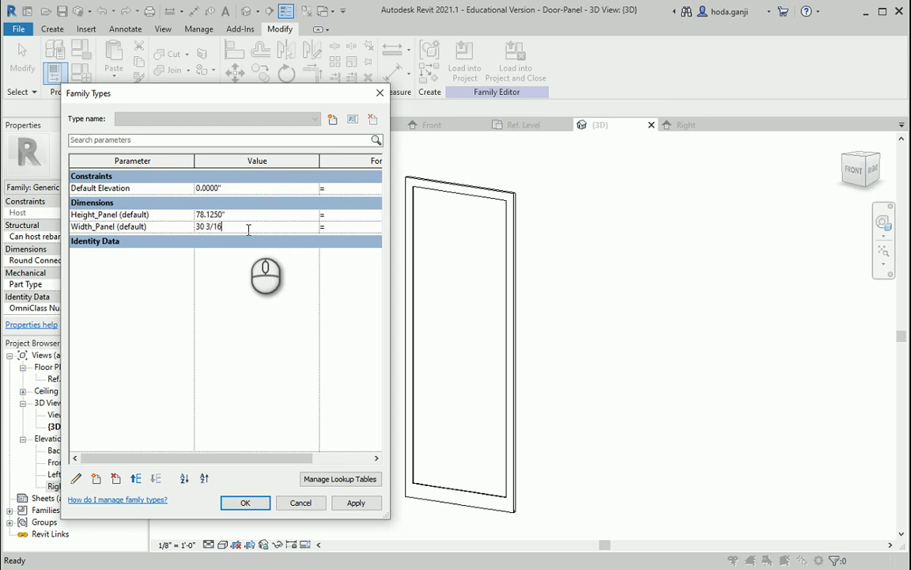
key(Tab)
drag(295, 459, 215, 458)
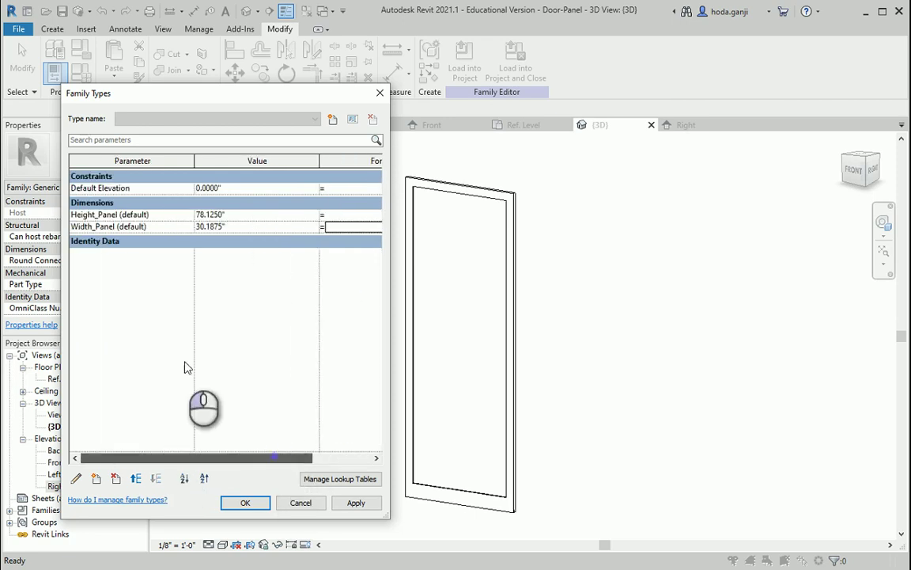
click(357, 503)
click(251, 503)
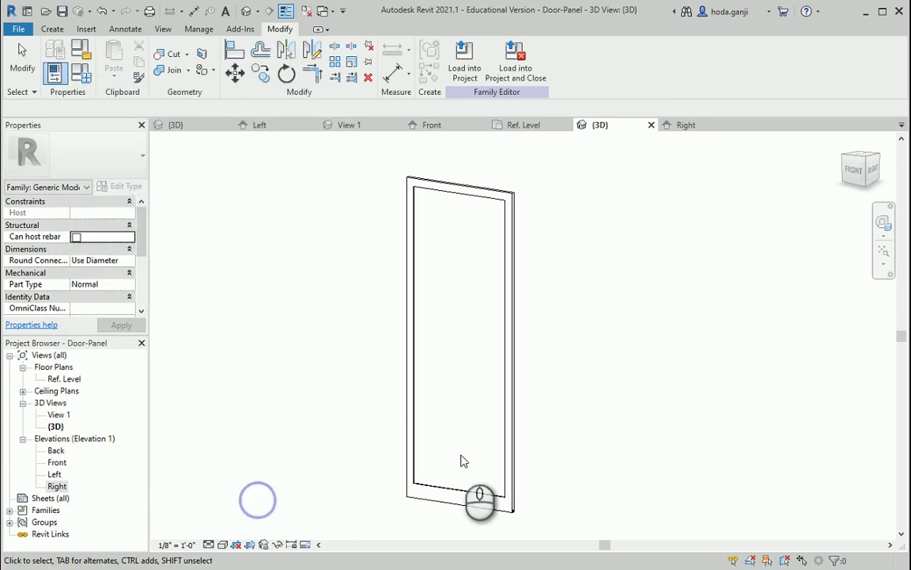
Show the 3D view in the Shaded visual style and assign the Glass material to the infill extrusion
click(223, 545)
click(240, 504)
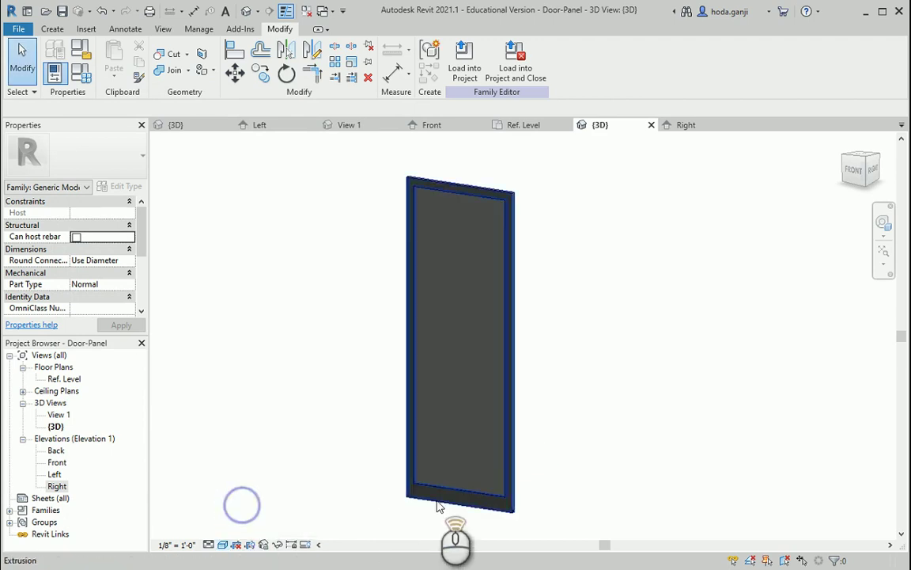
scroll(522, 486, up, 4)
click(521, 496)
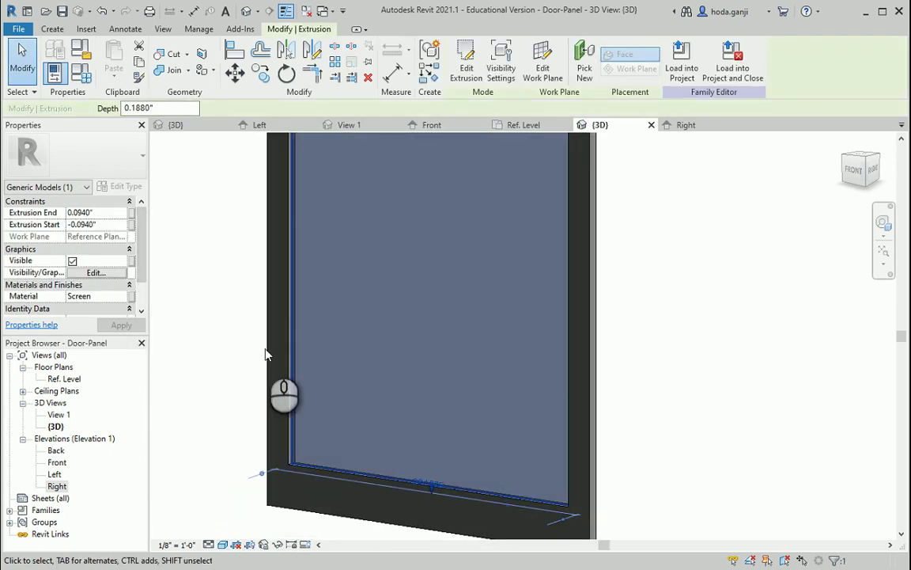
click(125, 295)
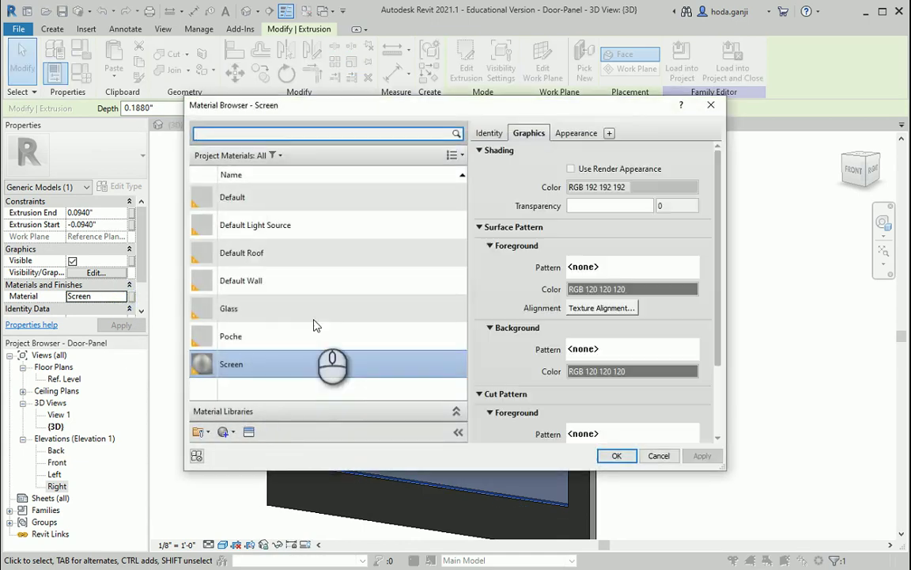
click(230, 309)
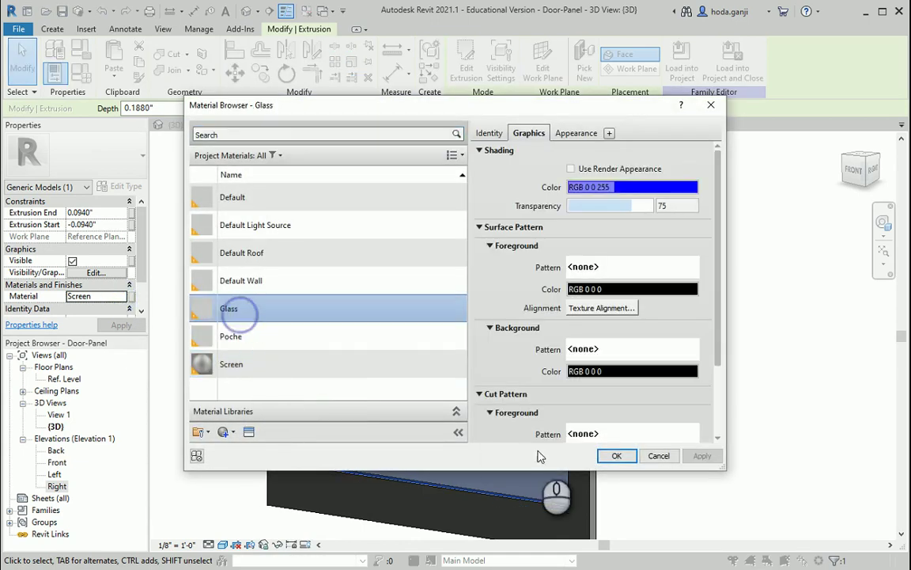
click(615, 455)
click(657, 430)
scroll(452, 420, down, 2)
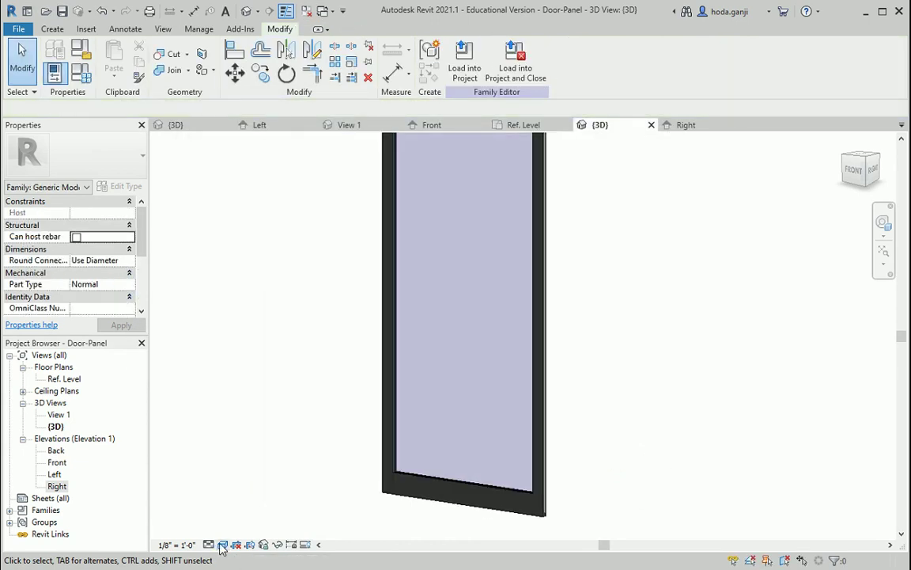
Examine the glass infill from the back of the panel, and return the 3D view to Hidden Line with the whole panel shown
click(223, 545)
click(246, 529)
shift+middle_drag(543, 480, 477, 478)
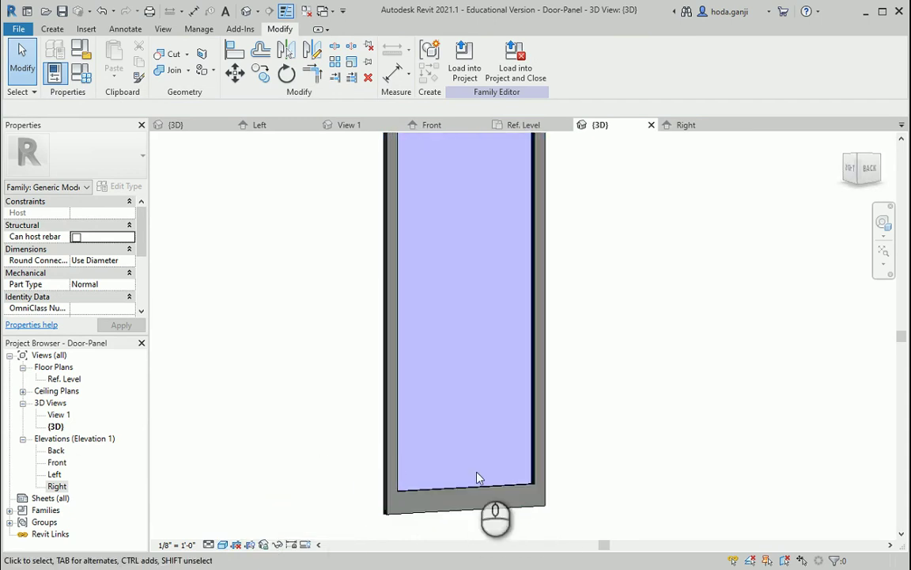
click(223, 544)
click(253, 490)
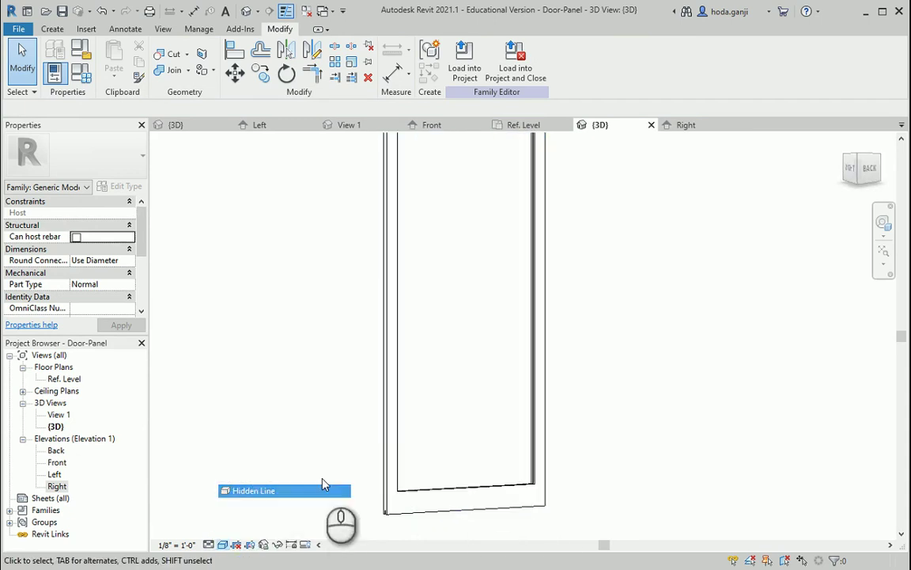
shift+middle_drag(321, 482, 630, 549)
scroll(443, 506, down, 3)
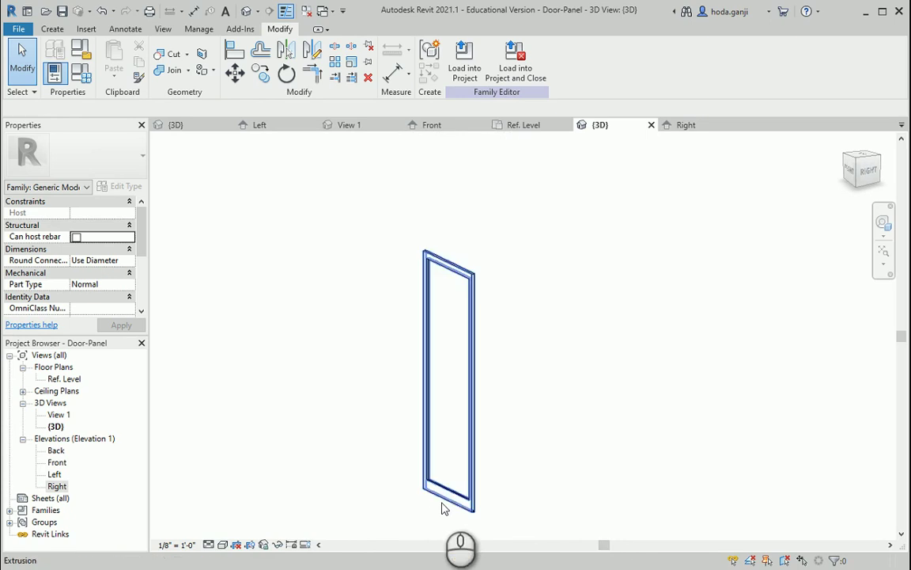
shift+middle_drag(443, 506, 535, 496)
scroll(457, 493, up, 2)
shift+middle_drag(457, 493, 470, 448)
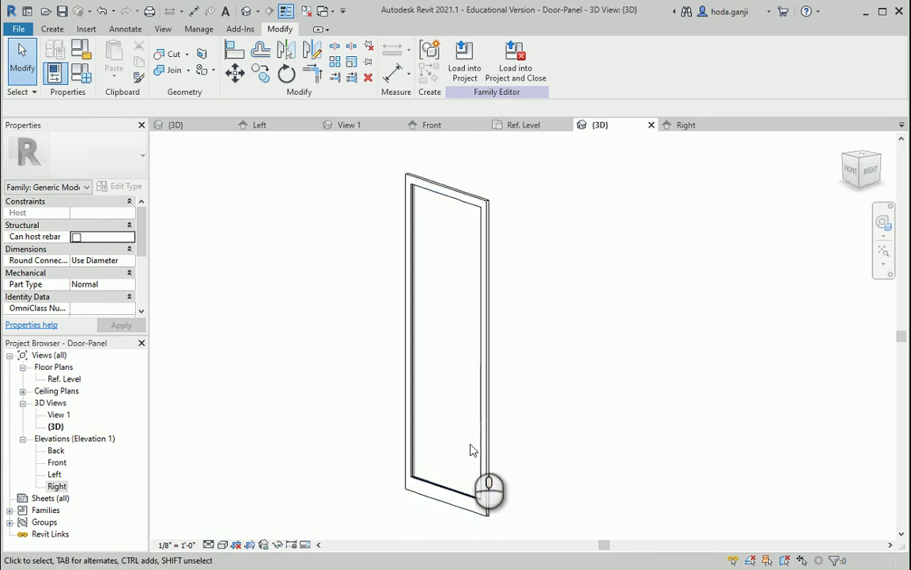